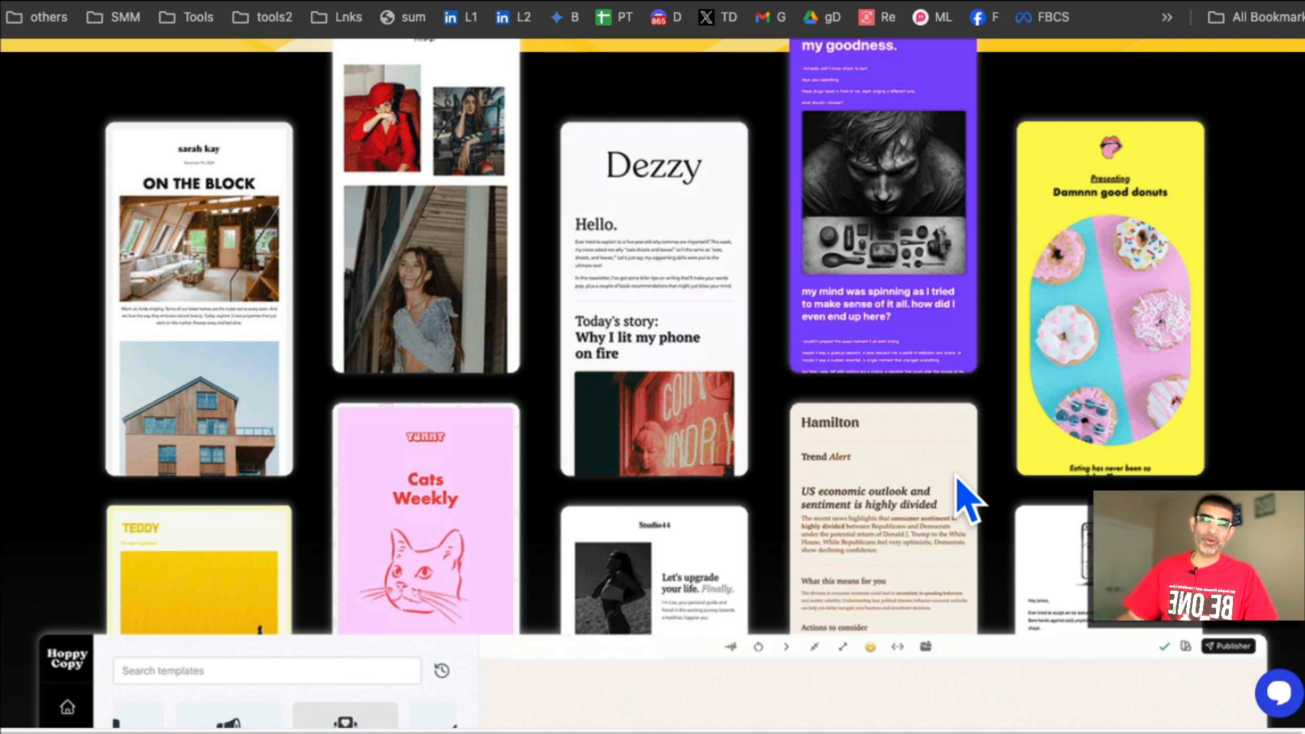
# Step: Look through the Hoppy Copy homepage, examining the newsletter designs, the editor preview and the email marketing feature cards
pyautogui.scroll(-10, 862, 469)
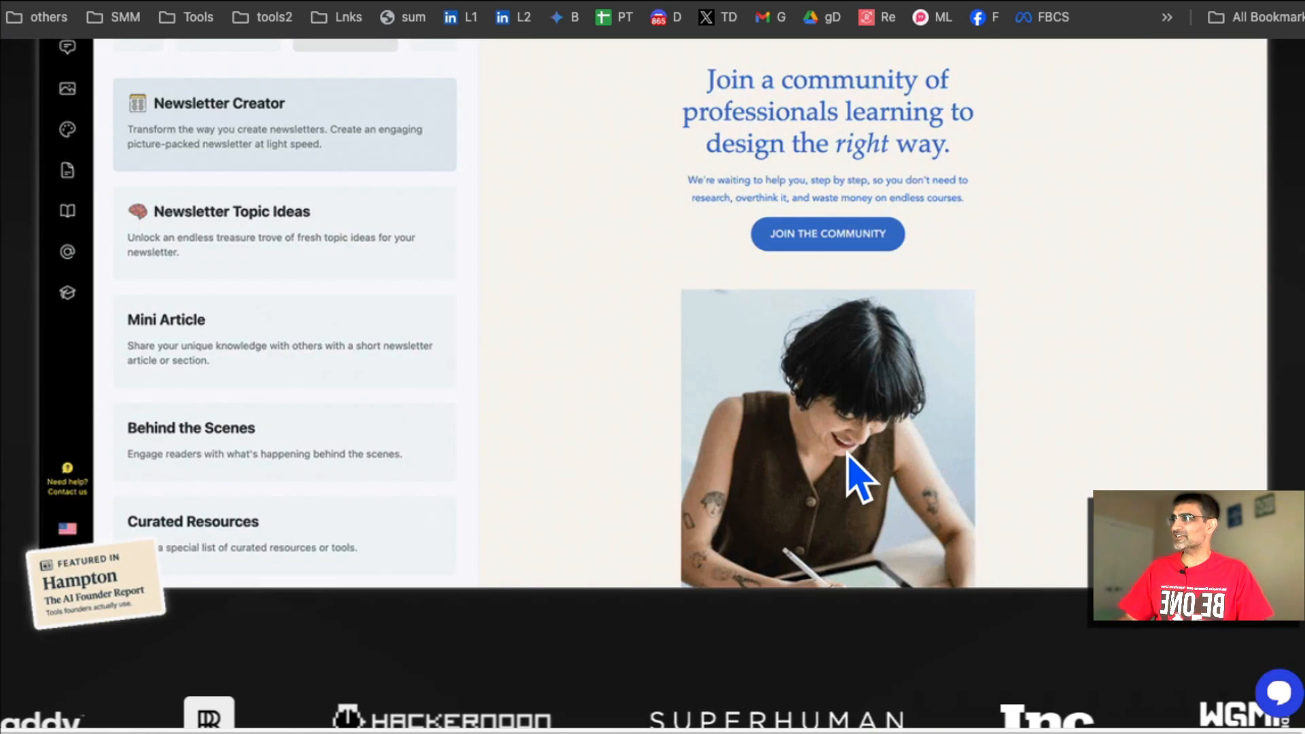
pyautogui.scroll(10, 848, 459)
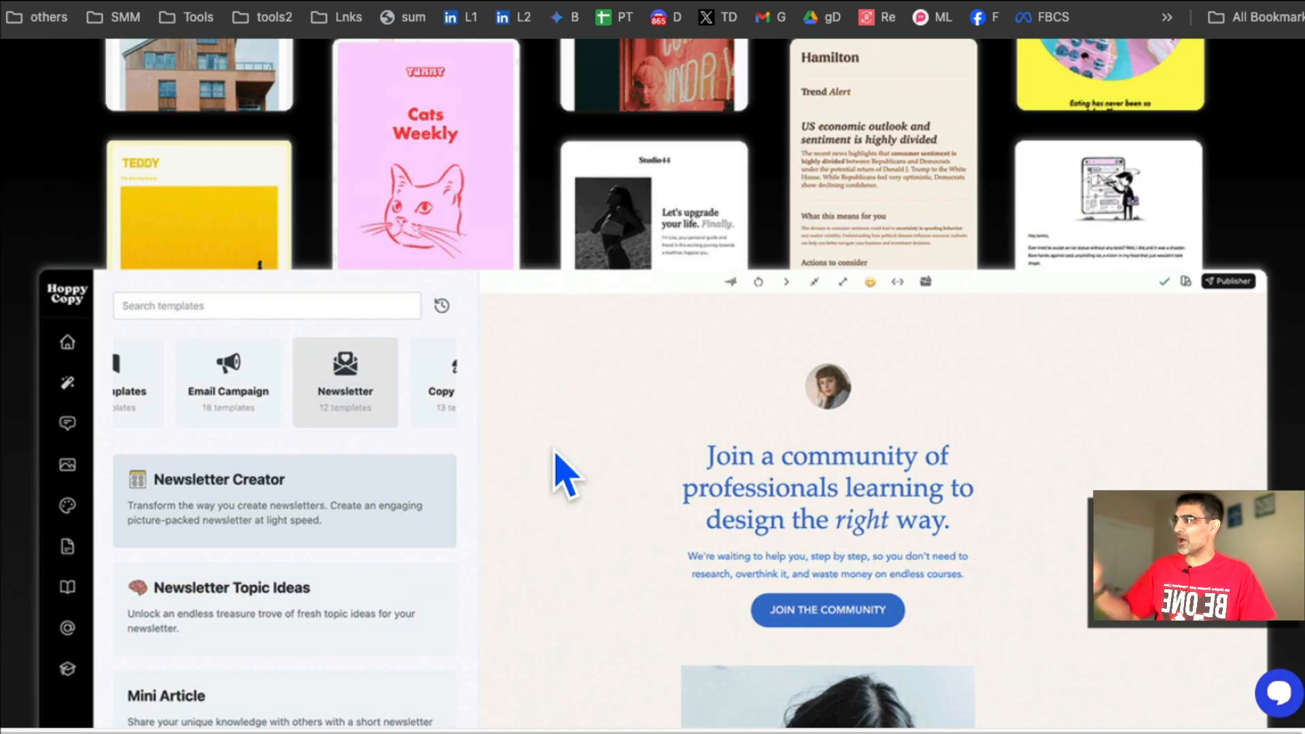
pyautogui.scroll(-3, 612, 489)
pyautogui.scroll(-1, 673, 534)
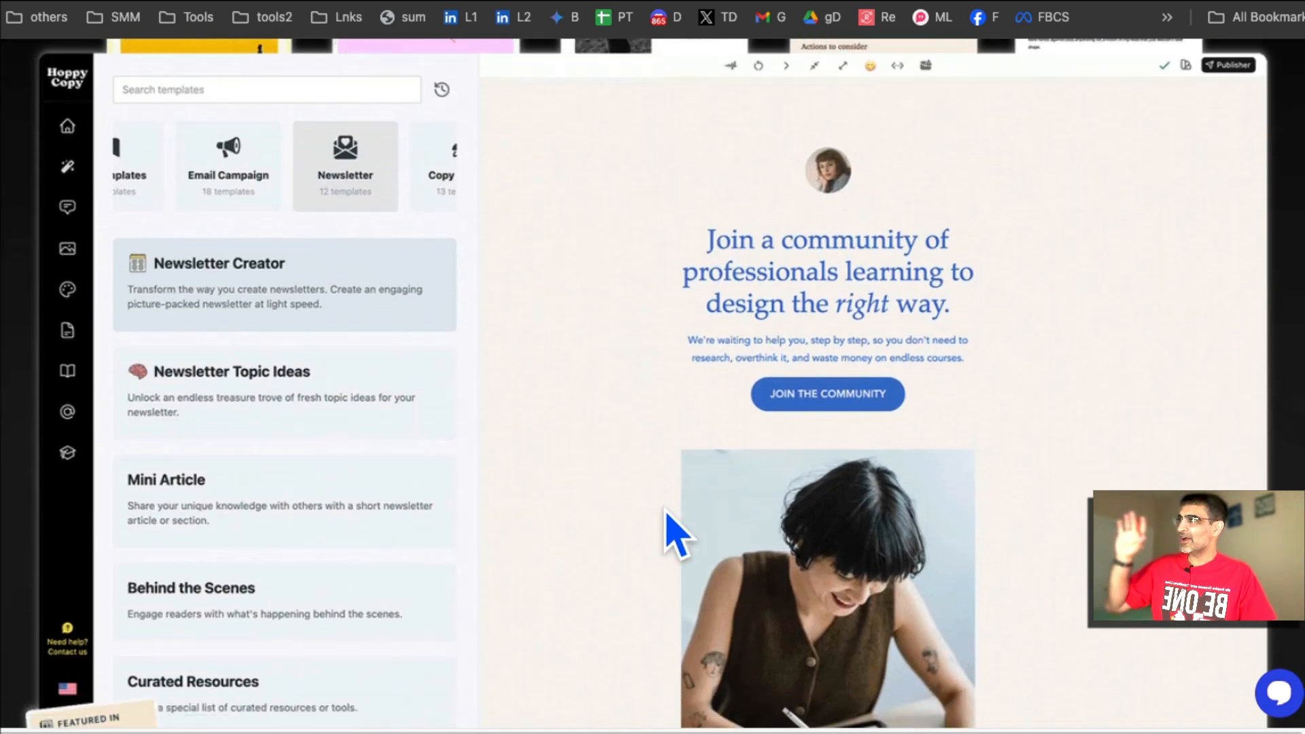
pyautogui.scroll(-1, 677, 533)
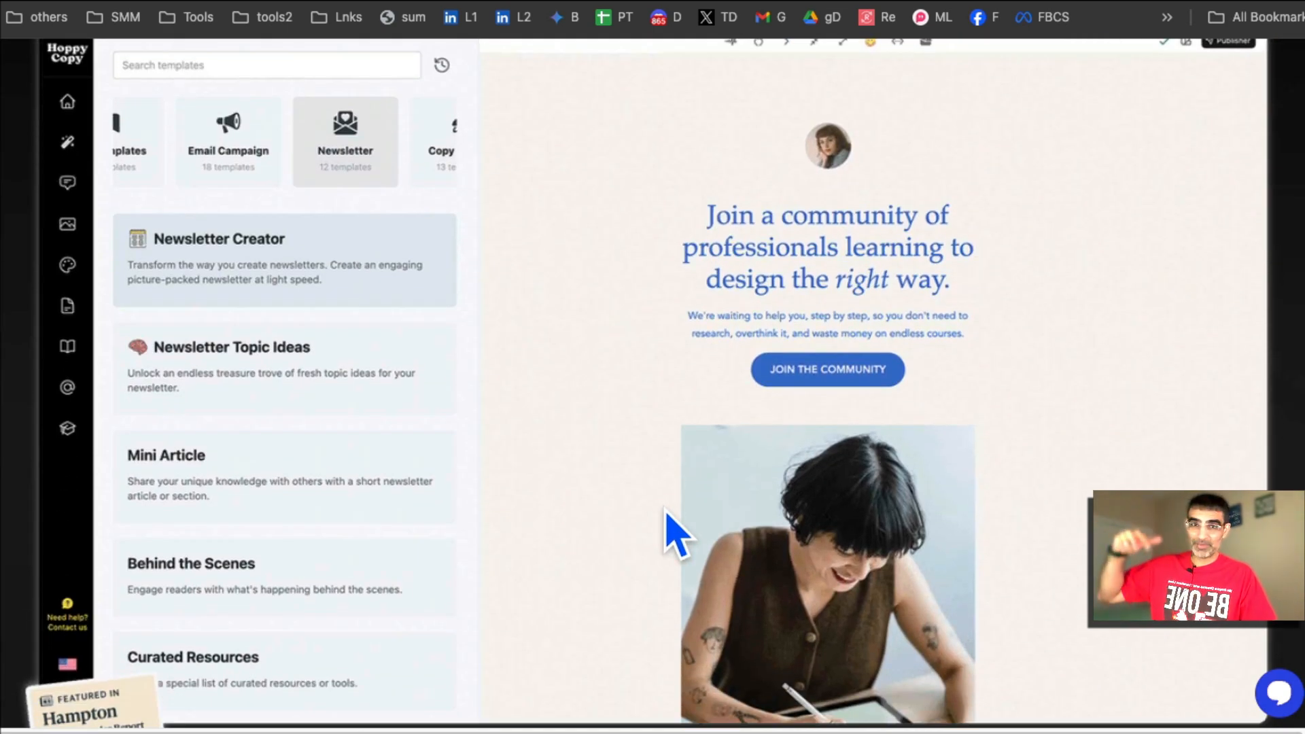
pyautogui.scroll(-15, 665, 509)
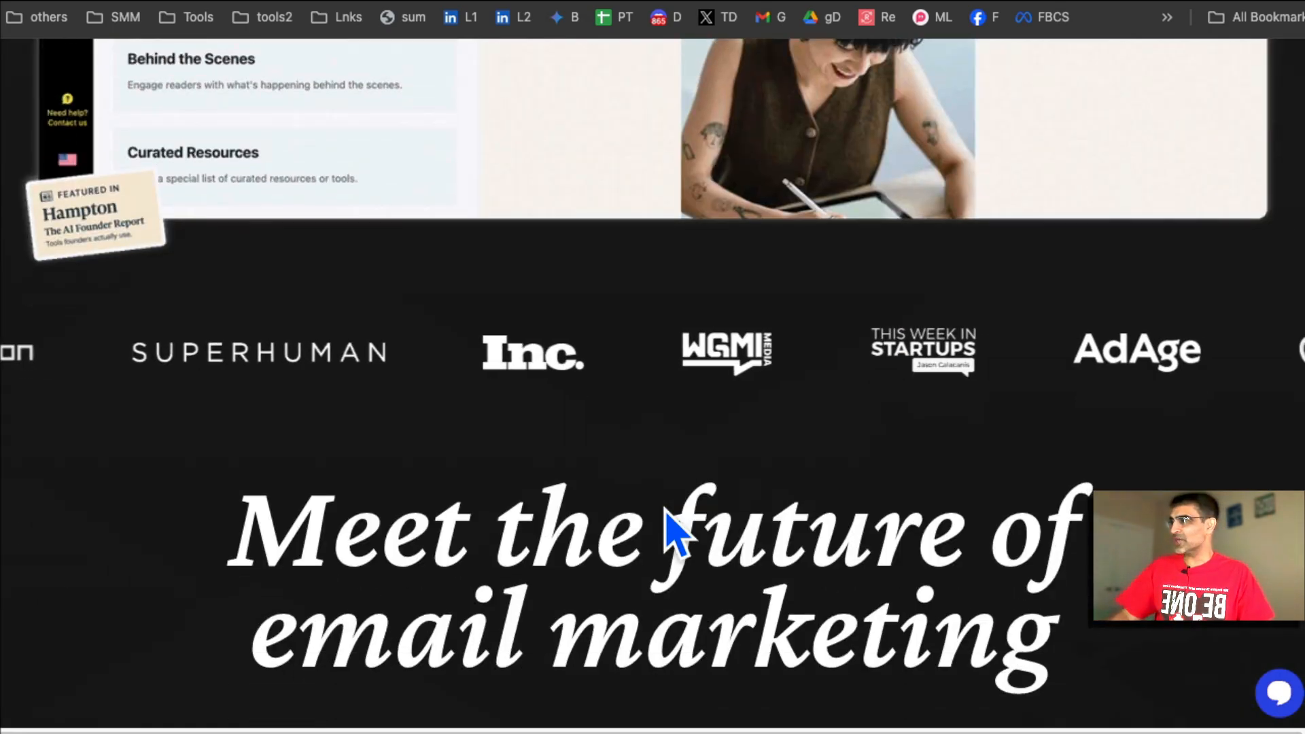
pyautogui.scroll(-10, 734, 520)
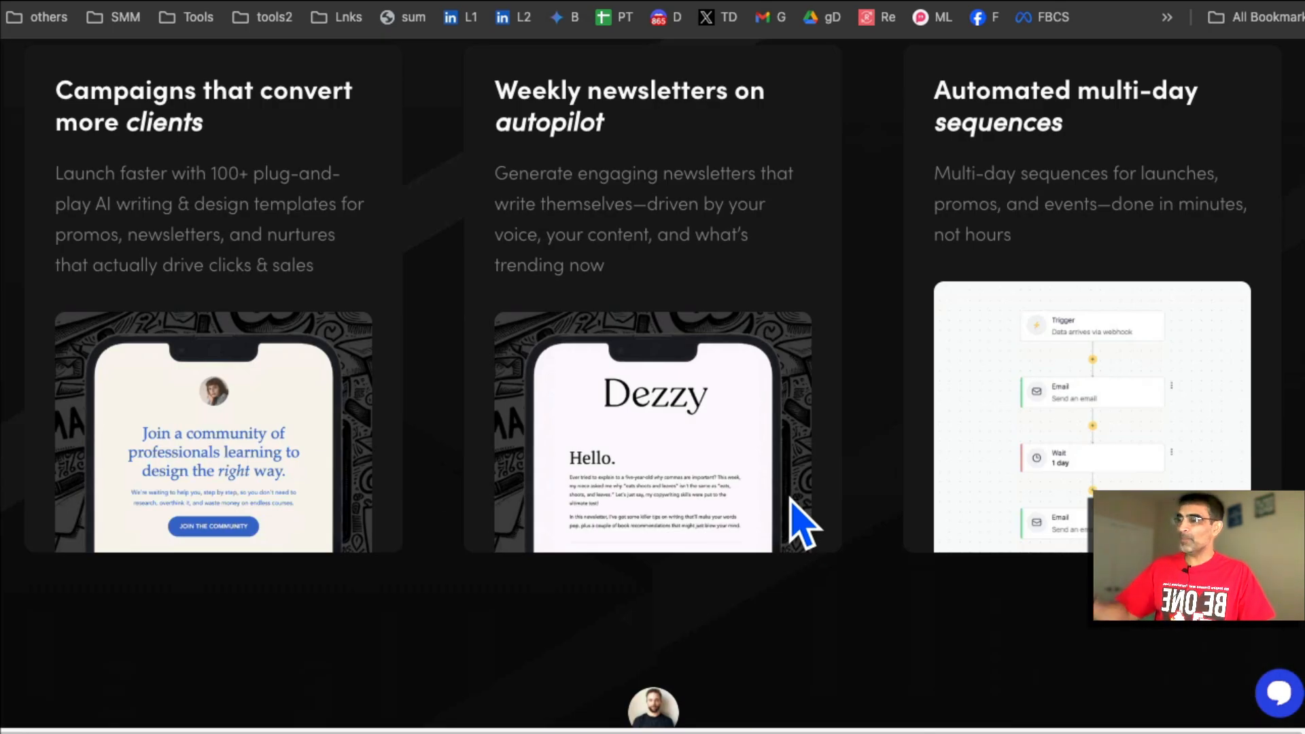
pyautogui.scroll(20, 803, 527)
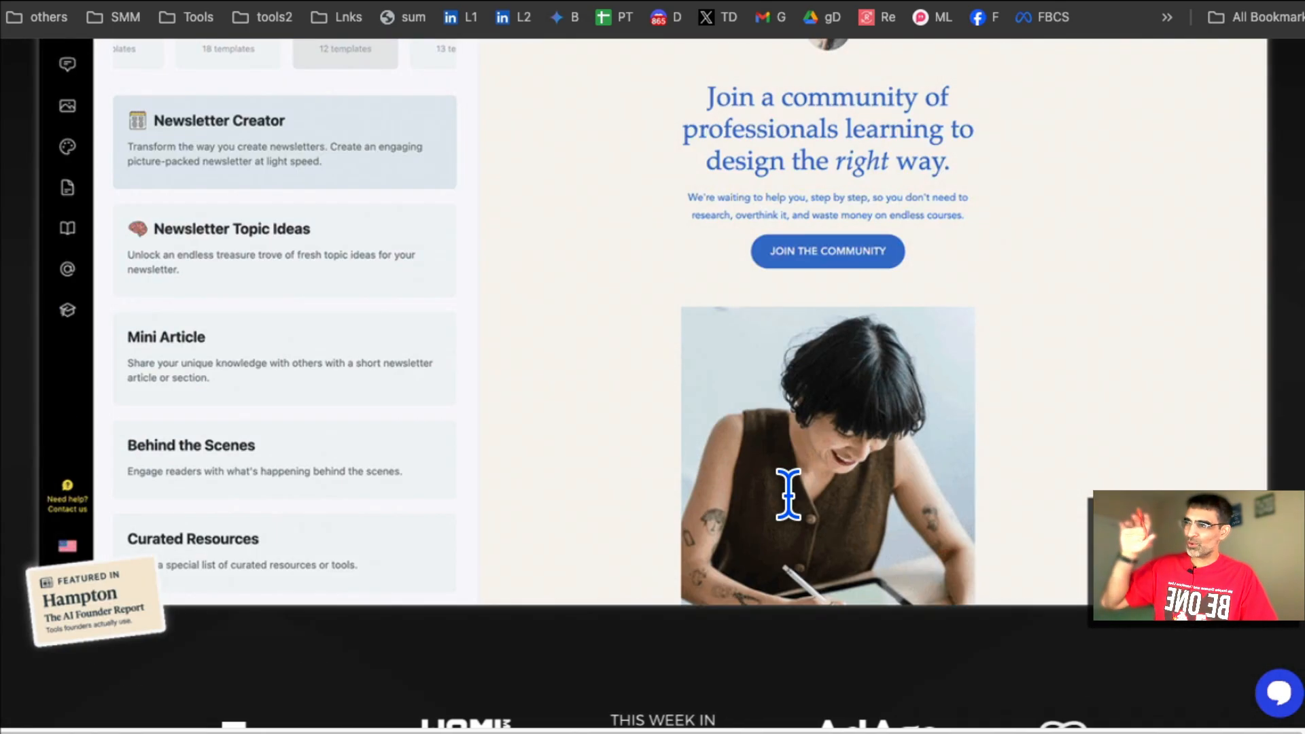
pyautogui.scroll(4, 802, 527)
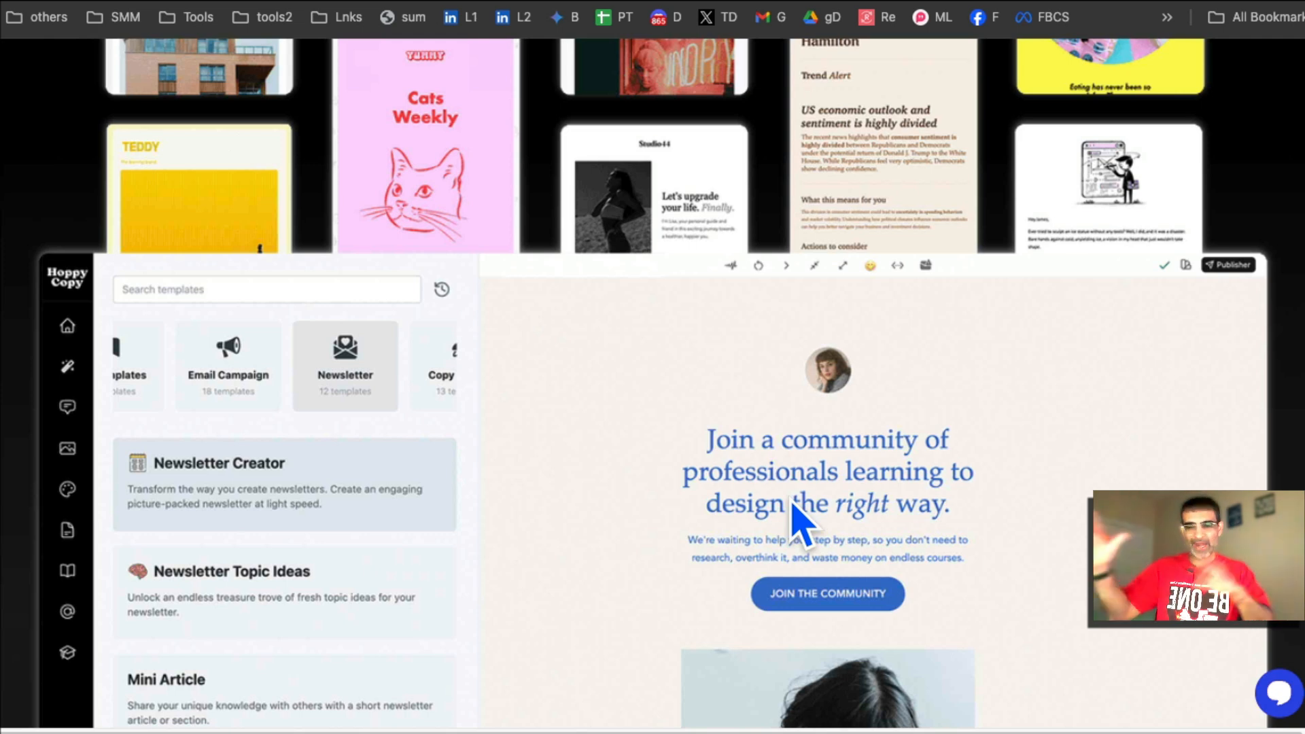
pyautogui.scroll(-3, 802, 527)
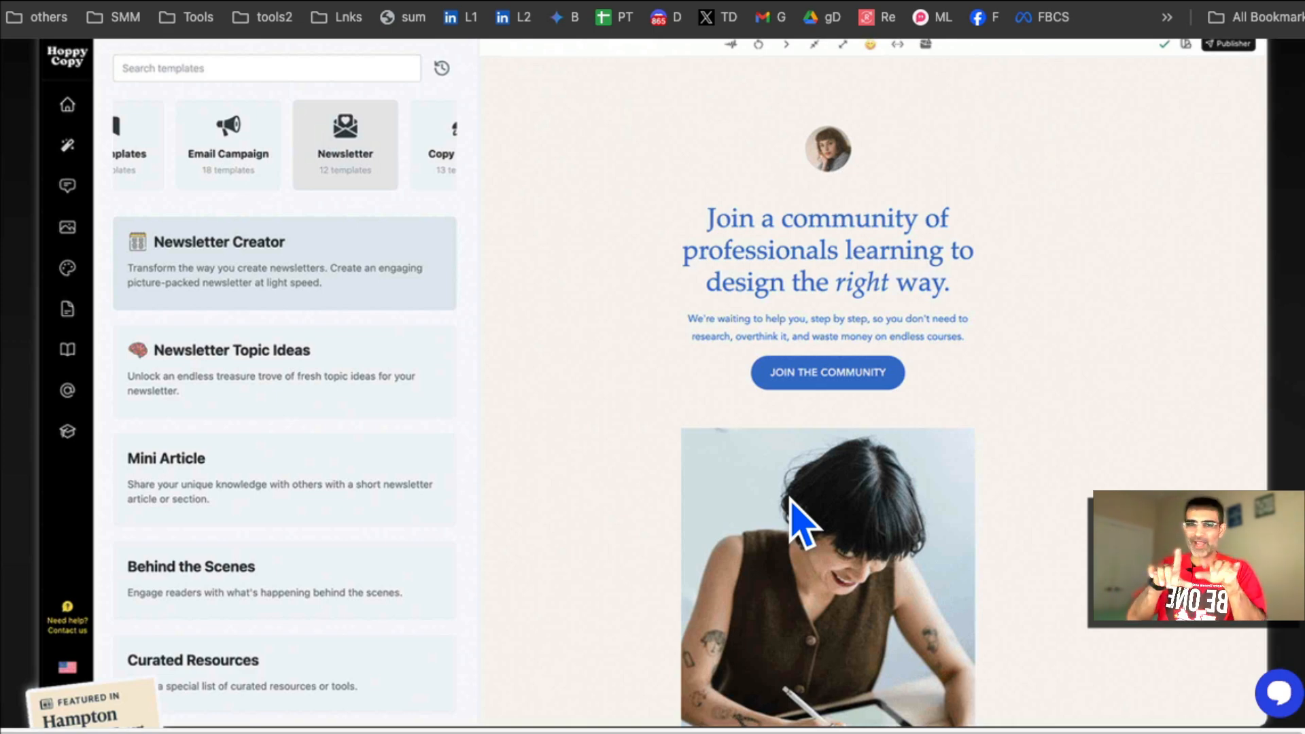
pyautogui.scroll(15, 545, 457)
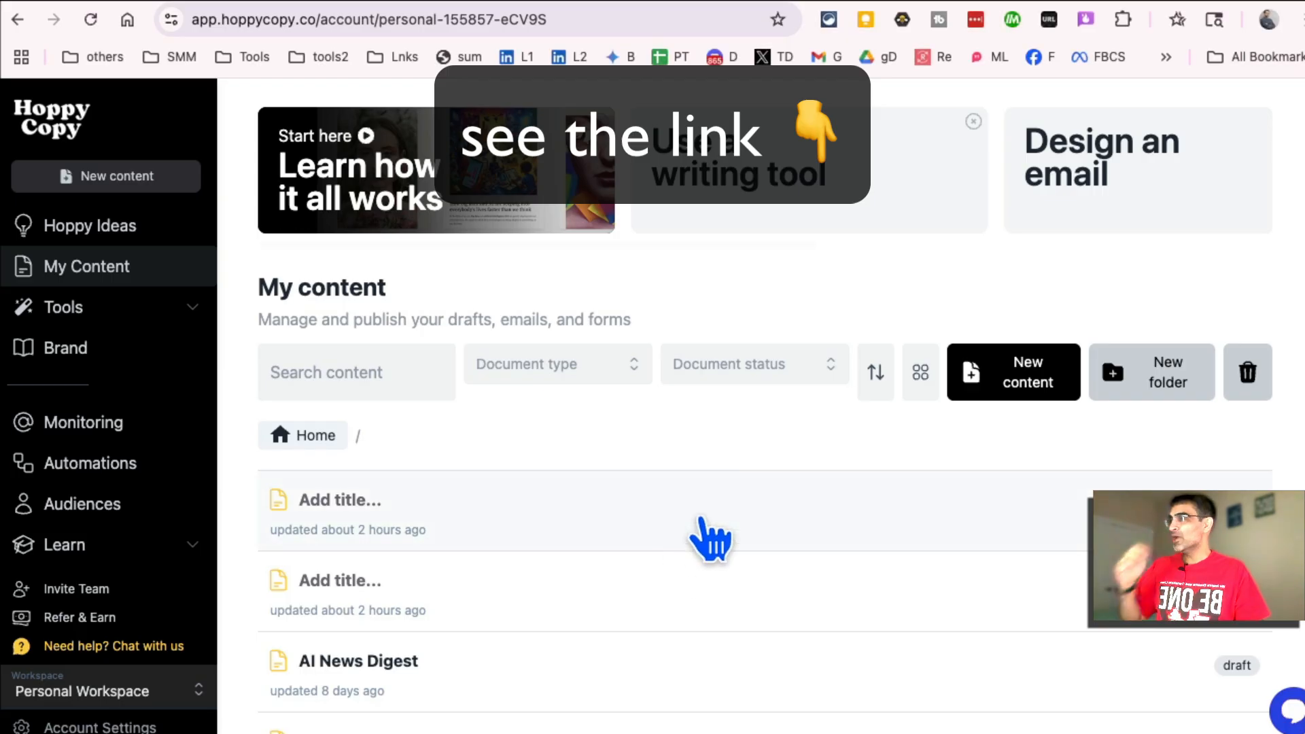
# Step: Look through the saved drafts listed under My Content
pyautogui.scroll(-5, 707, 541)
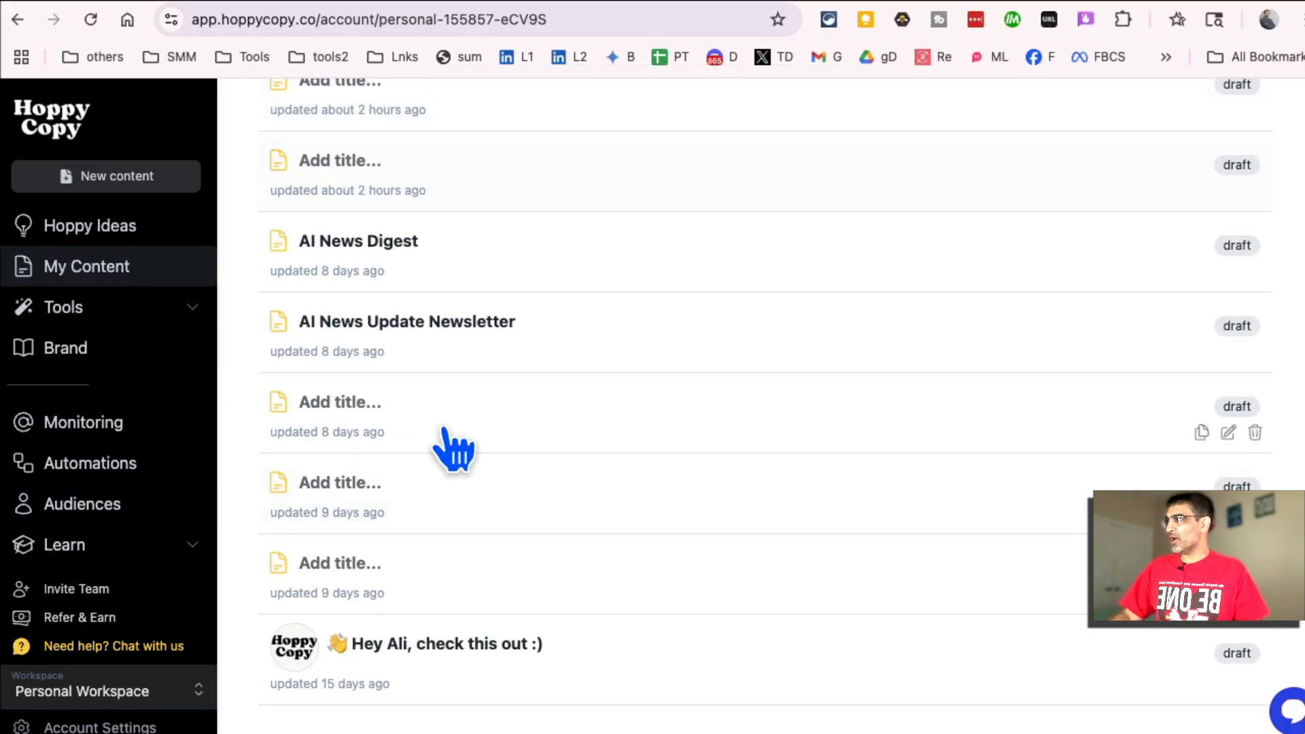
pyautogui.scroll(6, 466, 452)
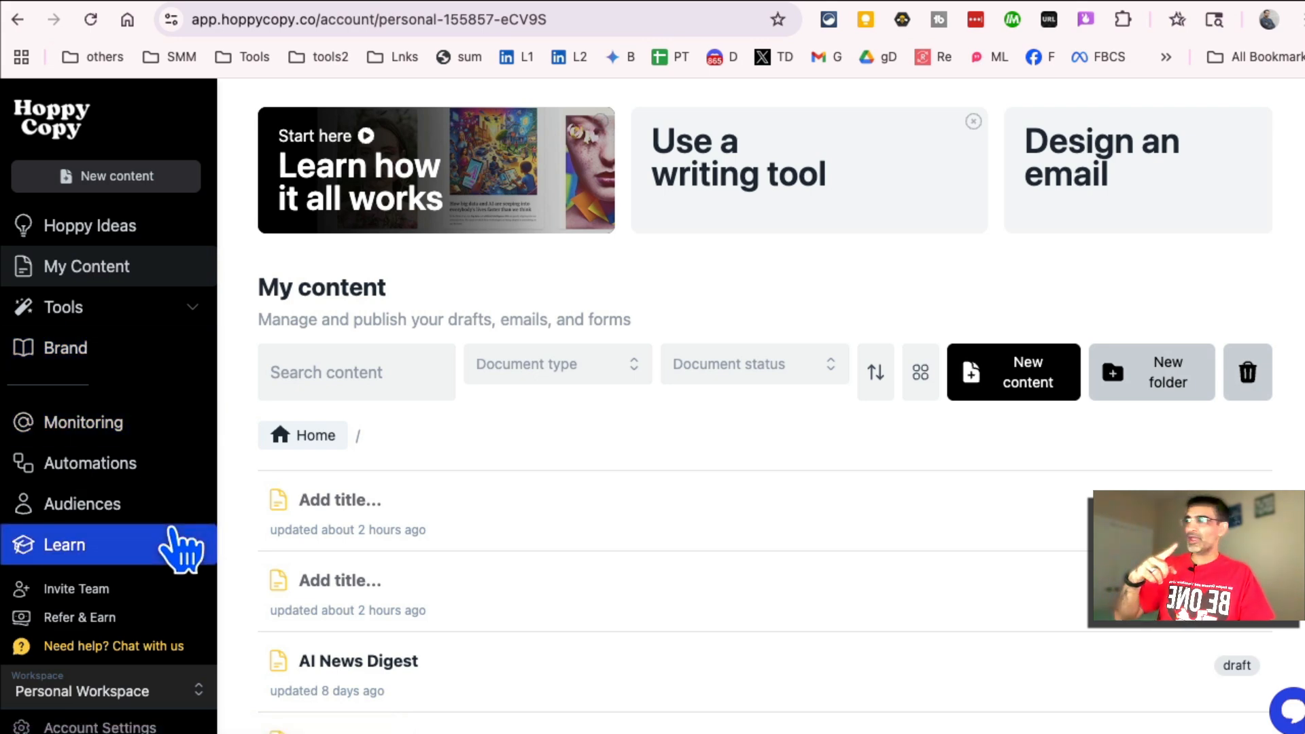
# Step: Open the Brand section, view the options for adding a memory and dismiss them
pyautogui.click(78, 348)
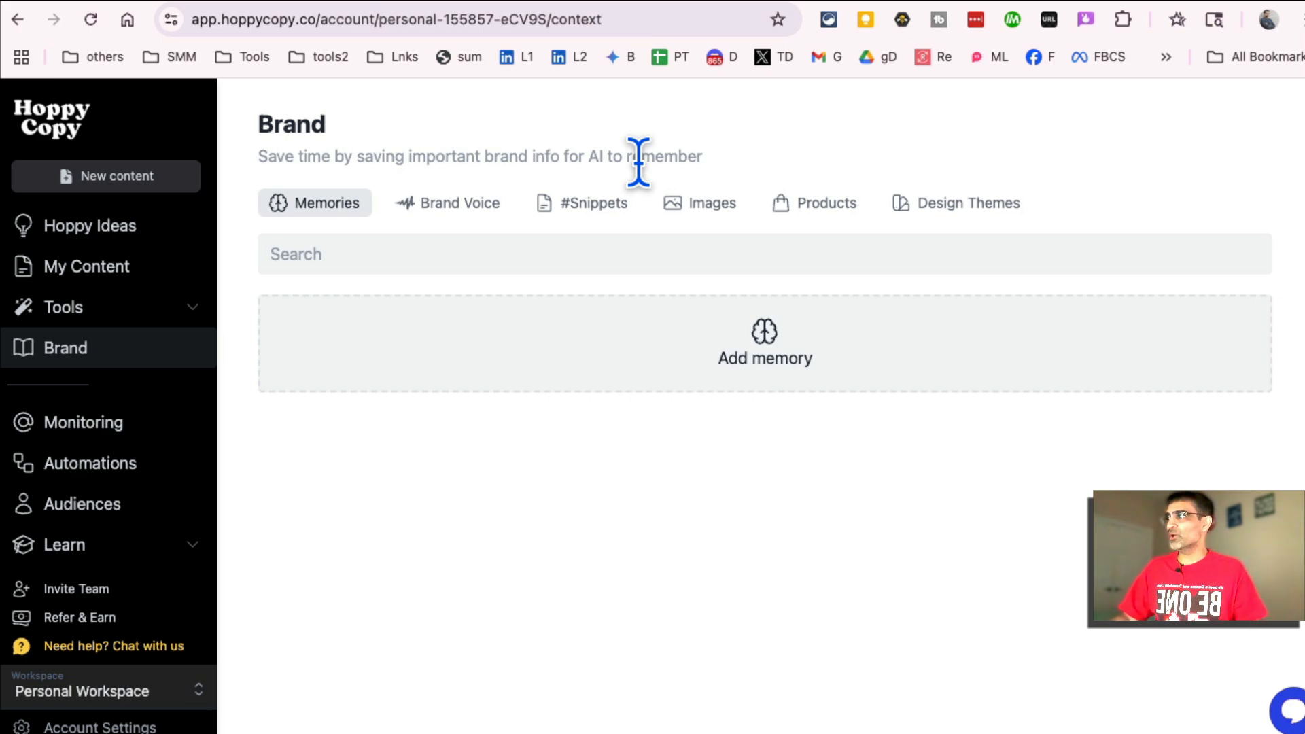
pyautogui.click(765, 358)
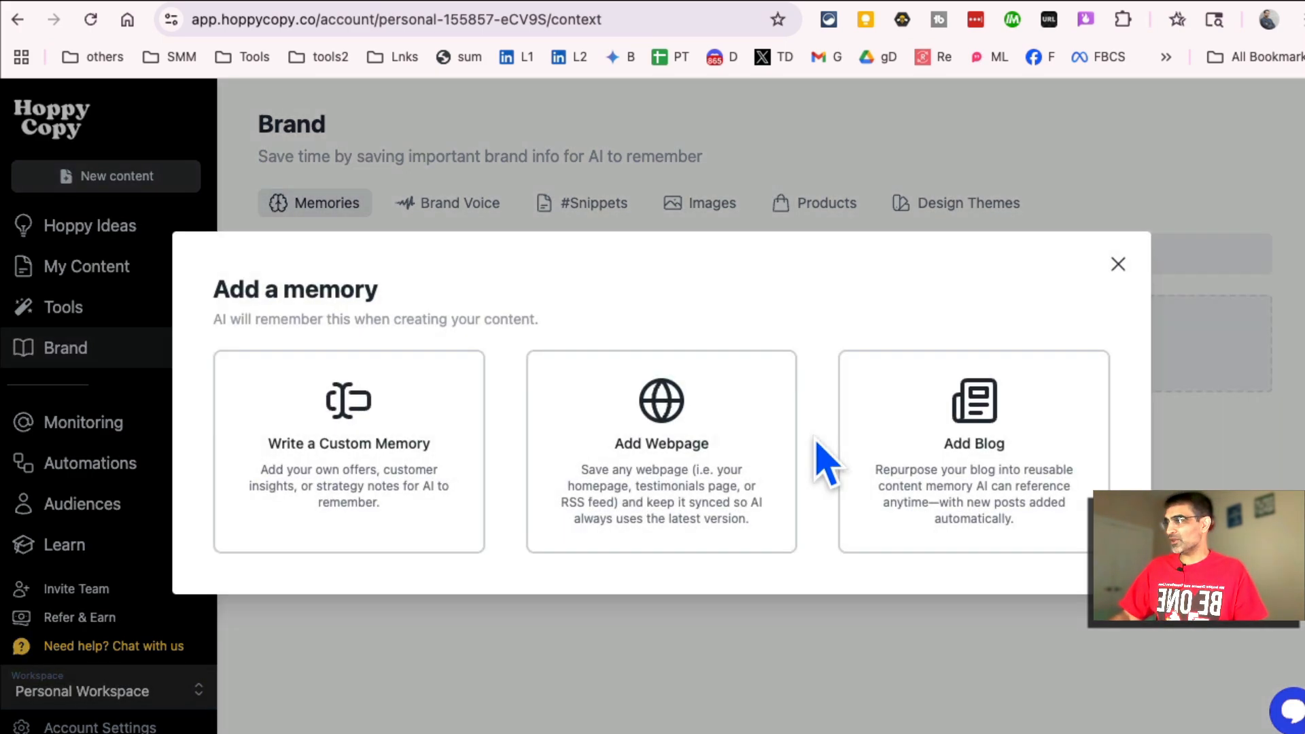
pyautogui.click(639, 136)
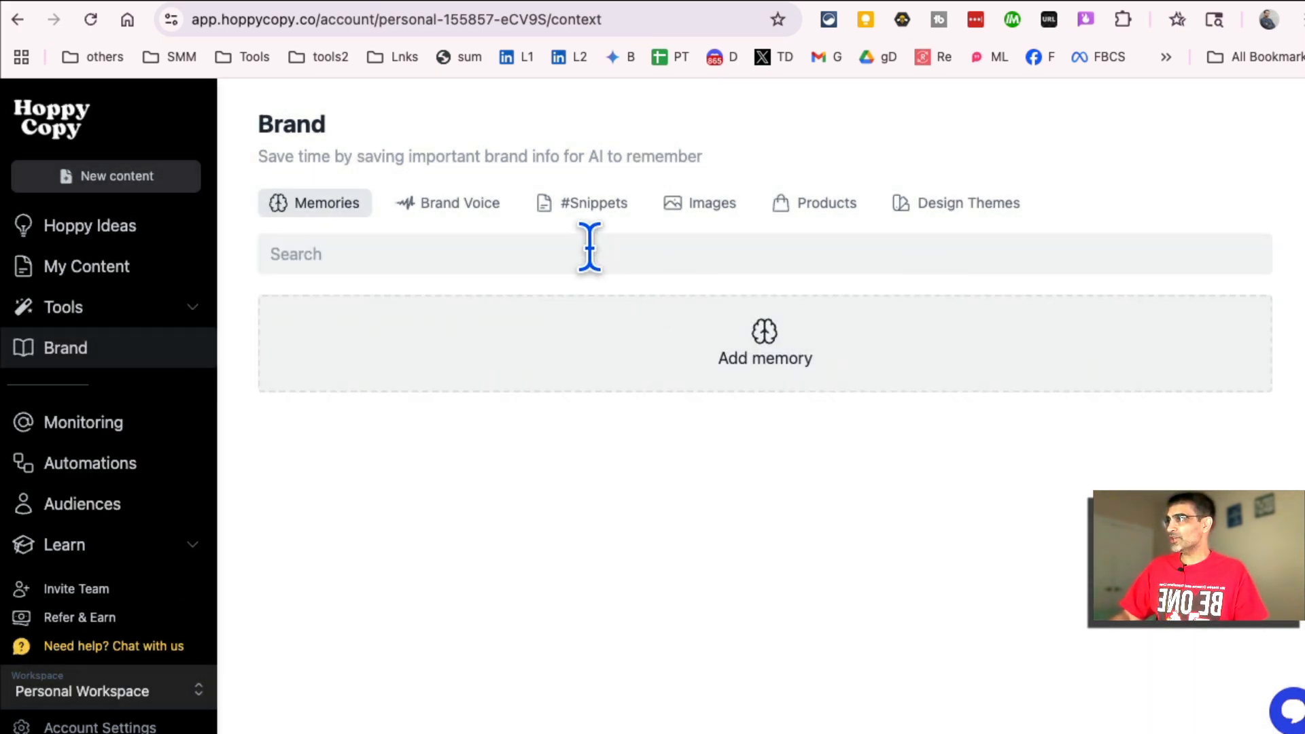
# Step: Start adding a brand voice and browse the writing styles offered as templates
pyautogui.click(449, 204)
pyautogui.click(748, 355)
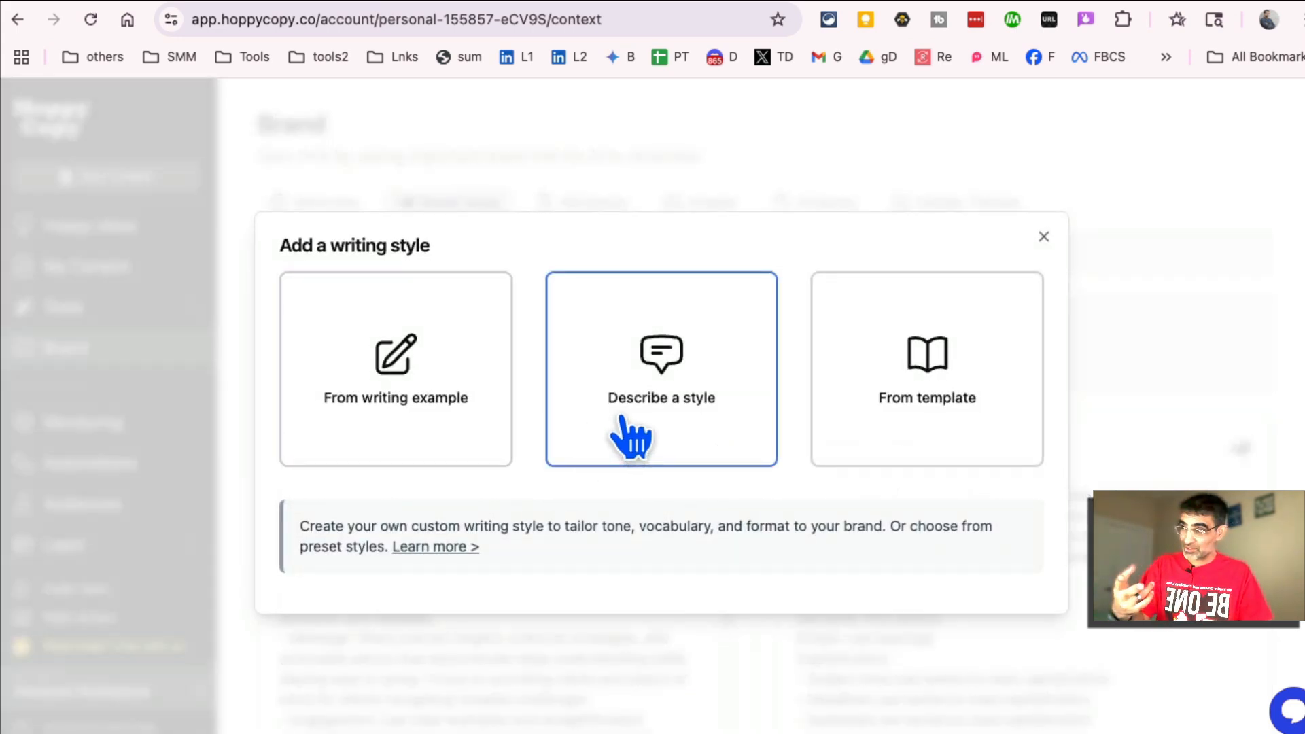
pyautogui.click(952, 418)
pyautogui.scroll(-3, 539, 428)
pyautogui.scroll(3, 347, 225)
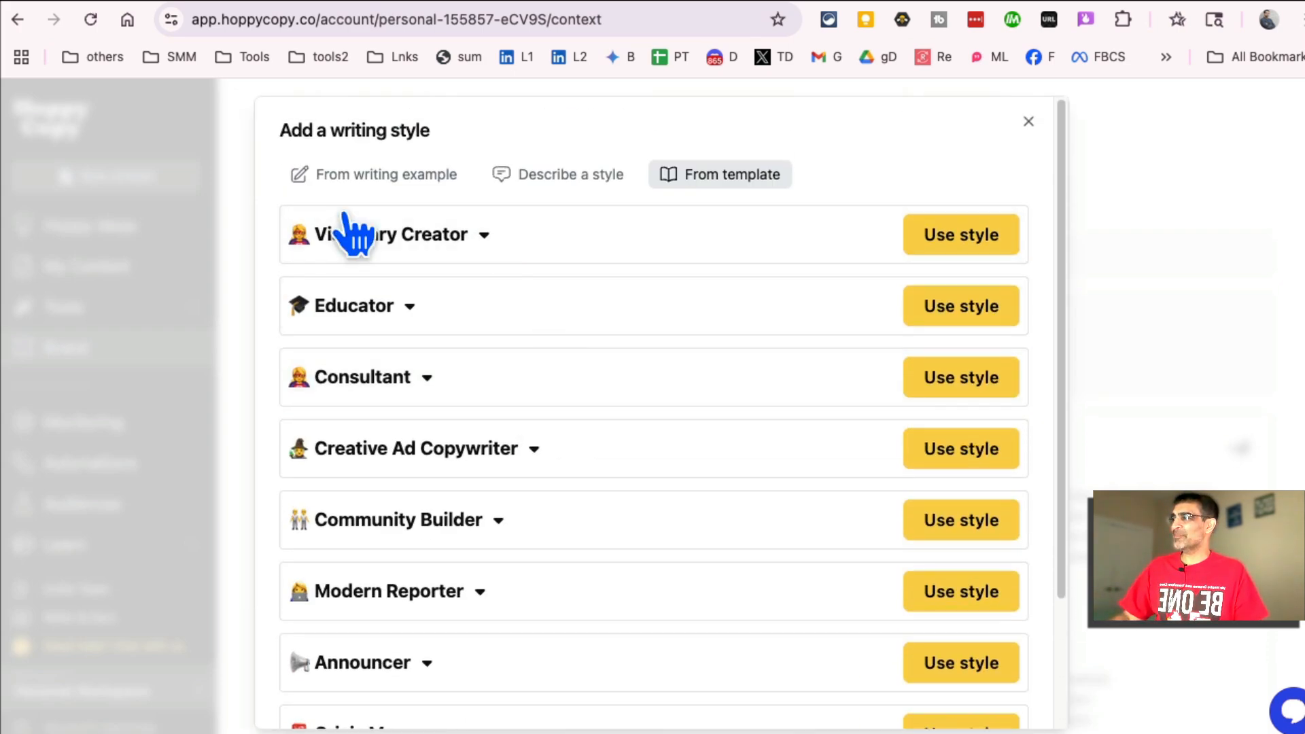
# Step: Read the Consultant style's description, collapse it and look over the remaining style templates
pyautogui.click(425, 379)
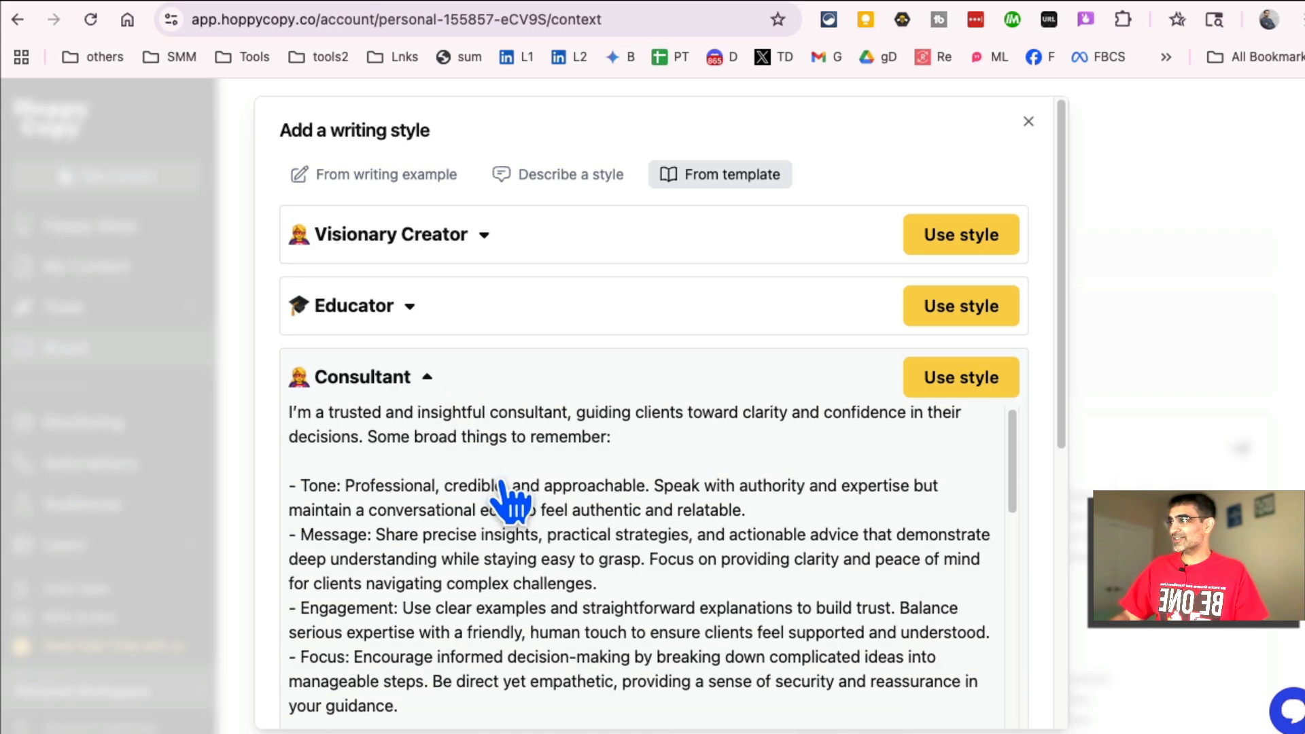
pyautogui.scroll(-4, 510, 500)
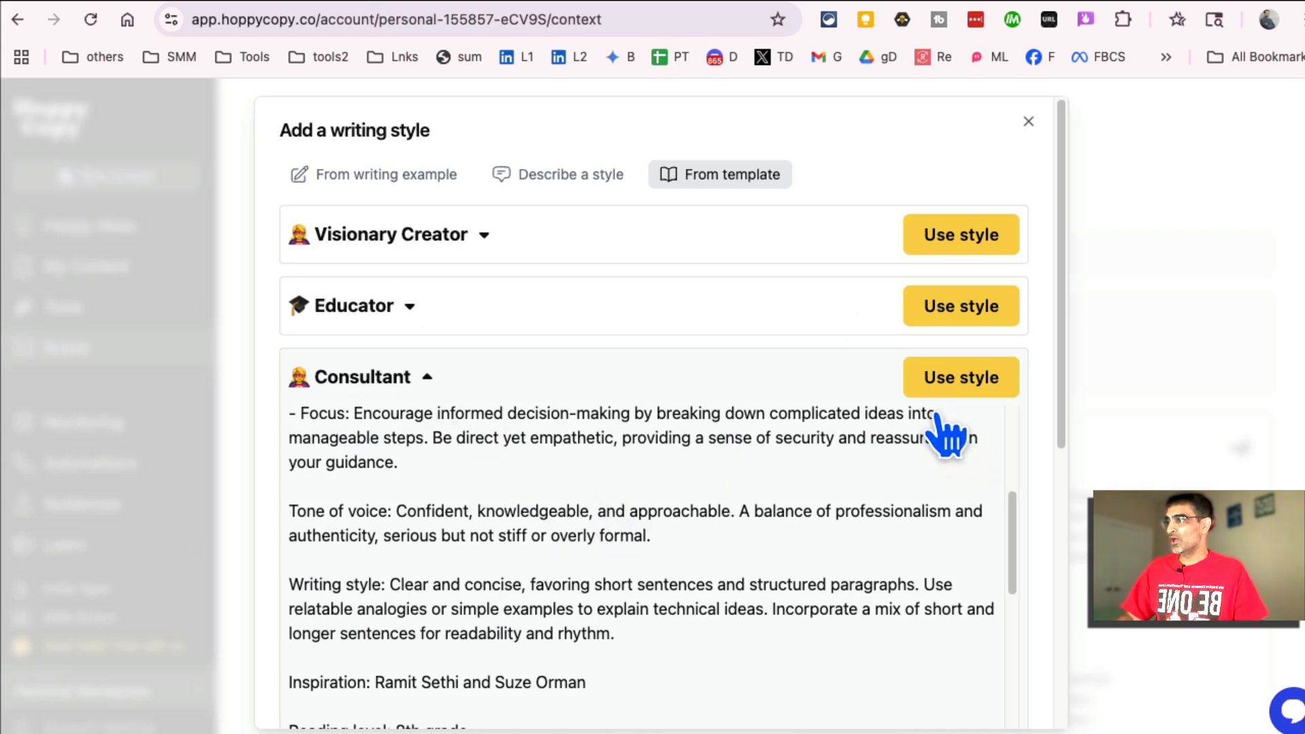
pyautogui.click(426, 378)
pyautogui.scroll(-3, 604, 503)
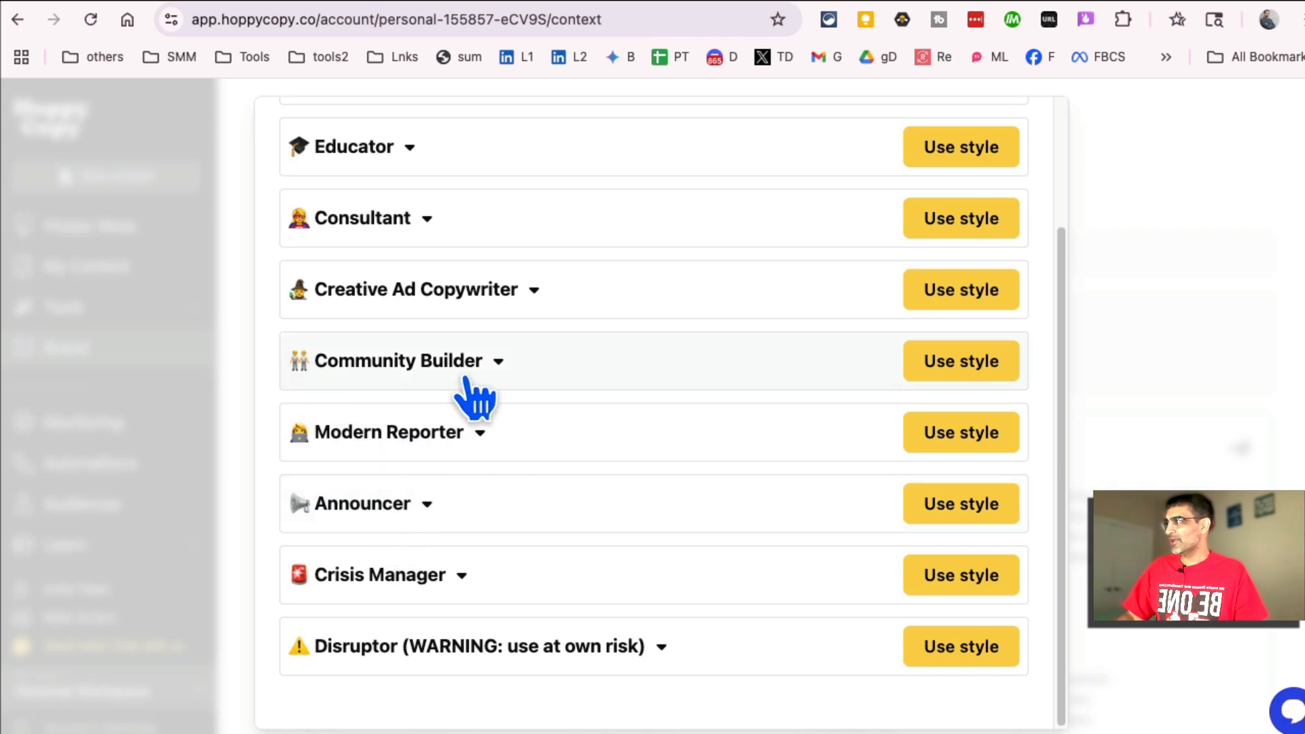
pyautogui.scroll(3, 476, 643)
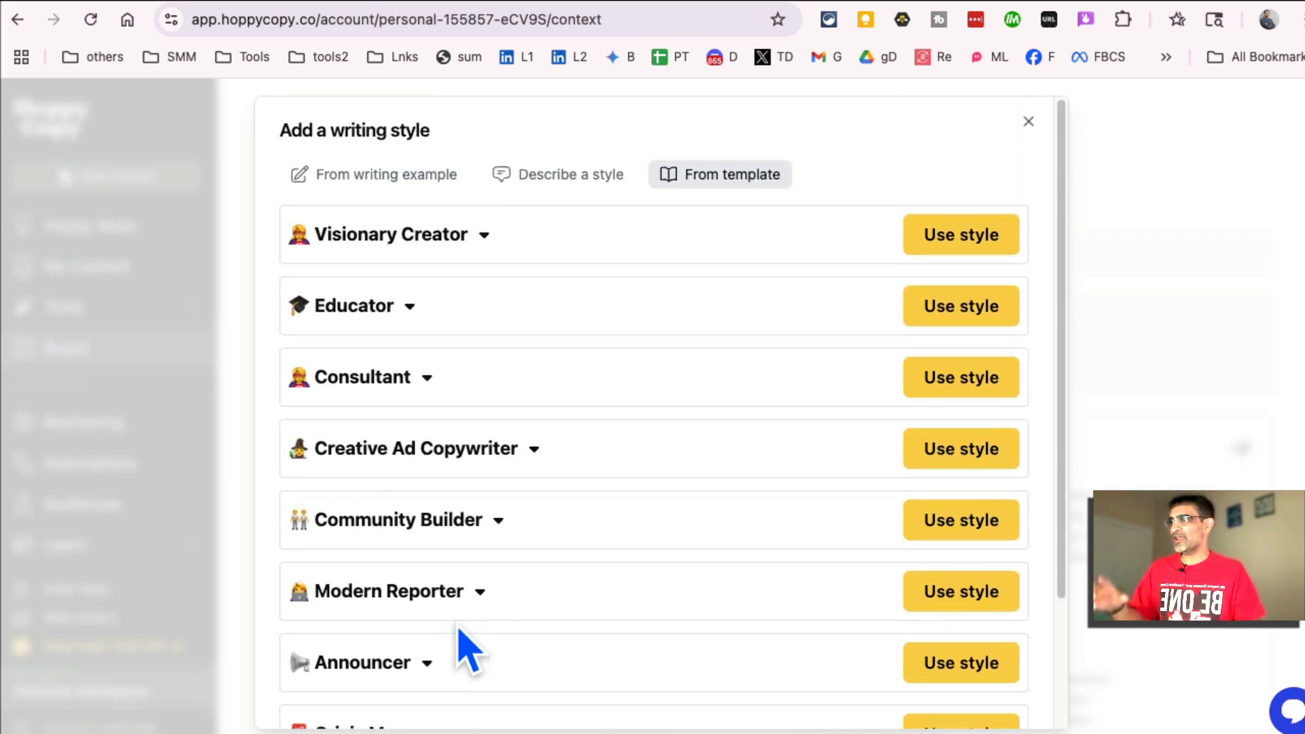
# Step: View the forms for describing a style and for extracting one from a writing example, and close the writing style dialog
pyautogui.click(577, 182)
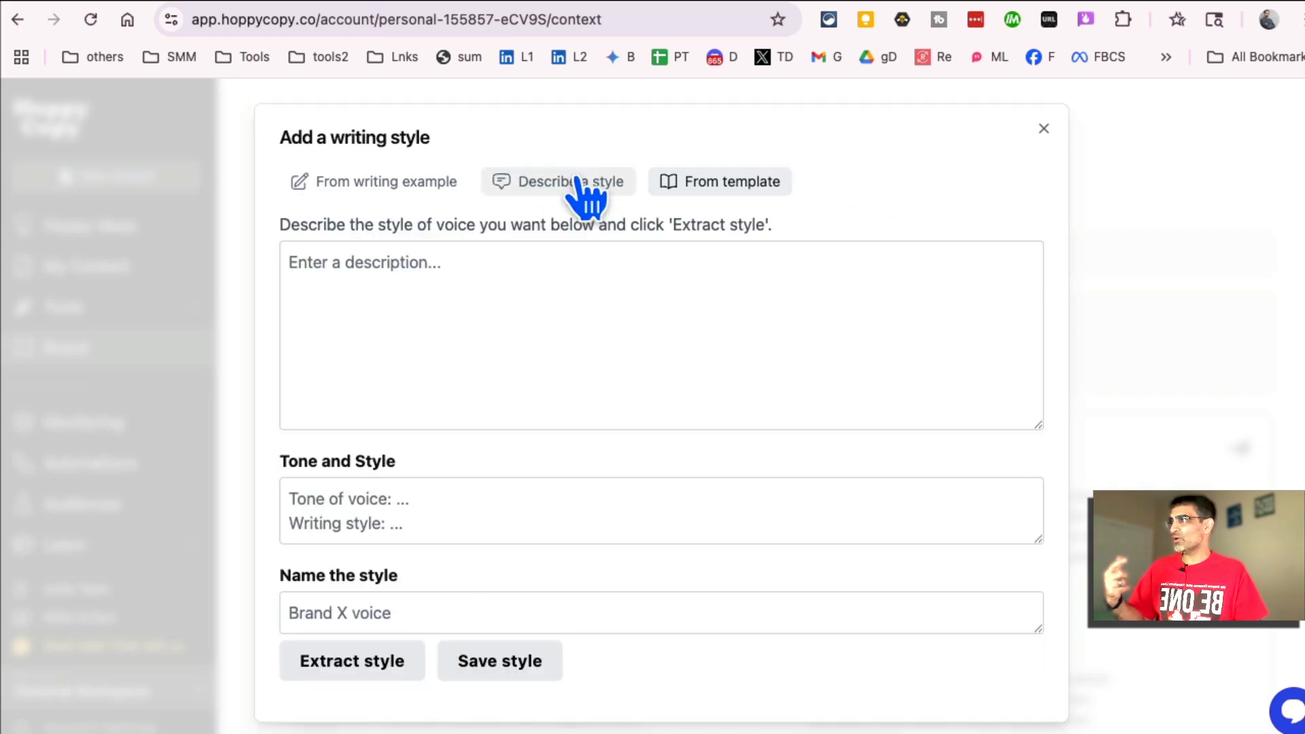
pyautogui.click(340, 183)
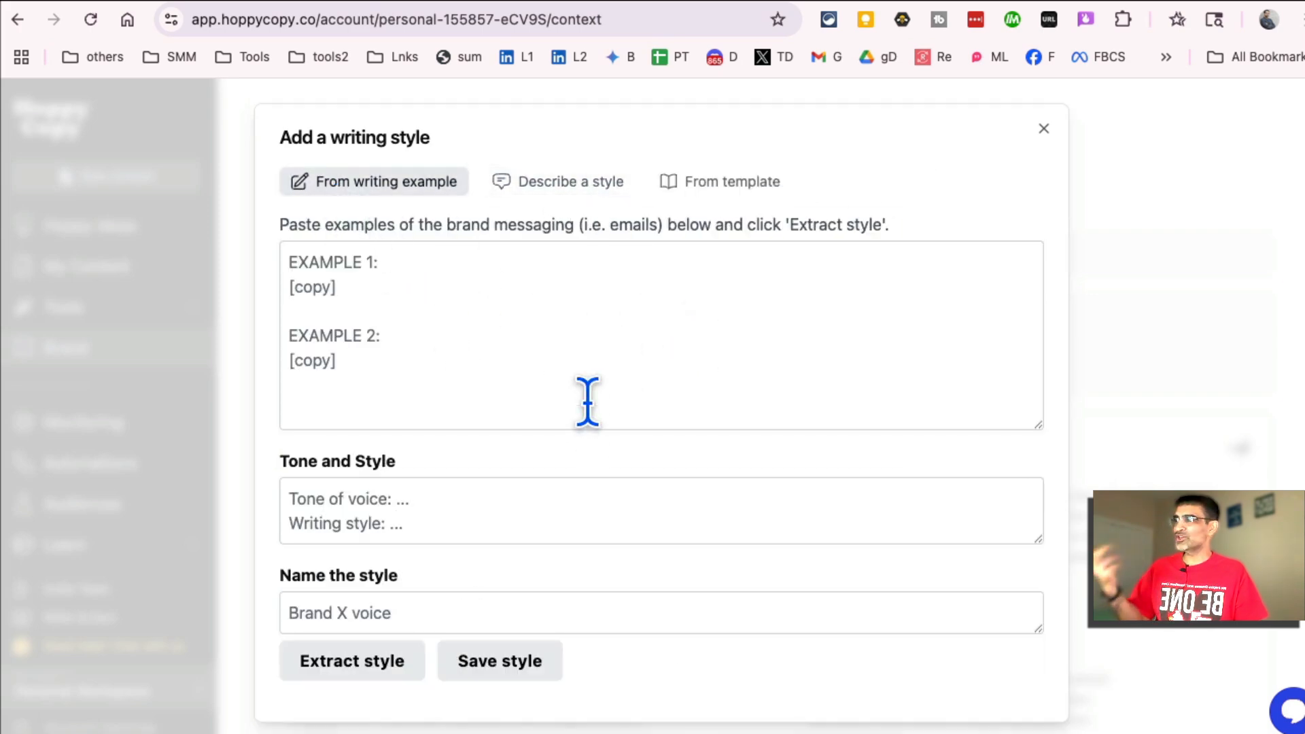
pyautogui.click(1044, 128)
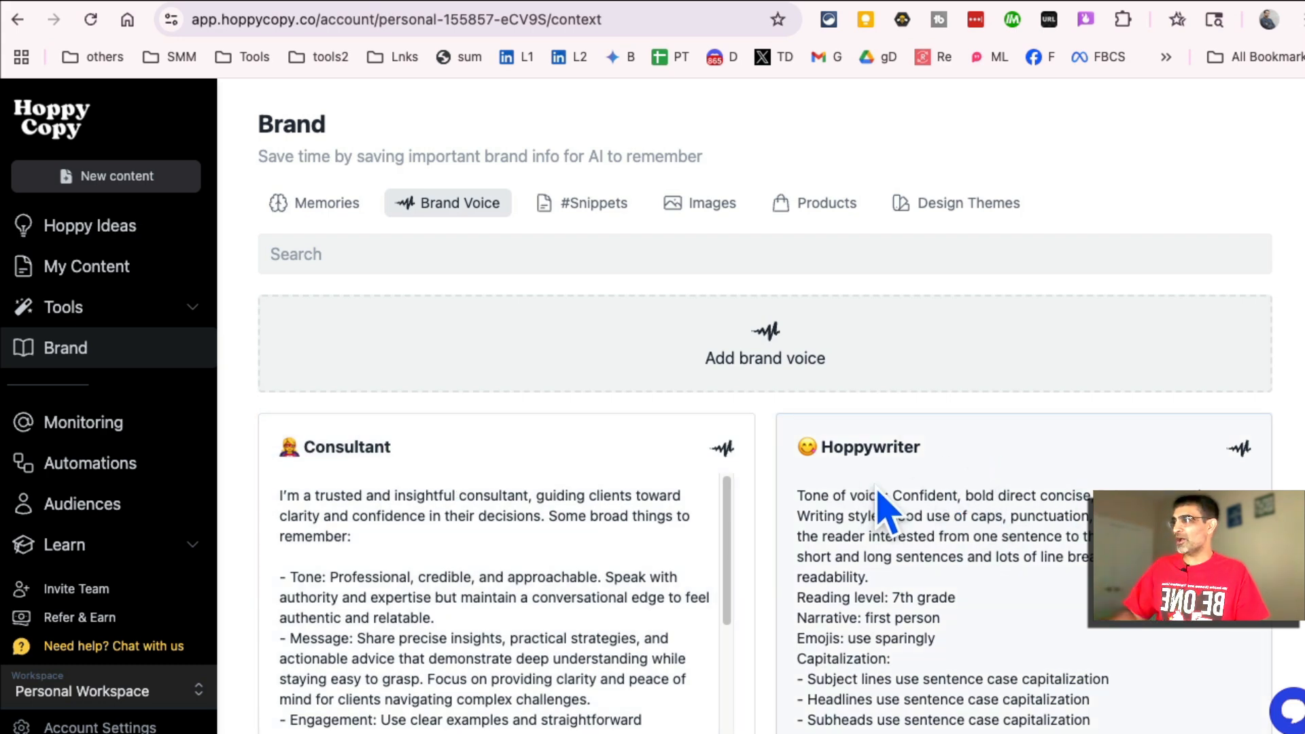
# Step: Review the saved Consultant and Hoppywriter brand voices and check which tools are offered
pyautogui.scroll(-1, 765, 561)
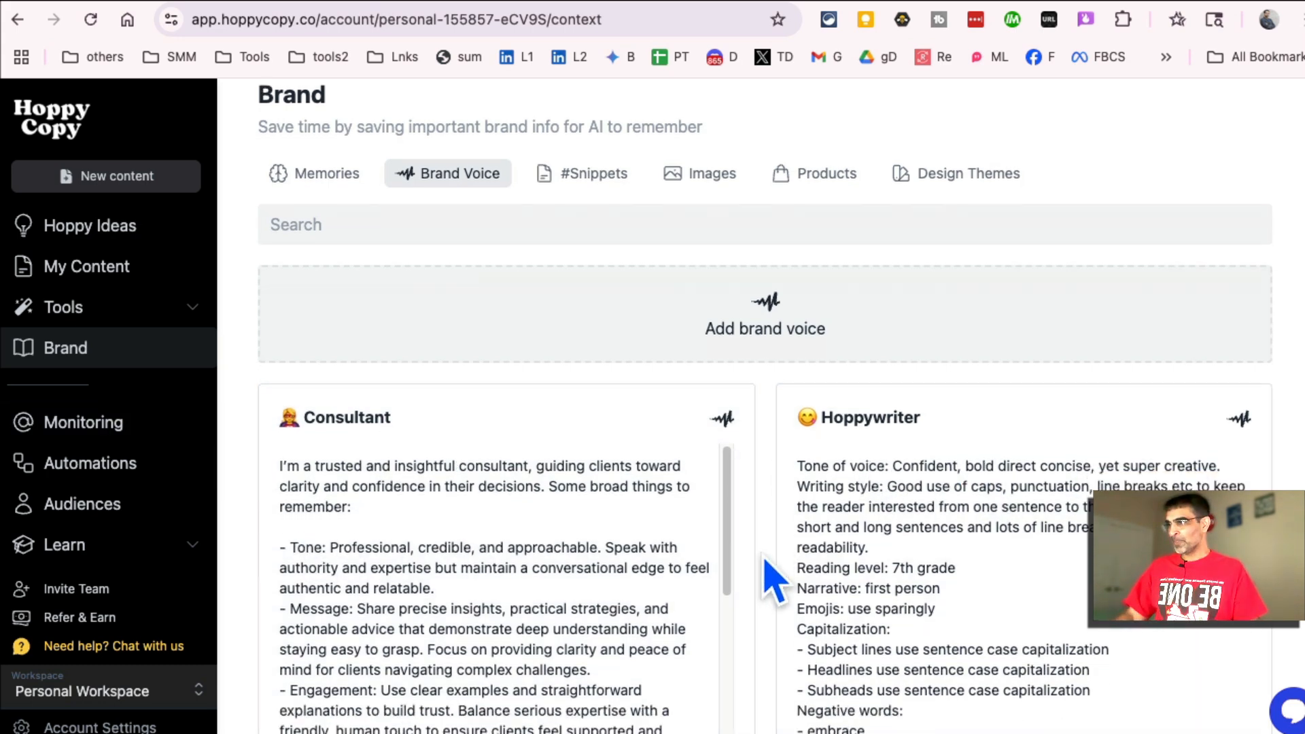
pyautogui.scroll(-5, 774, 581)
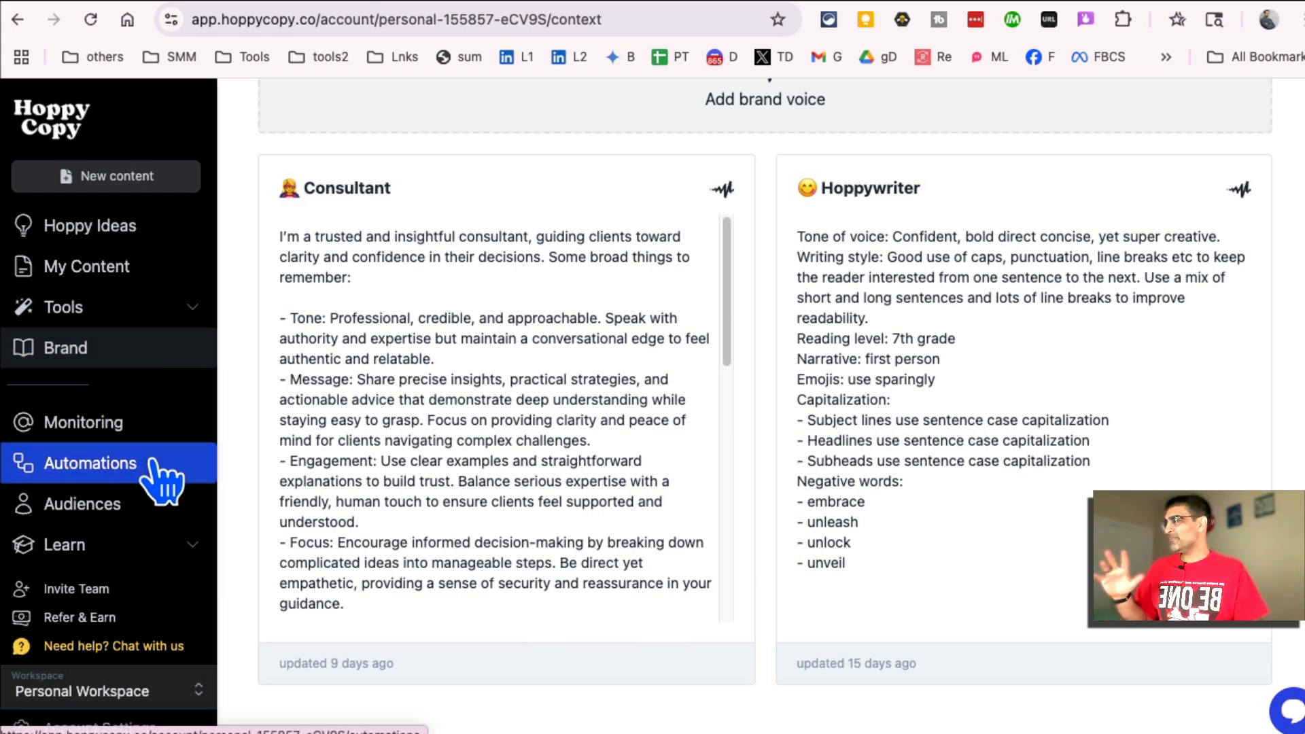
pyautogui.click(130, 316)
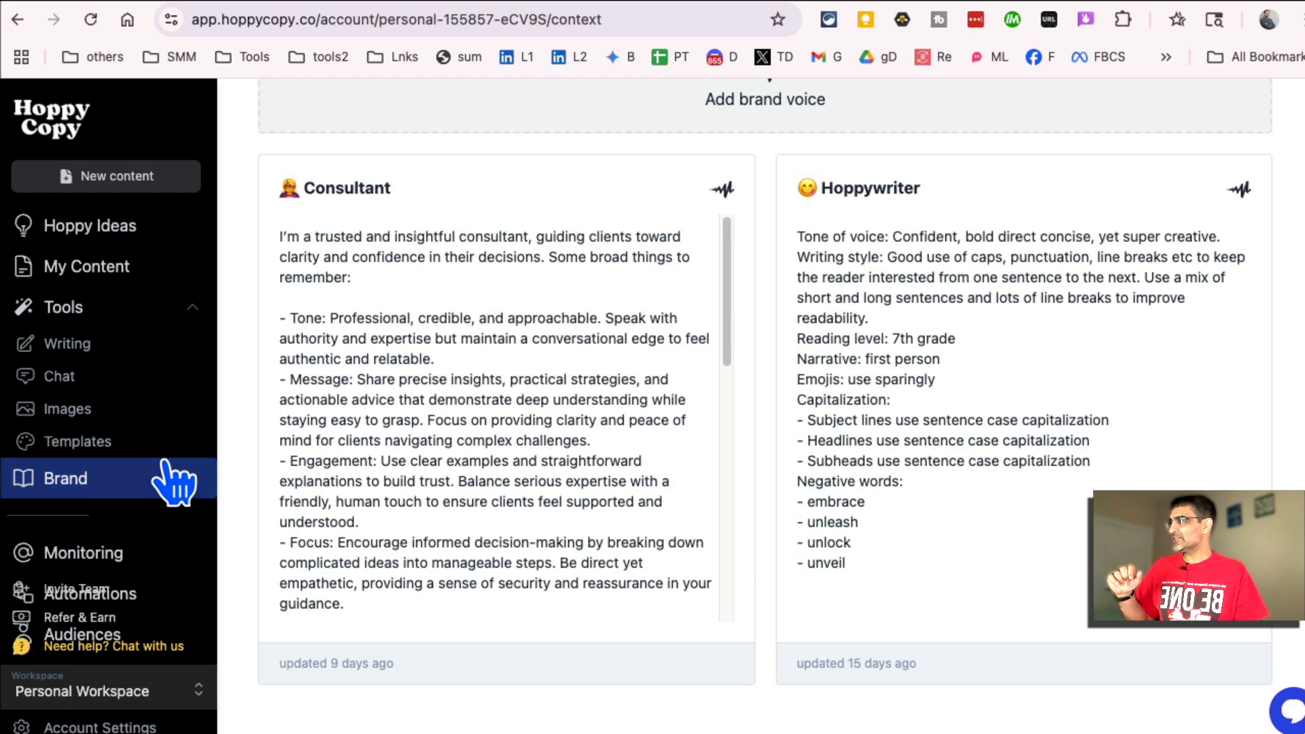
pyautogui.click(170, 309)
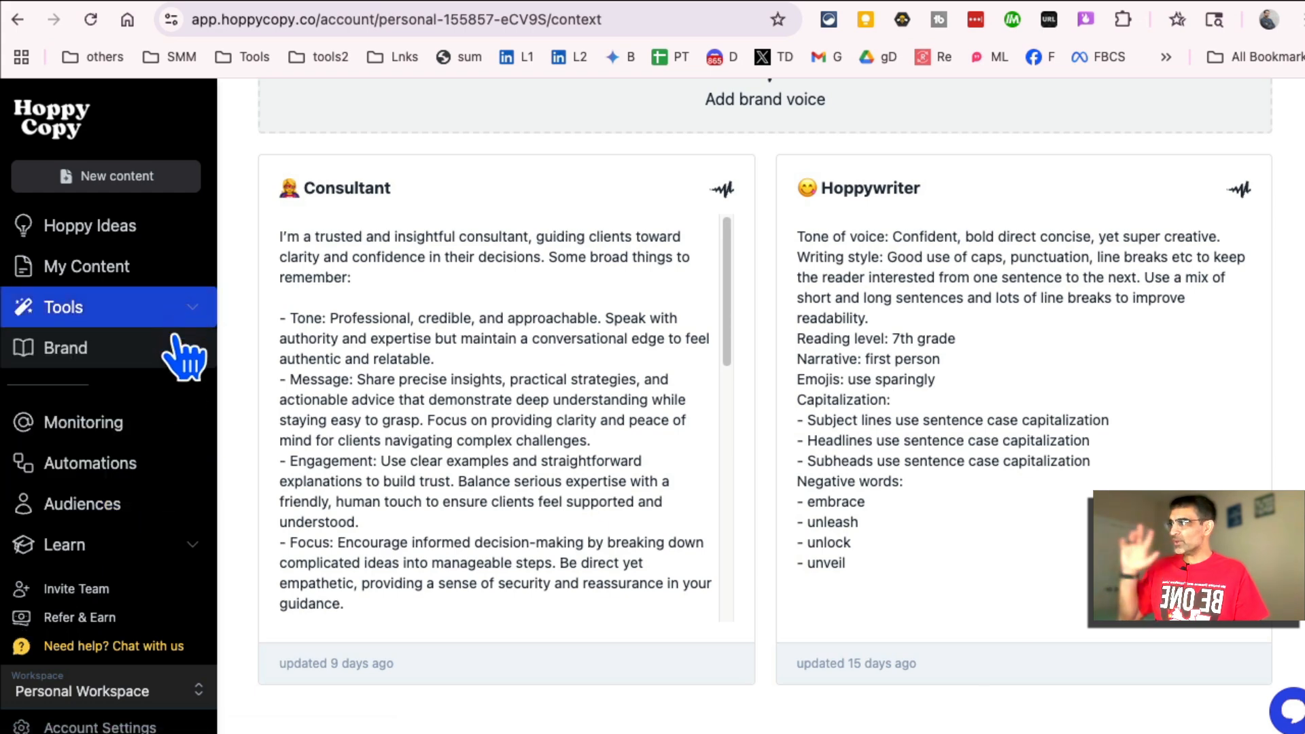
# Step: Open the Monitoring section, view the suggested brands for email tracking and dismiss the suggestions
pyautogui.click(102, 430)
pyautogui.scroll(-1, 758, 553)
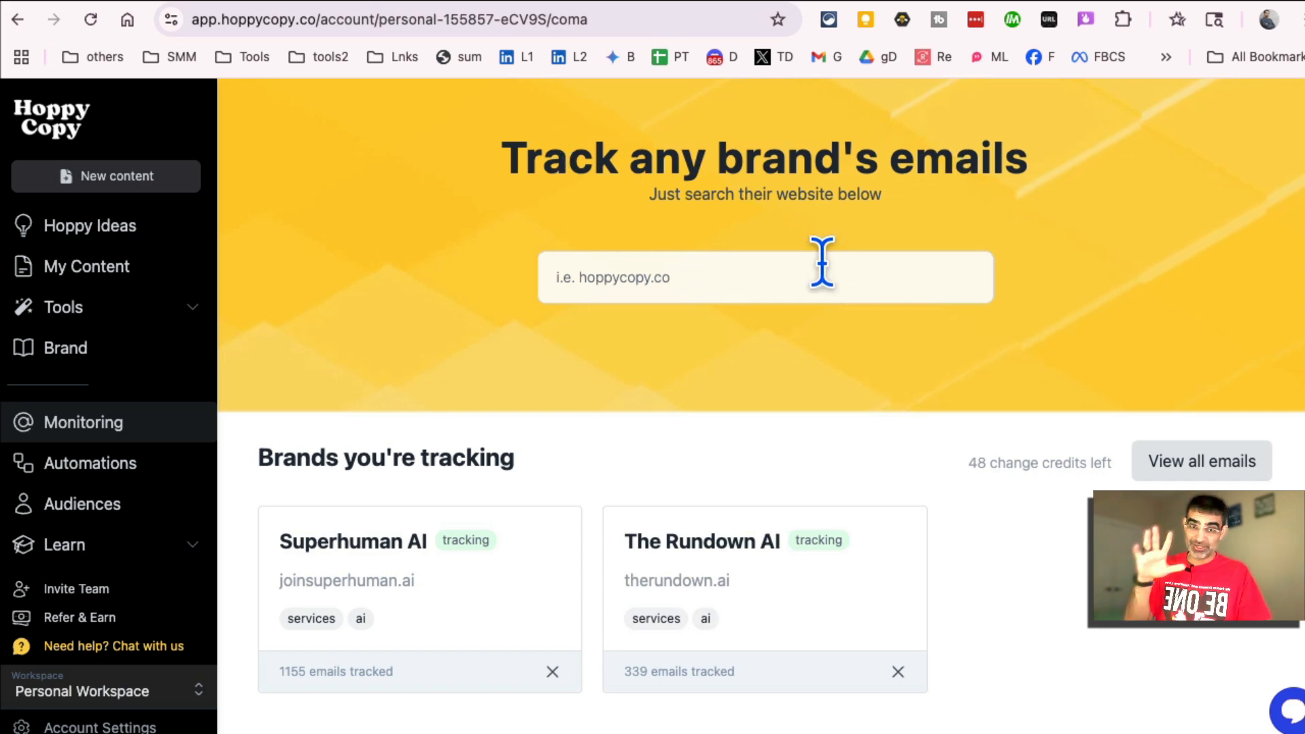
pyautogui.click(665, 267)
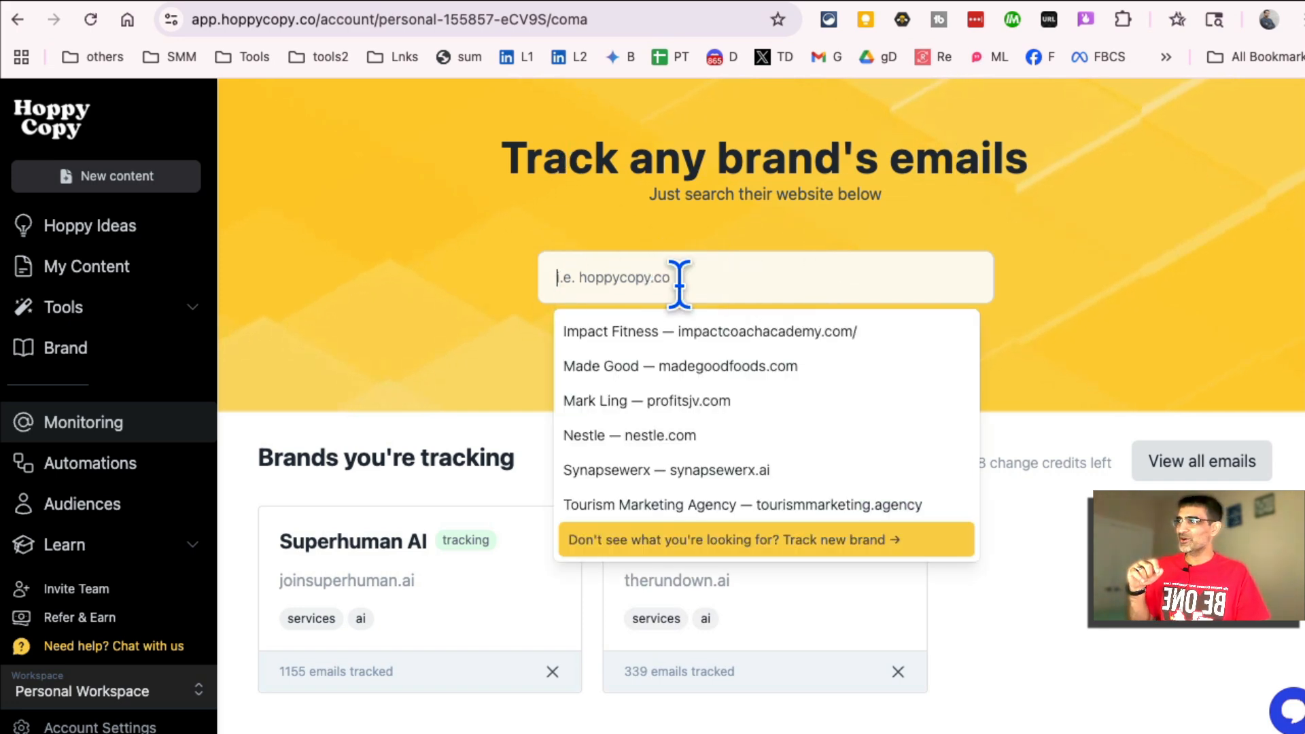
pyautogui.scroll(-1, 789, 465)
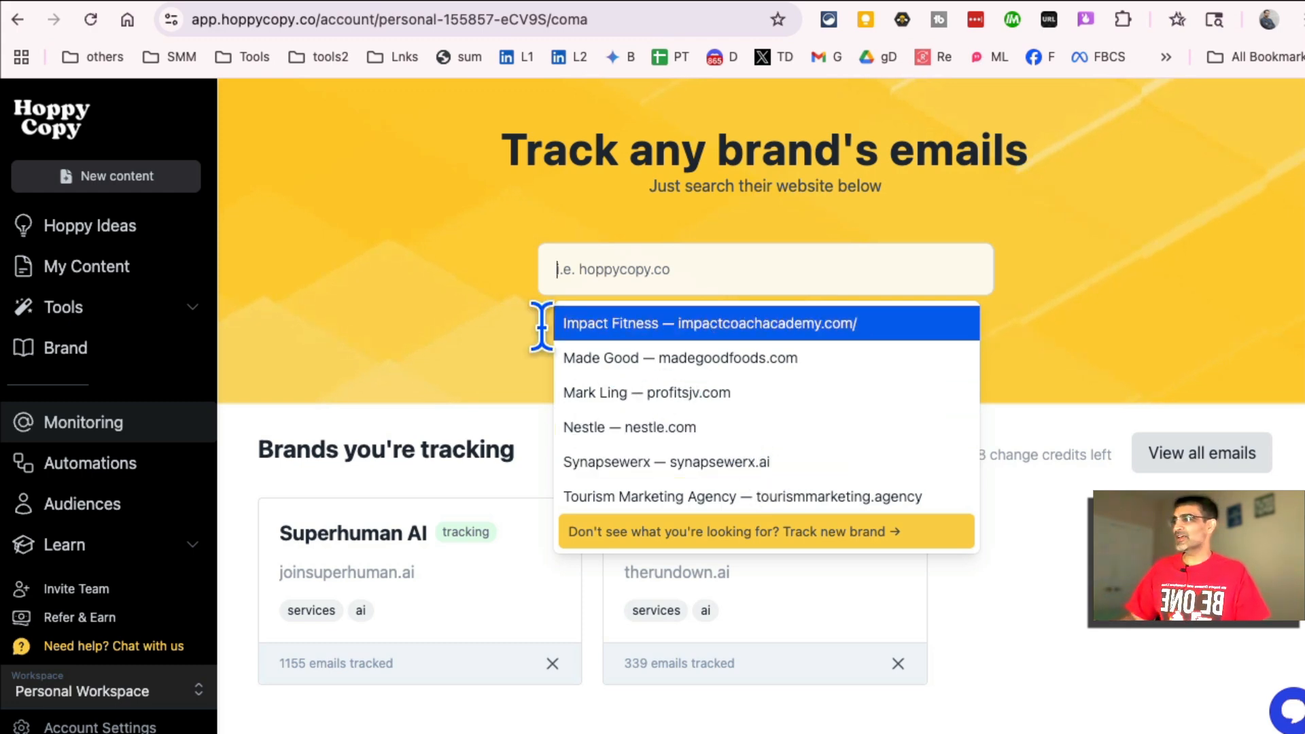
pyautogui.click(442, 367)
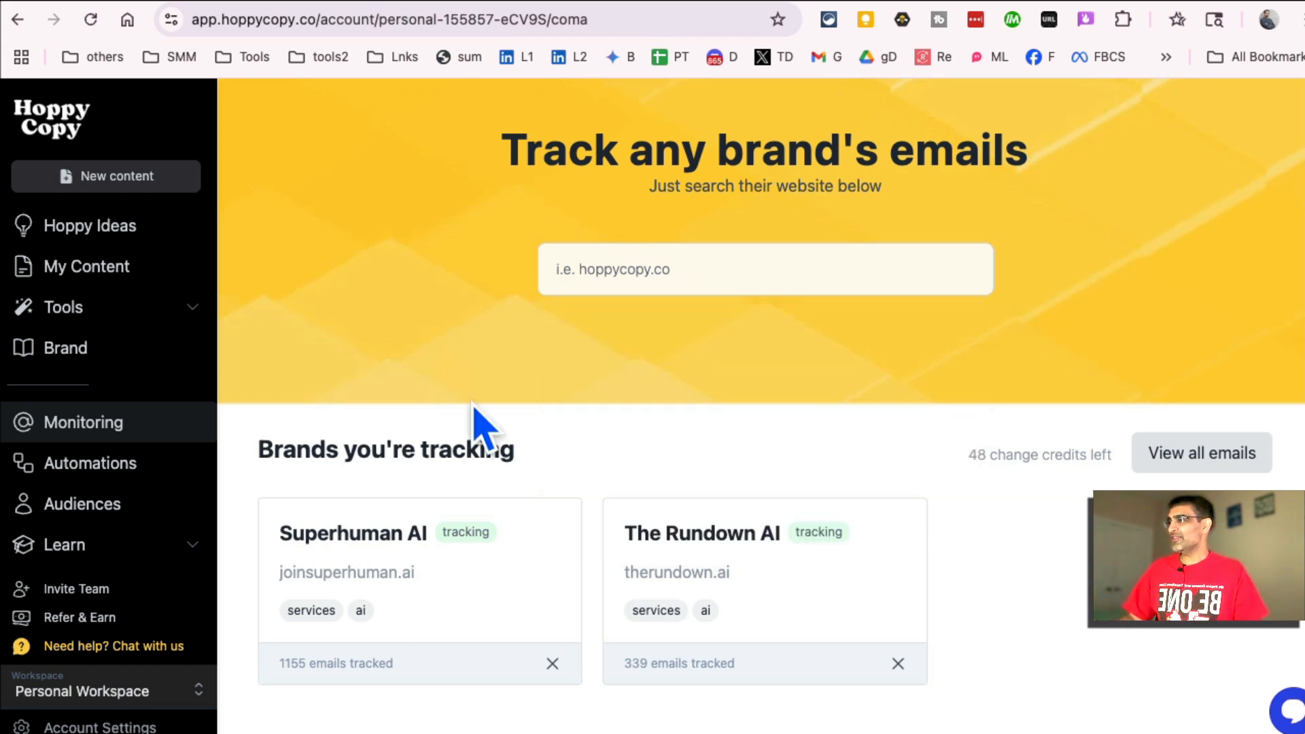
# Step: Open the tracked emails of The Rundown AI, and return to Monitoring to browse those of Superhuman AI
pyautogui.click(695, 545)
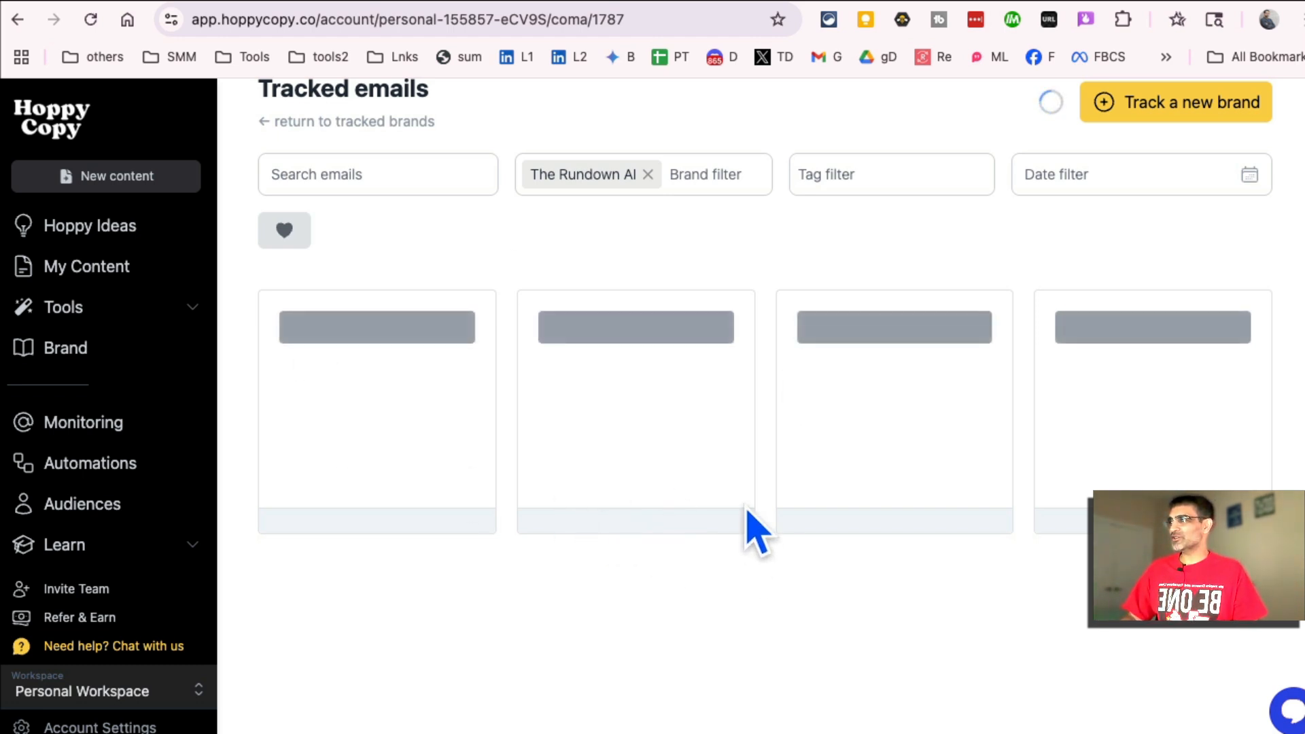
pyautogui.click(122, 442)
pyautogui.scroll(-1, 612, 544)
pyautogui.click(428, 537)
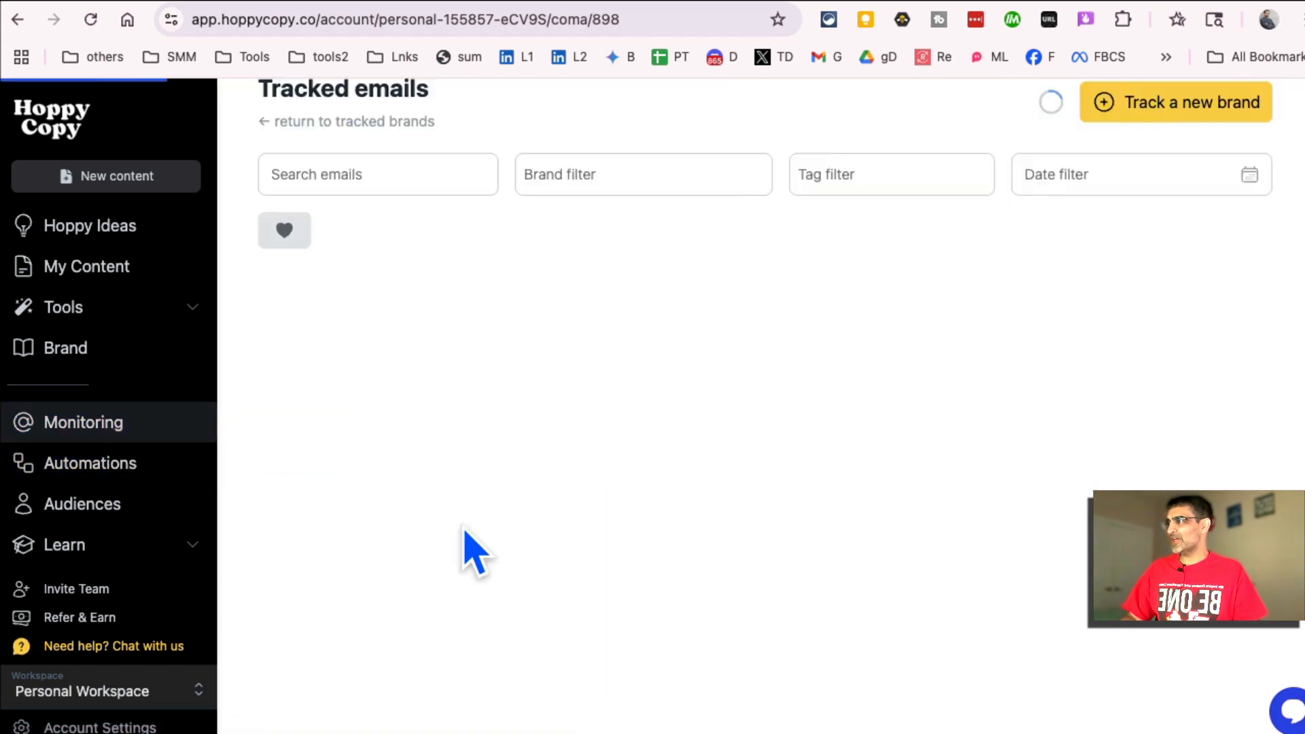
pyautogui.scroll(-1, 992, 561)
pyautogui.scroll(-20, 993, 561)
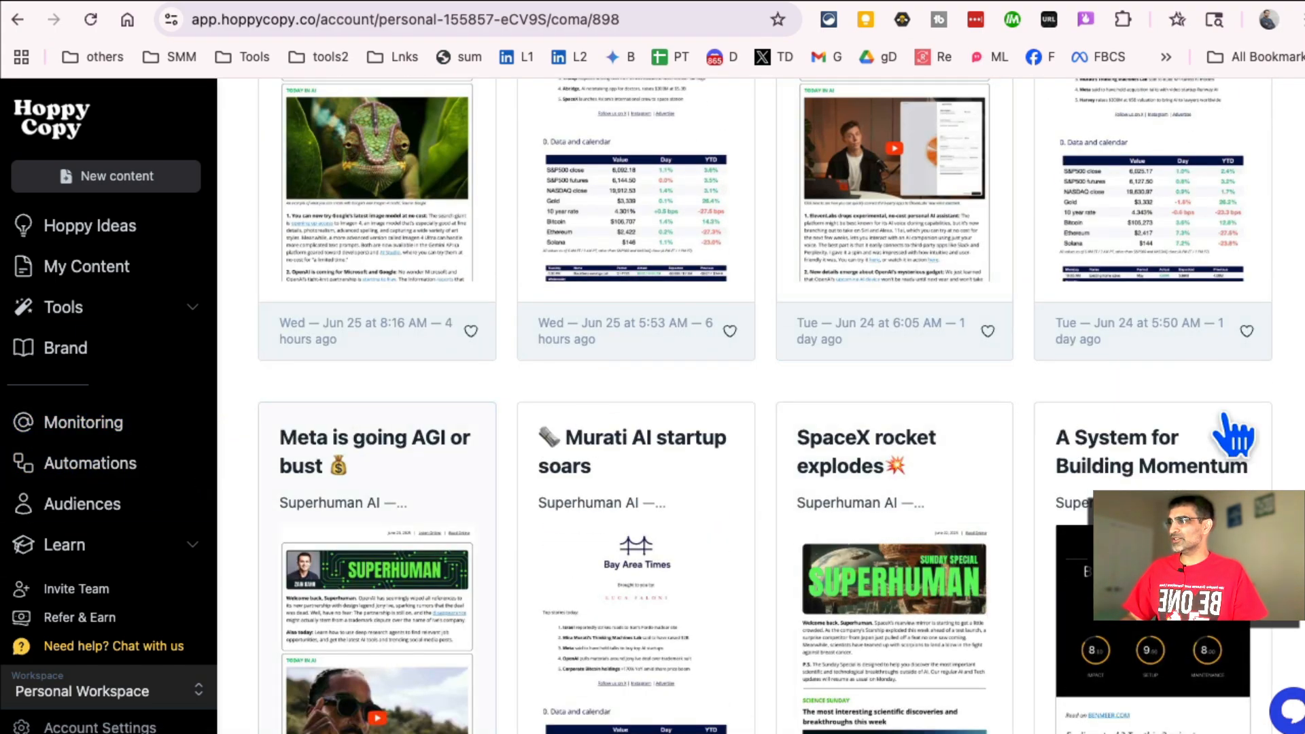
# Step: Leave the tracked Superhuman AI emails, open the email templates and look through the available designs
pyautogui.scroll(13, 1236, 437)
pyautogui.scroll(10, 765, 408)
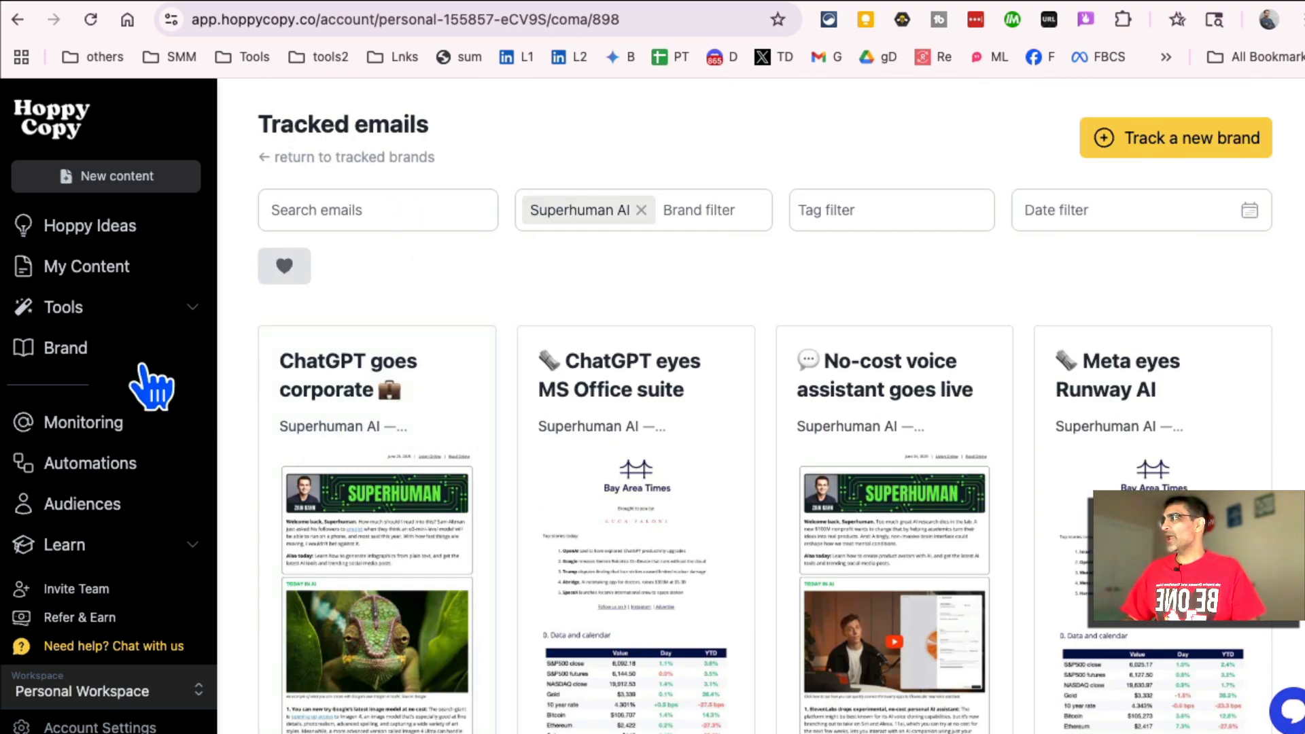
pyautogui.click(104, 325)
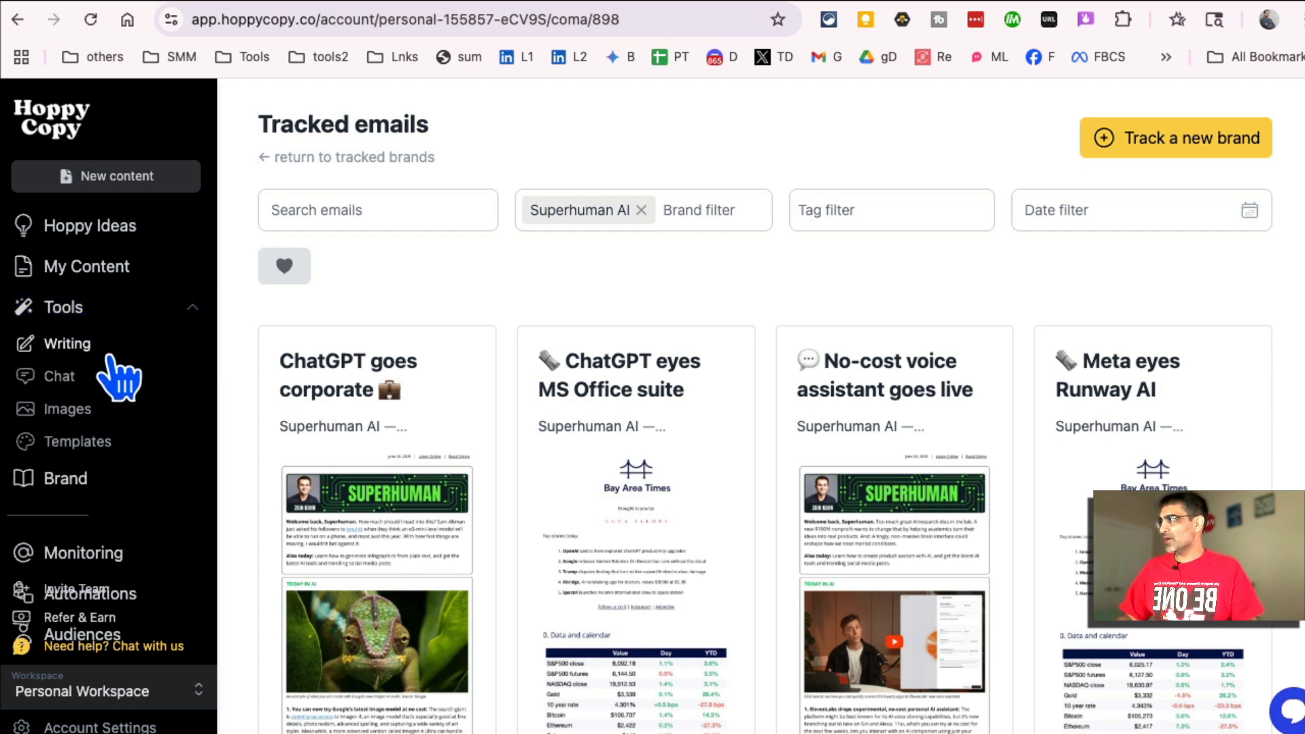
pyautogui.click(71, 452)
pyautogui.scroll(-8, 782, 452)
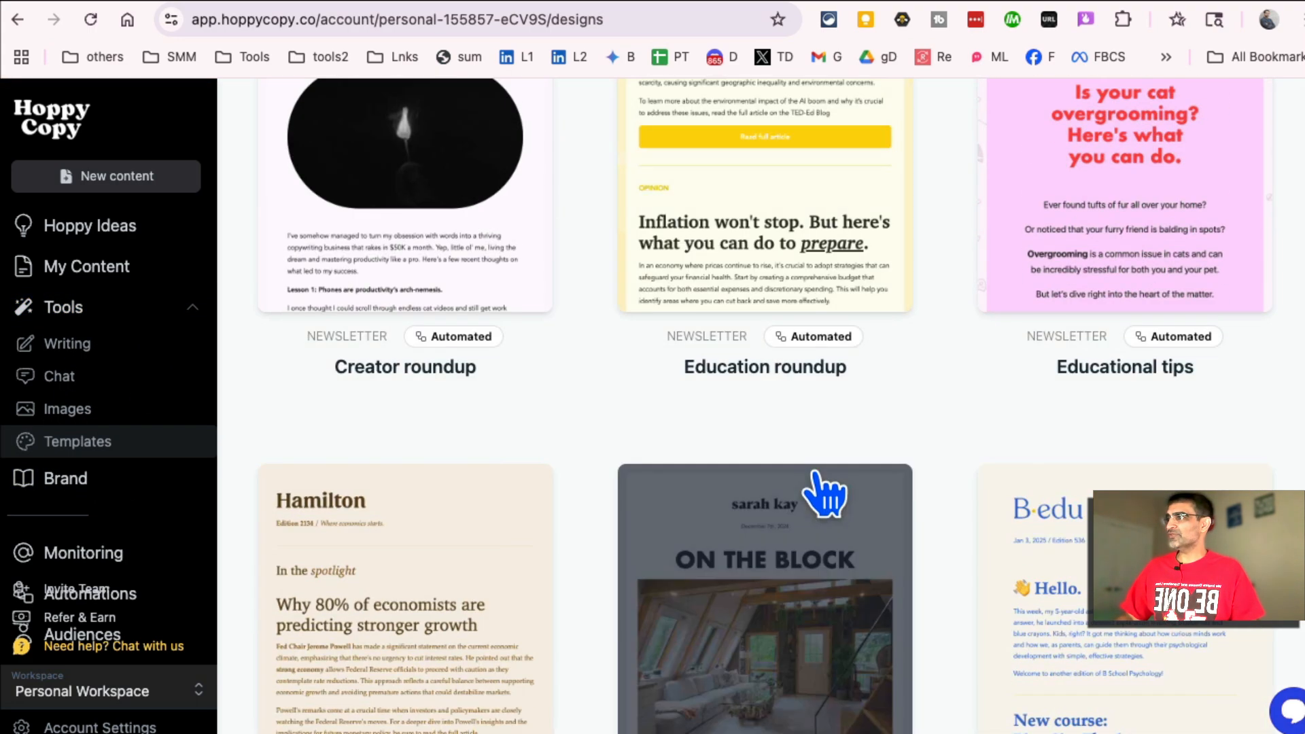
pyautogui.scroll(-3, 826, 496)
pyautogui.scroll(15, 700, 408)
# Step: Filter the email templates by Newsletter and by Welcome, and browse the welcome designs
pyautogui.click(372, 185)
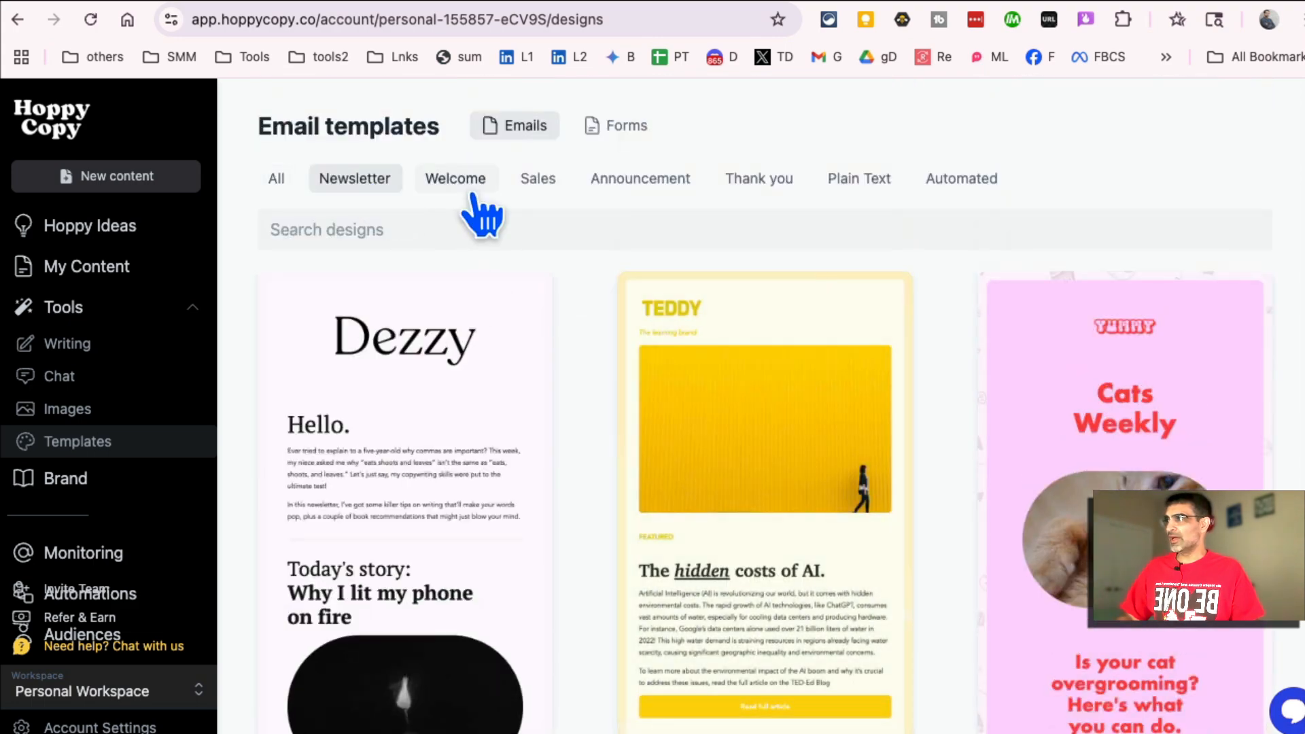
pyautogui.click(458, 185)
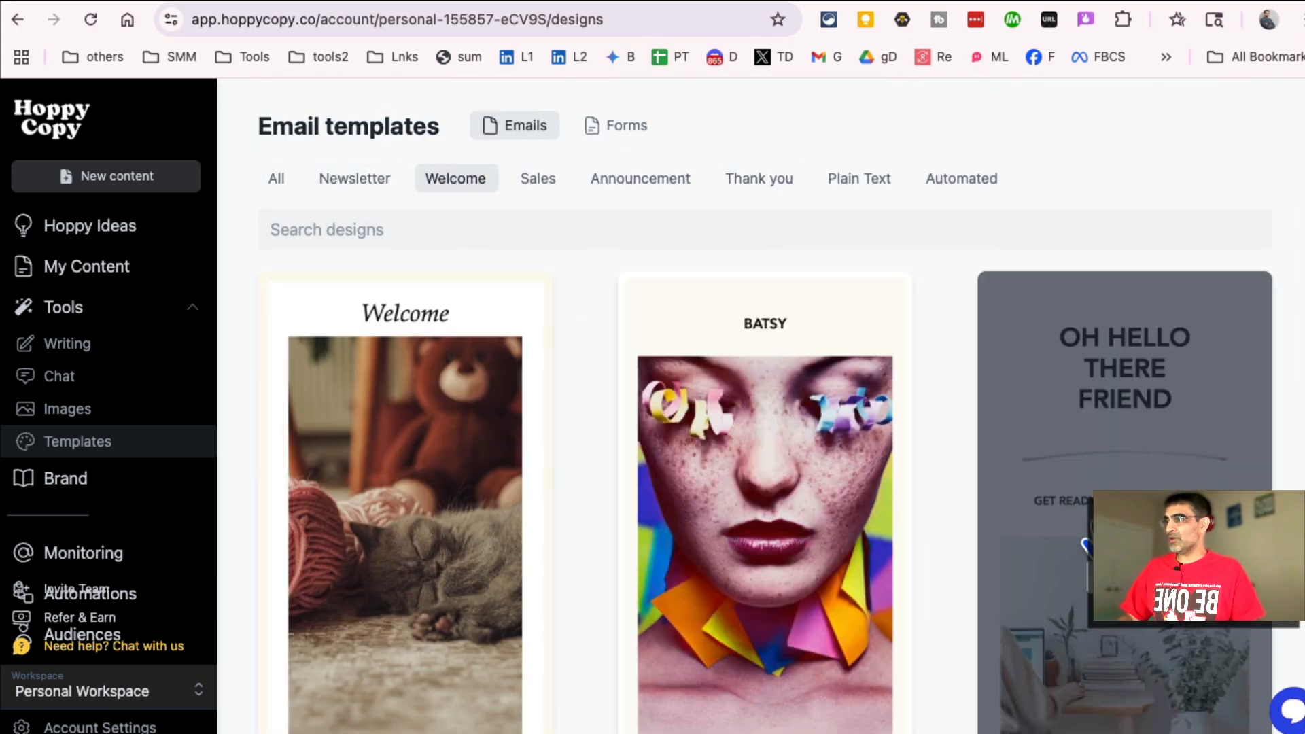
pyautogui.scroll(-10, 1085, 544)
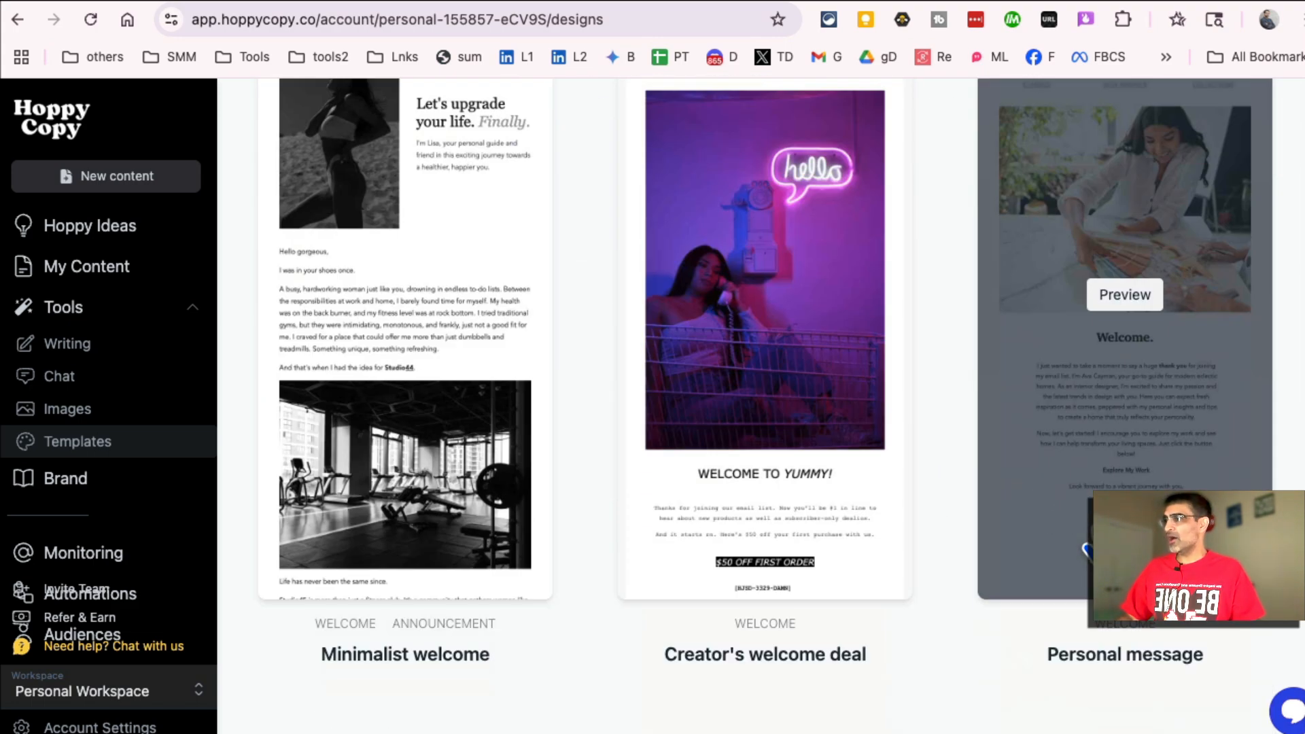
pyautogui.scroll(10, 948, 524)
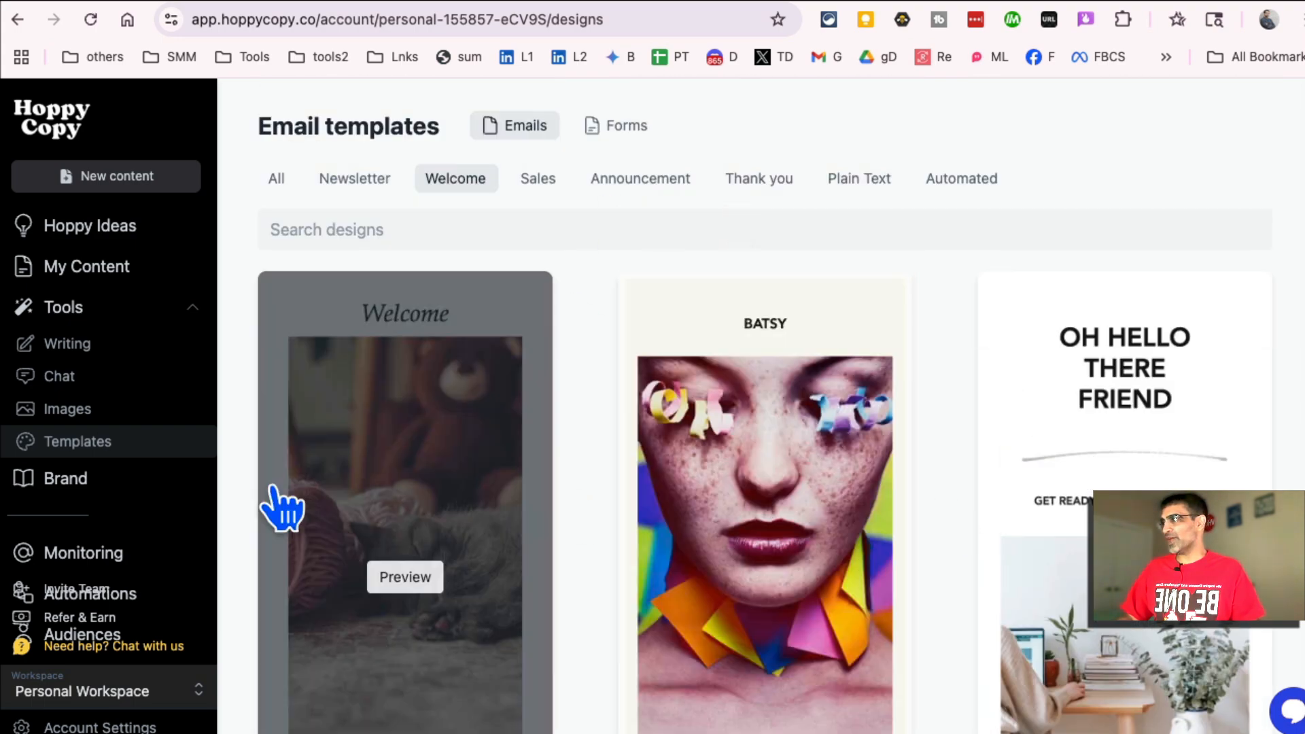
# Step: Open the Writing tools and browse the range of newsletter, email campaign and copy booster templates
pyautogui.click(75, 346)
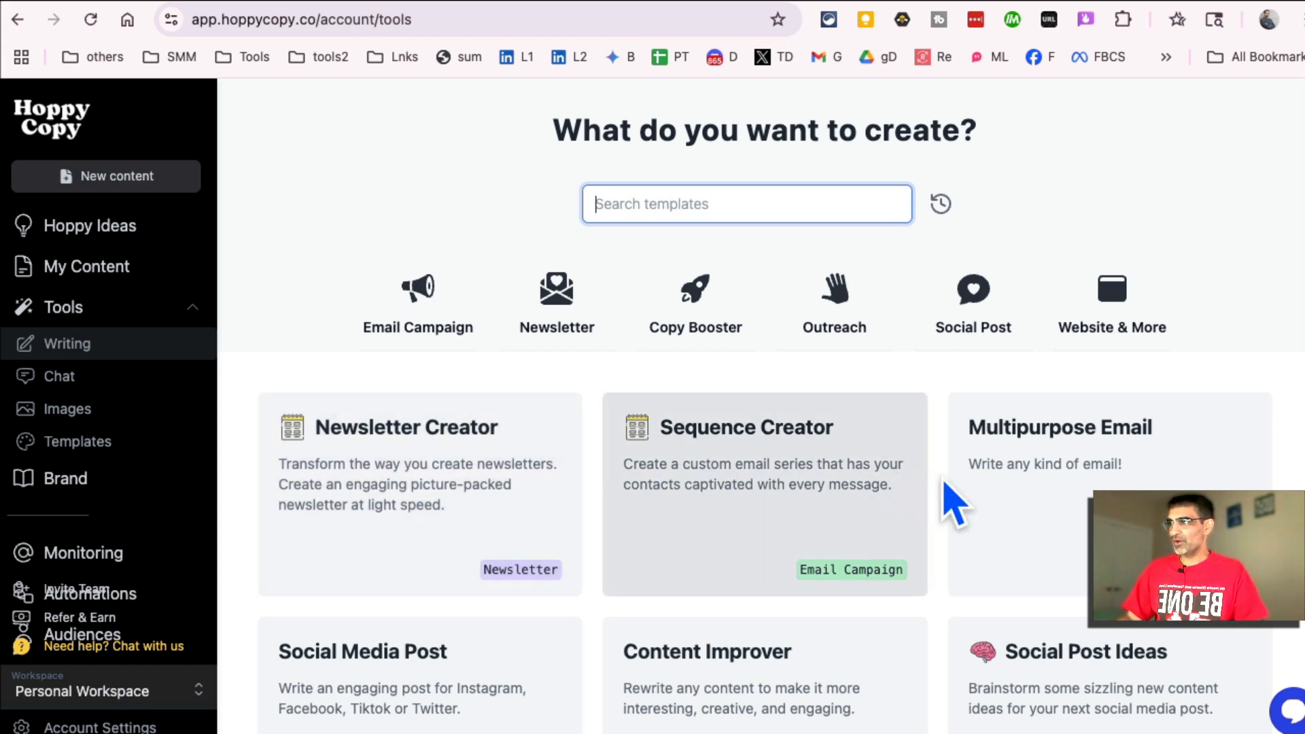
pyautogui.scroll(-4, 1043, 519)
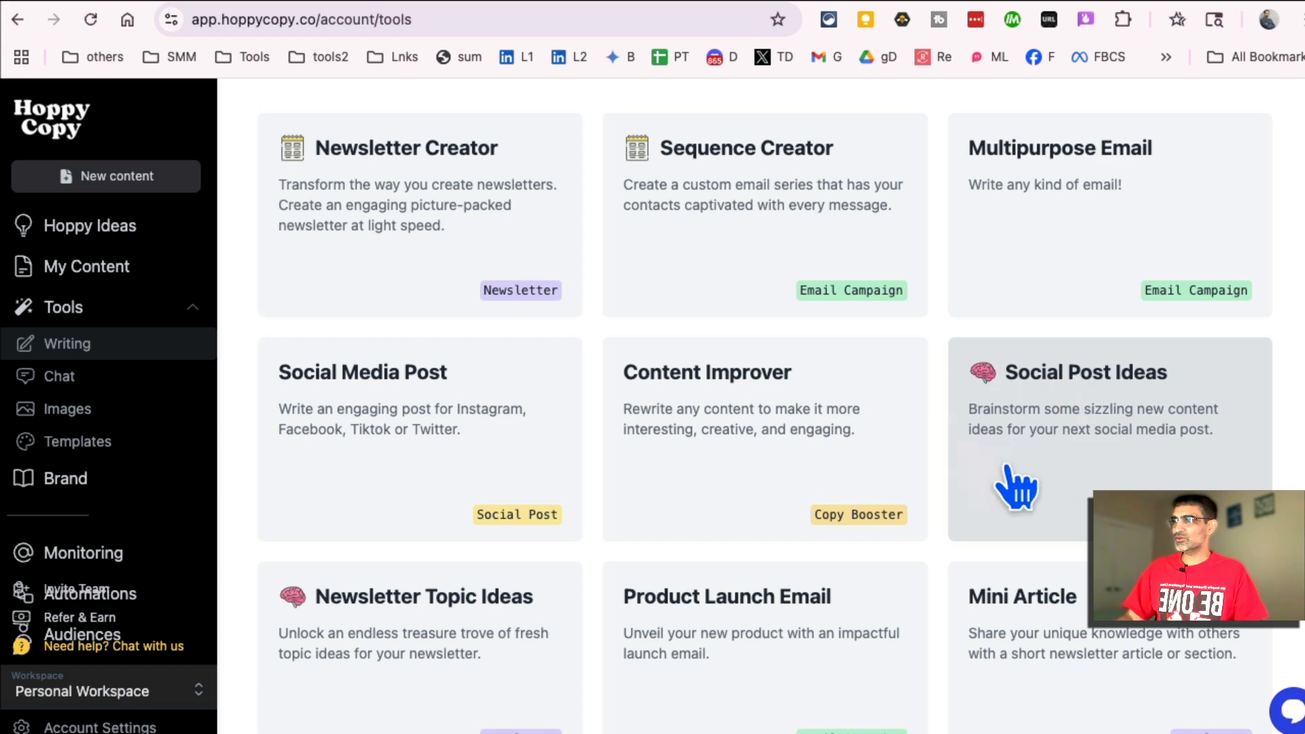
pyautogui.scroll(-5, 1078, 457)
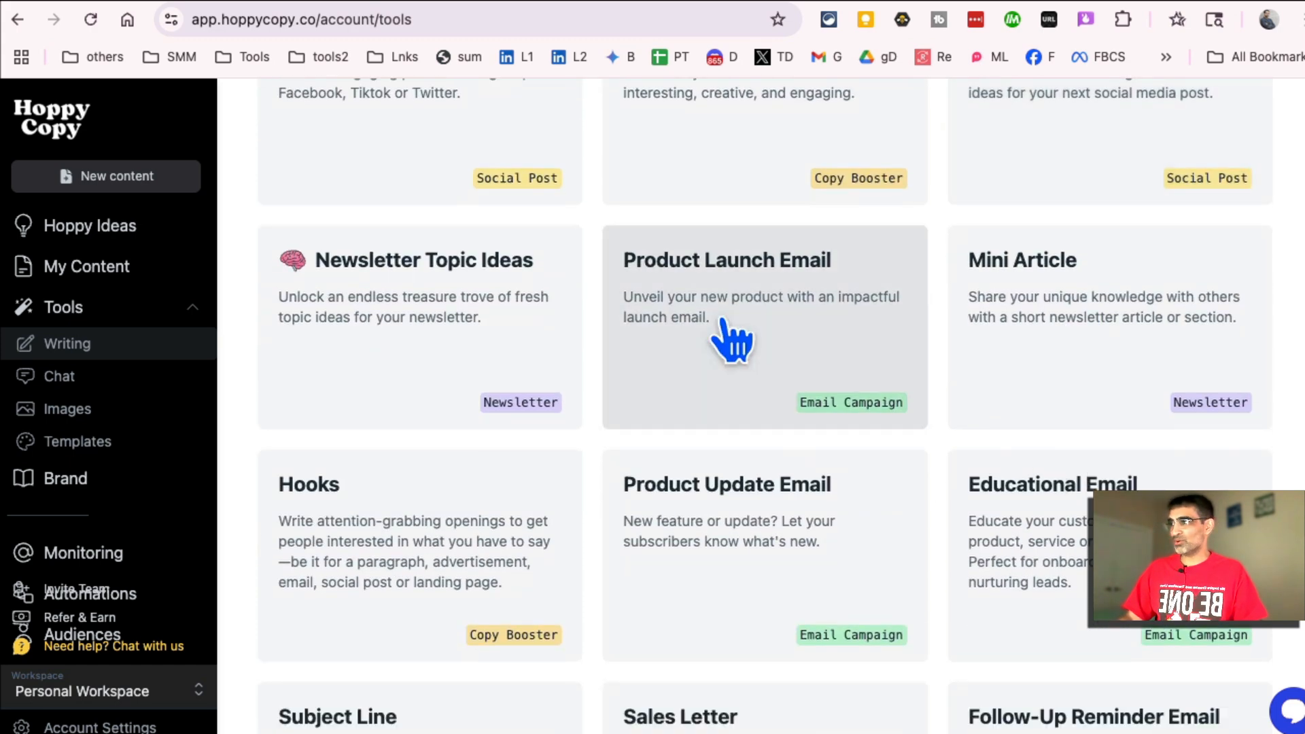
pyautogui.scroll(-4, 1151, 341)
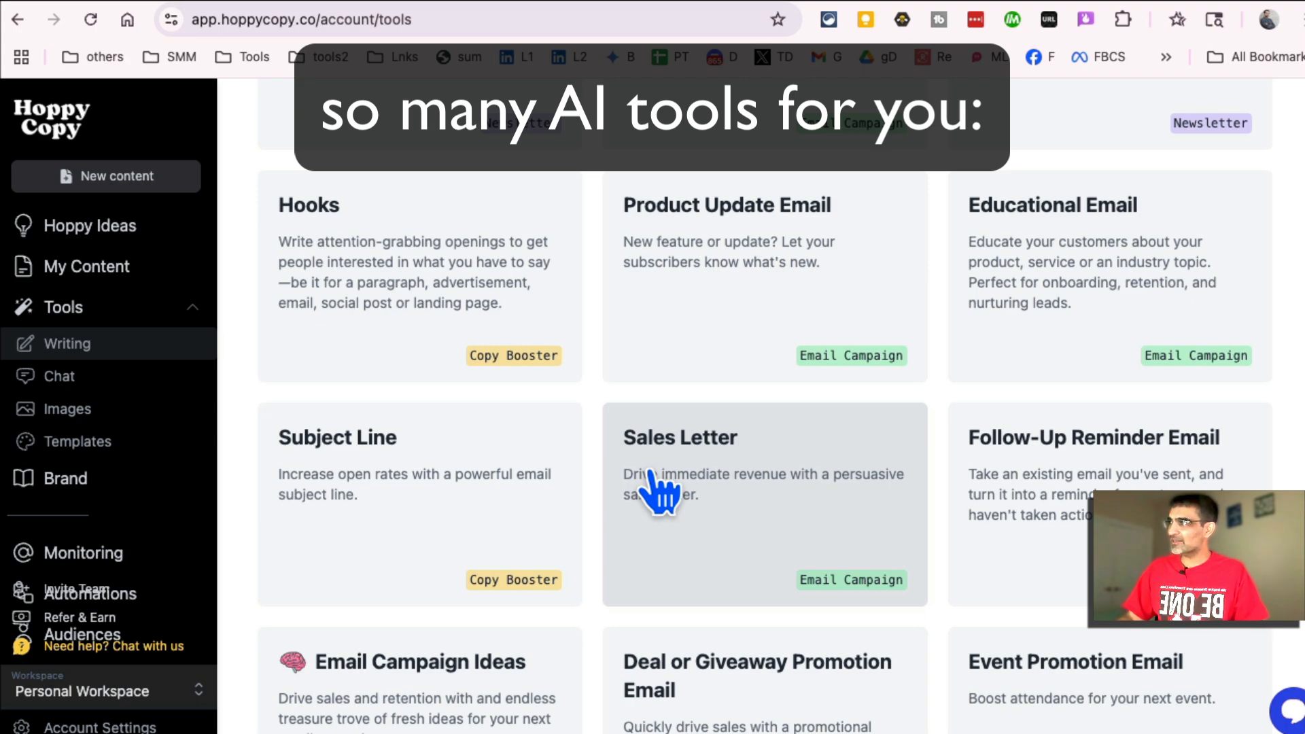
pyautogui.scroll(-10, 837, 415)
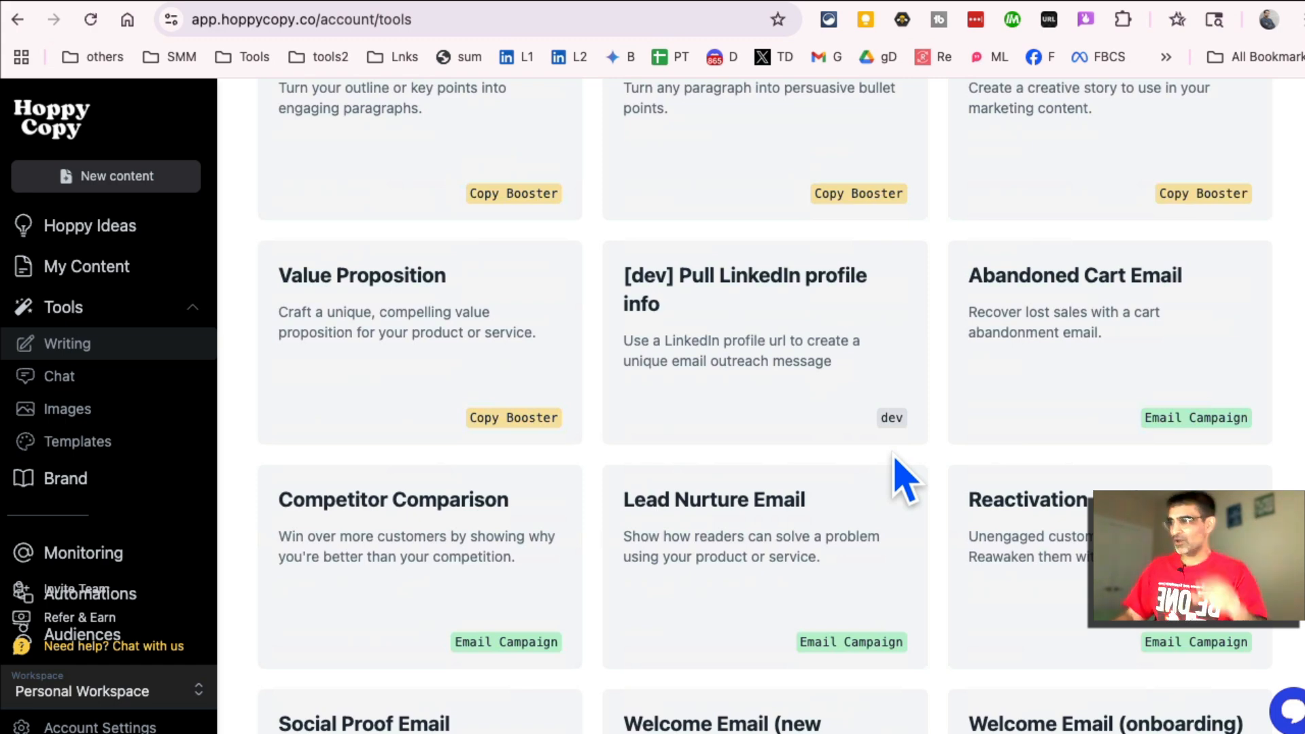
pyautogui.scroll(15, 897, 469)
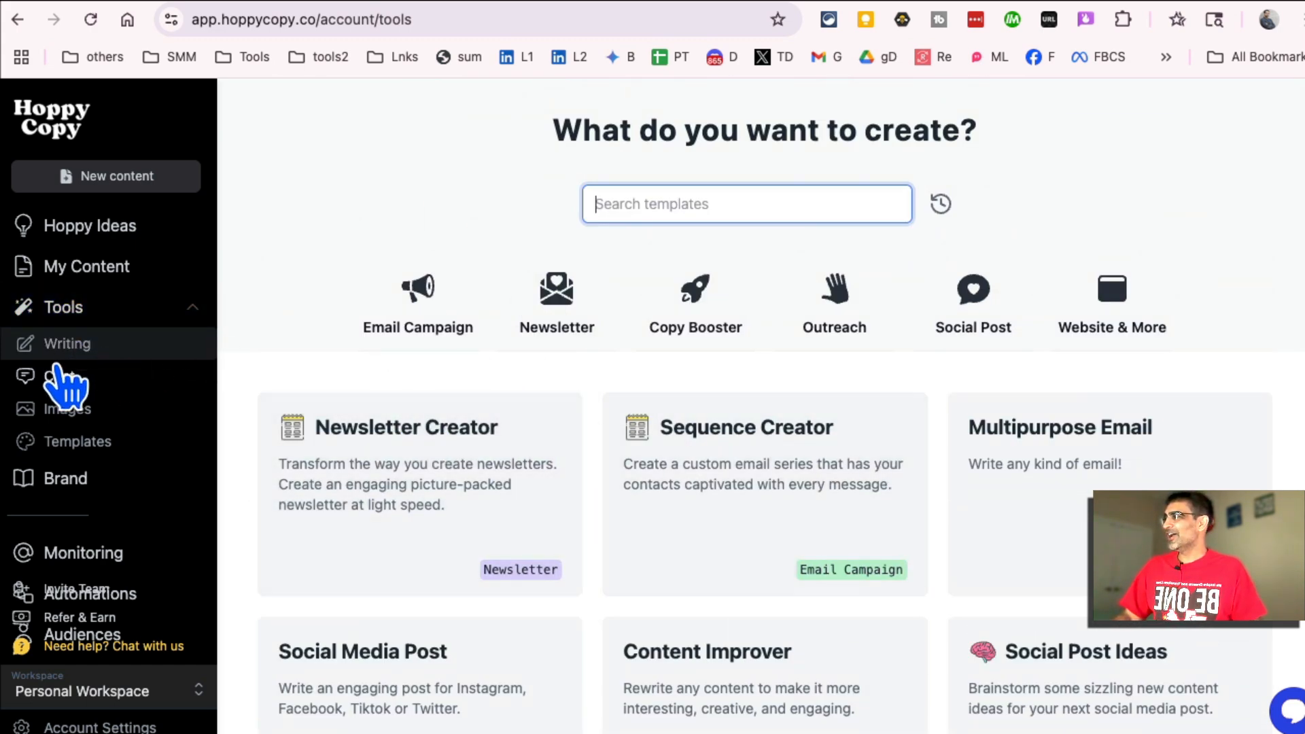
# Step: Open the Newsletter Creator, check the Single Story type and set the newsletter type back to Multi-Section
pyautogui.click(451, 476)
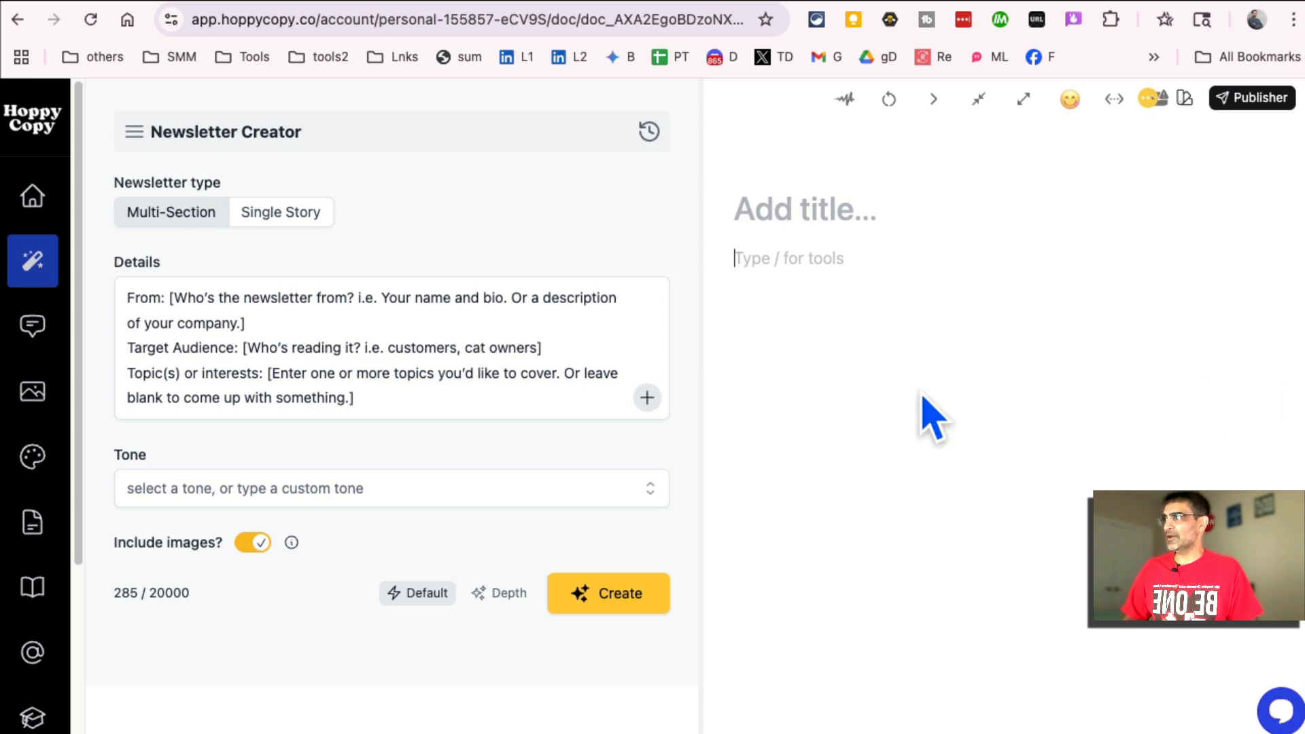
pyautogui.click(278, 216)
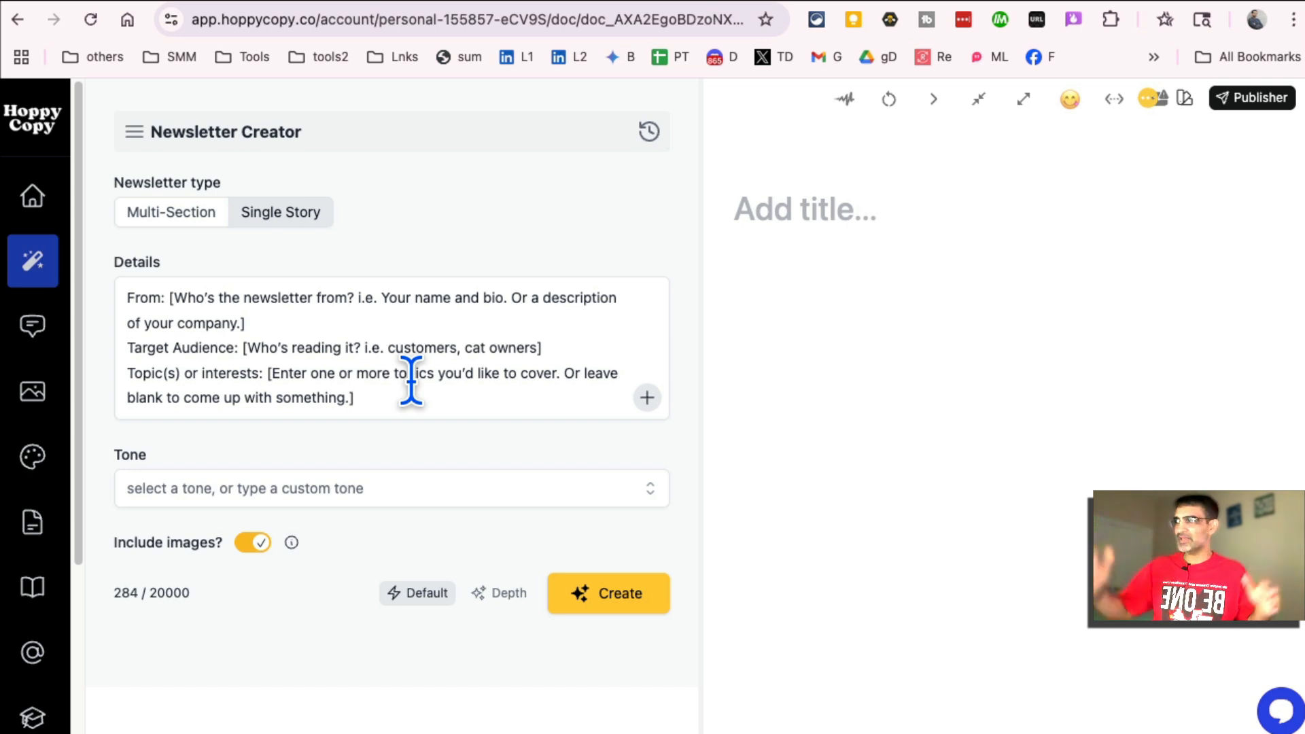
pyautogui.click(189, 213)
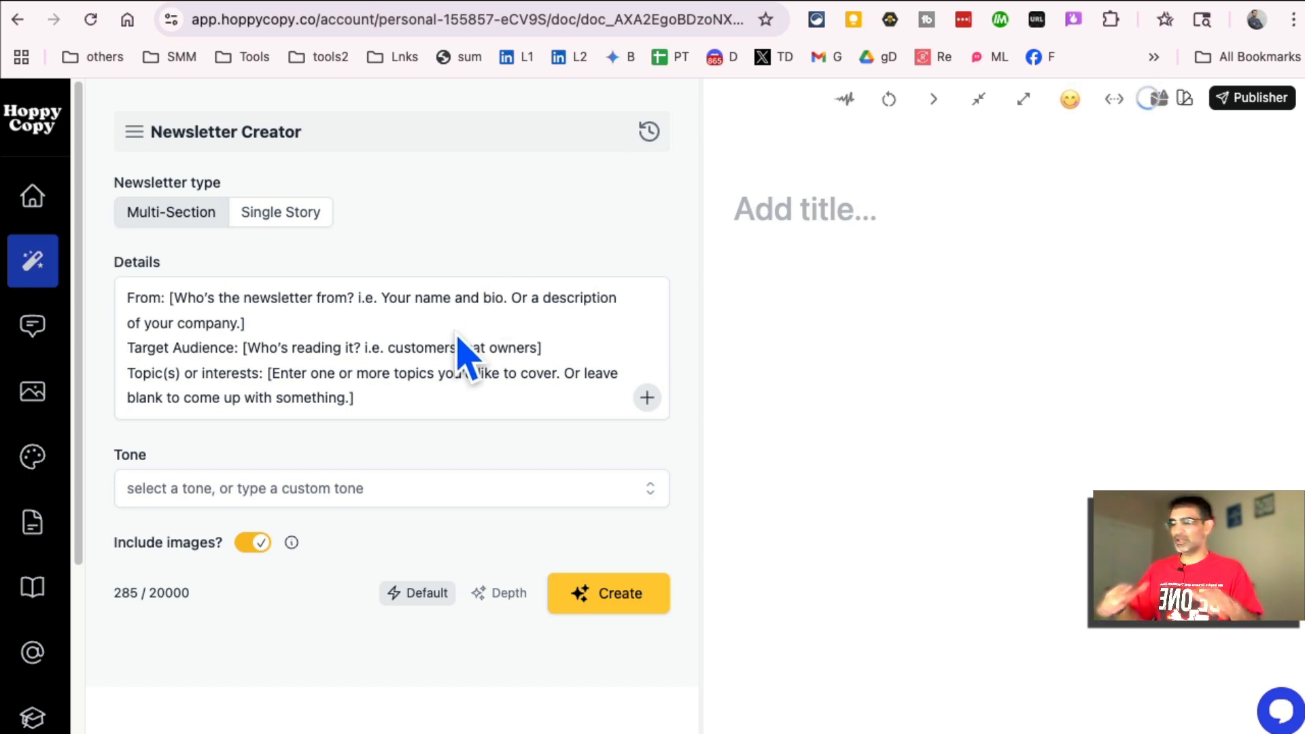
# Step: Fill in From with the sender's name and "ai marketing nerd", and Target Audience with "marketers who want to use Ai to be more productive"
pyautogui.click(388, 367)
pyautogui.moveTo(398, 409); pyautogui.dragTo(419, 331)
pyautogui.click(379, 370)
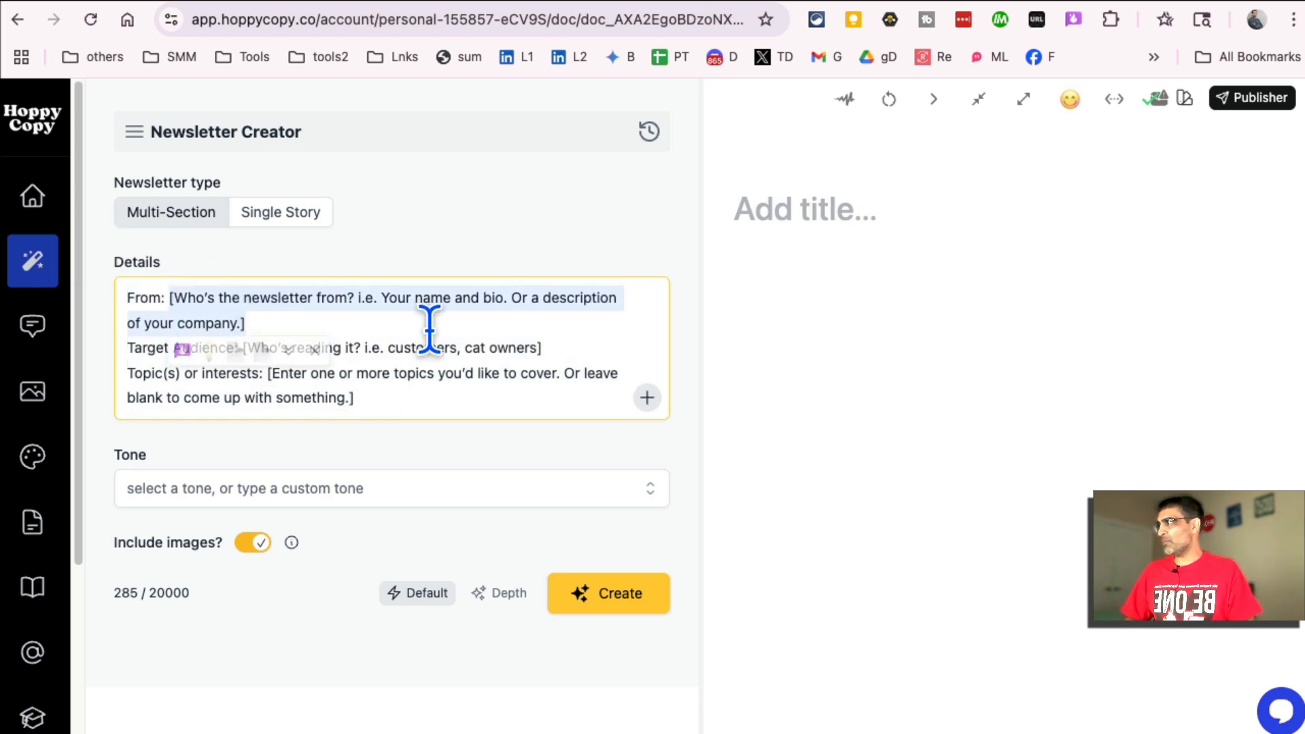
pyautogui.write('ali mirza, ai marketing nerd')
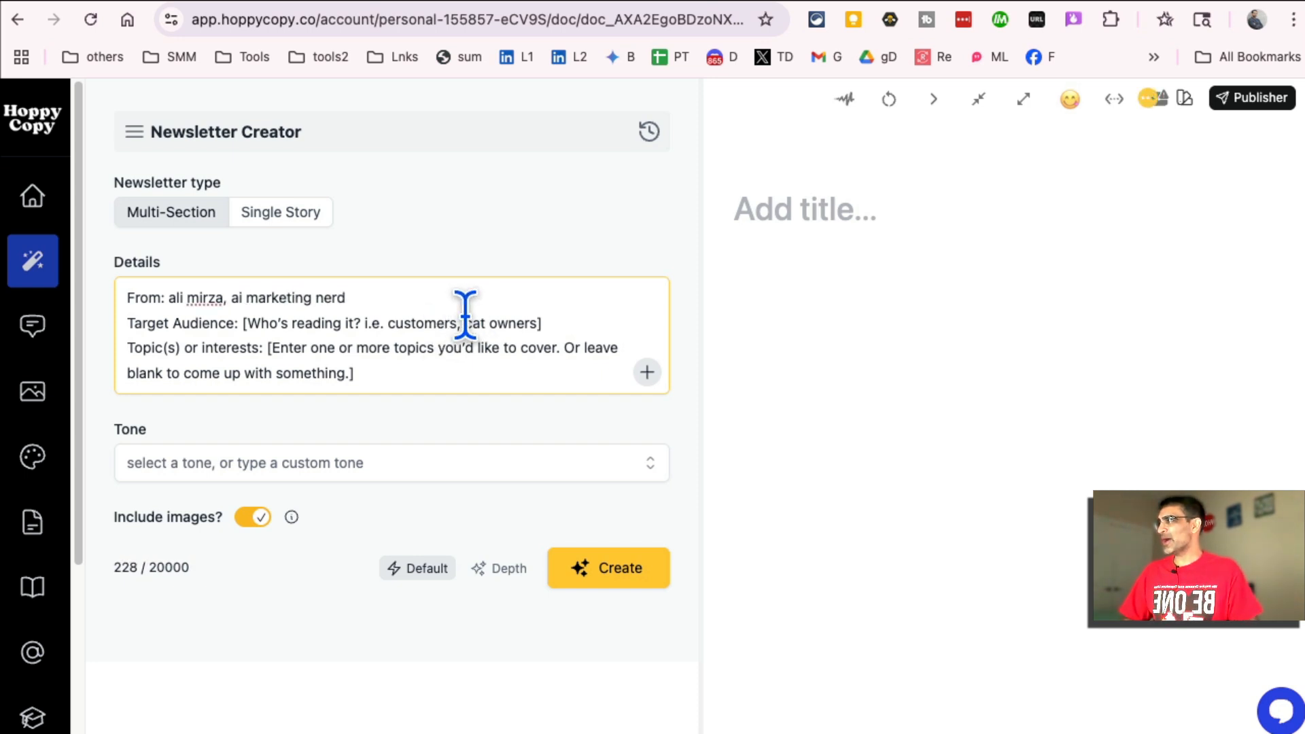
pyautogui.moveTo(243, 323); pyautogui.dragTo(603, 315)
pyautogui.write('marketers who want to use Ai to be more productive')
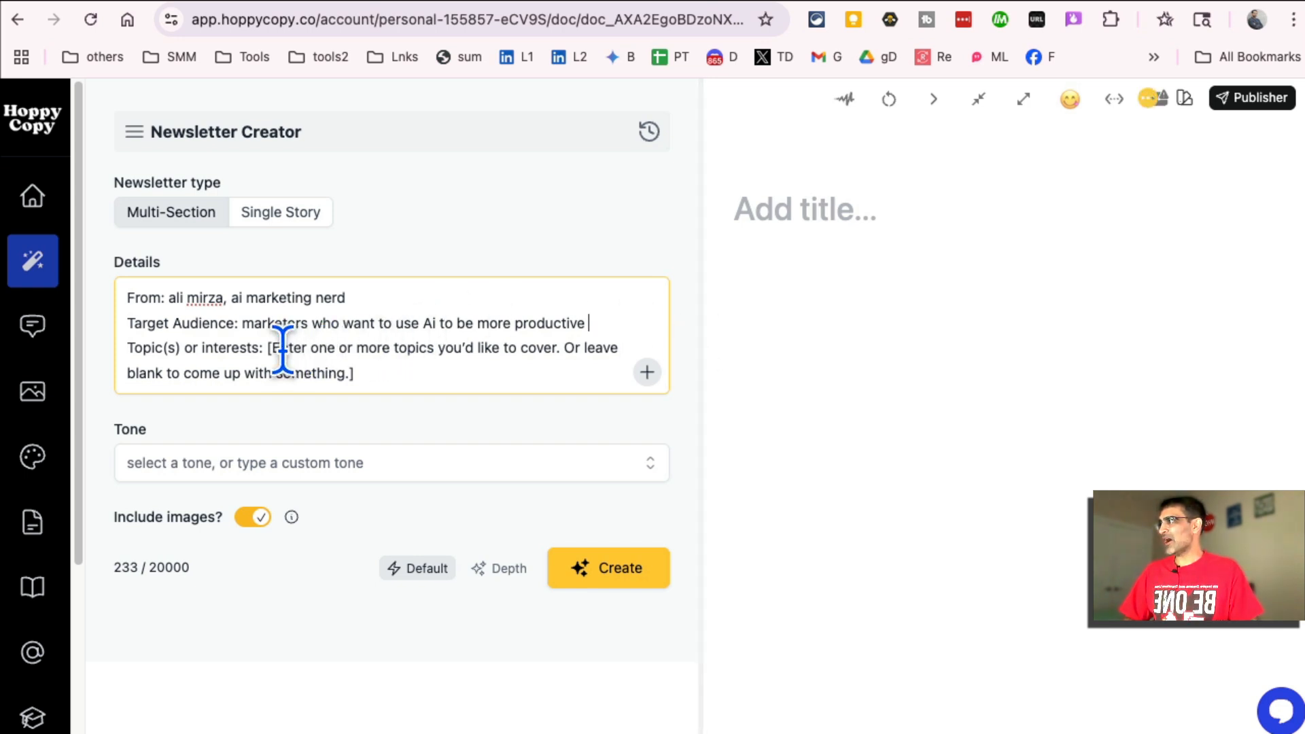
# Step: Replace the topics placeholder with "chatgpt, open ai, AI latest news and trending tools", and trim it to "AI latest news and trending tools"
pyautogui.moveTo(268, 351); pyautogui.dragTo(373, 381)
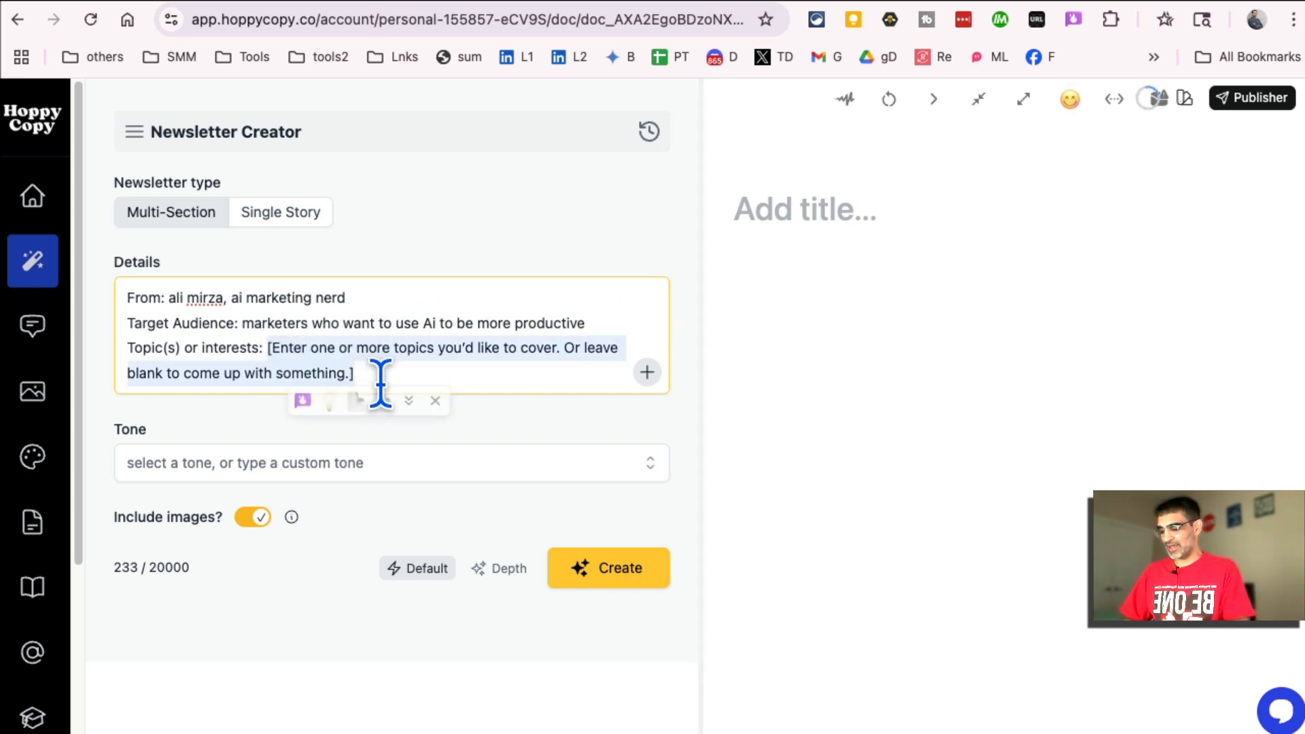
pyautogui.write('c')
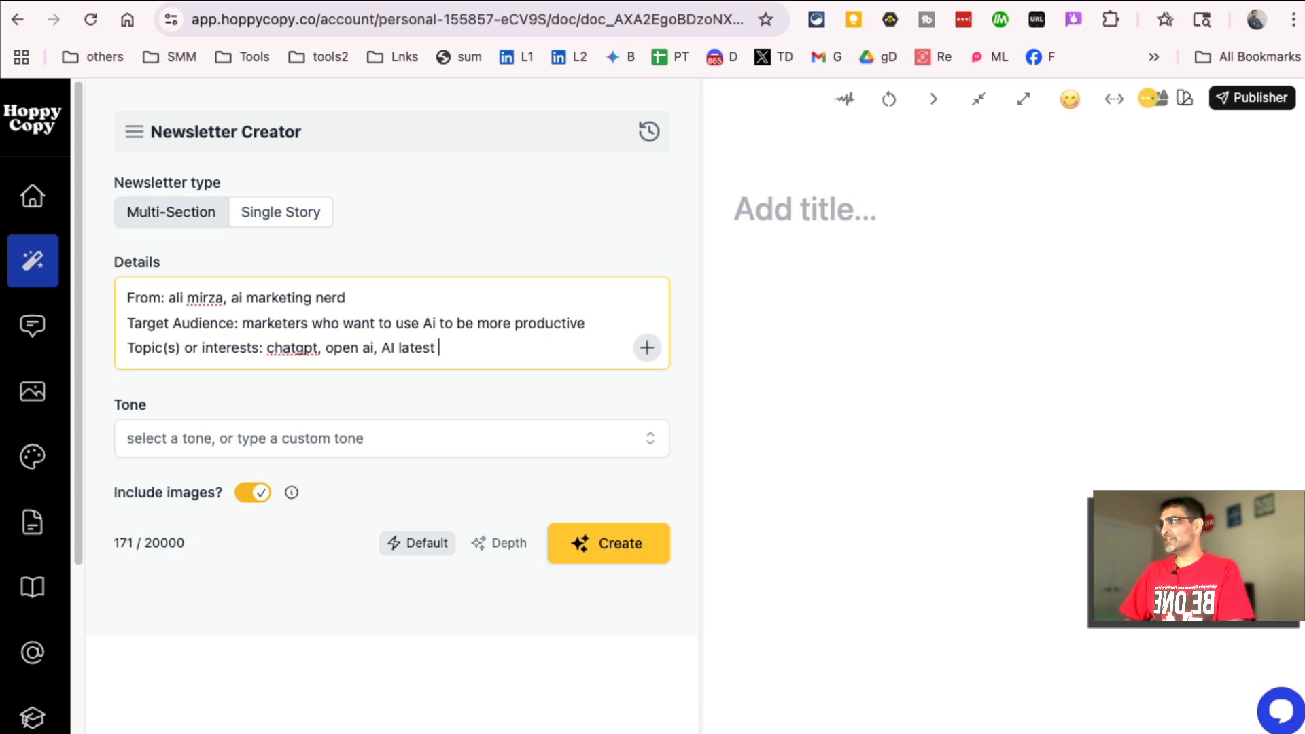
pyautogui.click(386, 347)
pyautogui.press('BackSpace')
pyautogui.press('BackSpace')
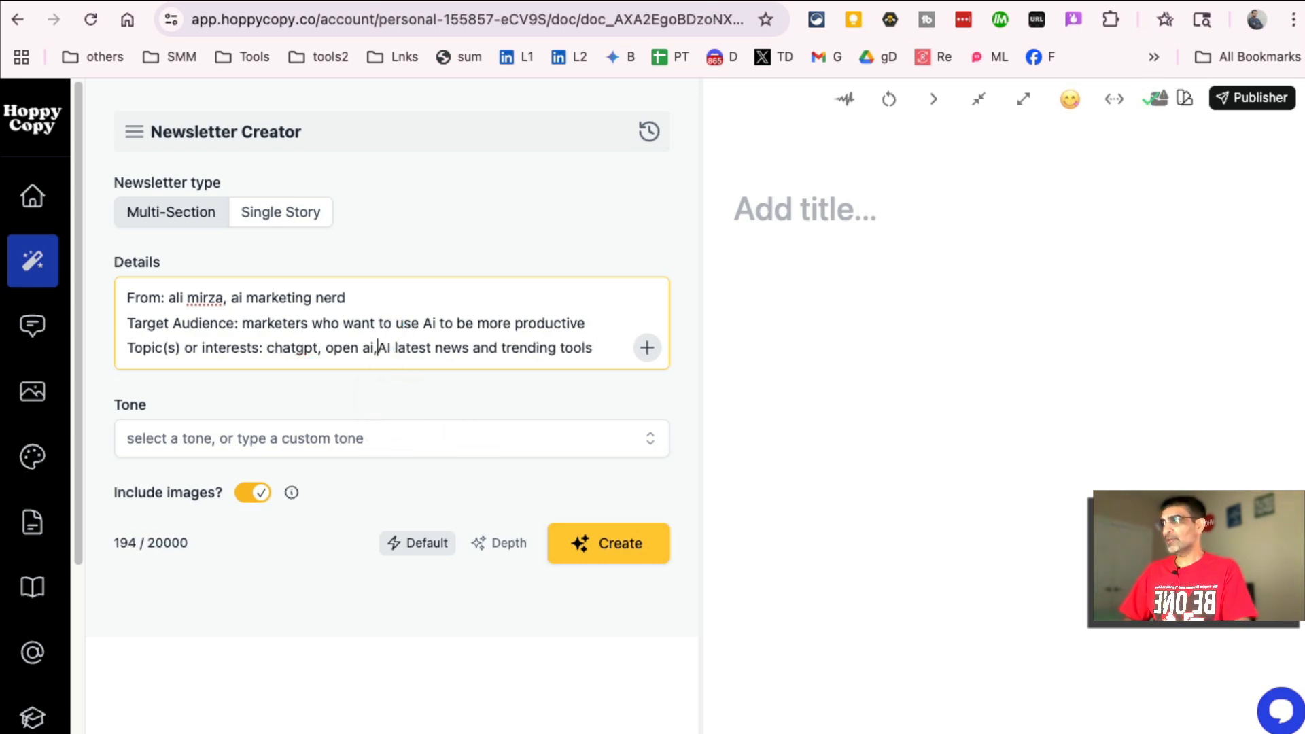
pyautogui.press('BackSpace')
pyautogui.press('BackSpace')
pyautogui.press('BackSpace')
pyautogui.press('BackSpace')
pyautogui.press('BackSpace')
pyautogui.press('BackSpace')
pyautogui.press('BackSpace')
pyautogui.press('BackSpace')
pyautogui.press('BackSpace')
pyautogui.press('BackSpace')
pyautogui.press('BackSpace')
pyautogui.press('BackSpace')
pyautogui.press('BackSpace')
pyautogui.press('BackSpace')
pyautogui.press('BackSpace')
pyautogui.press('BackSpace')
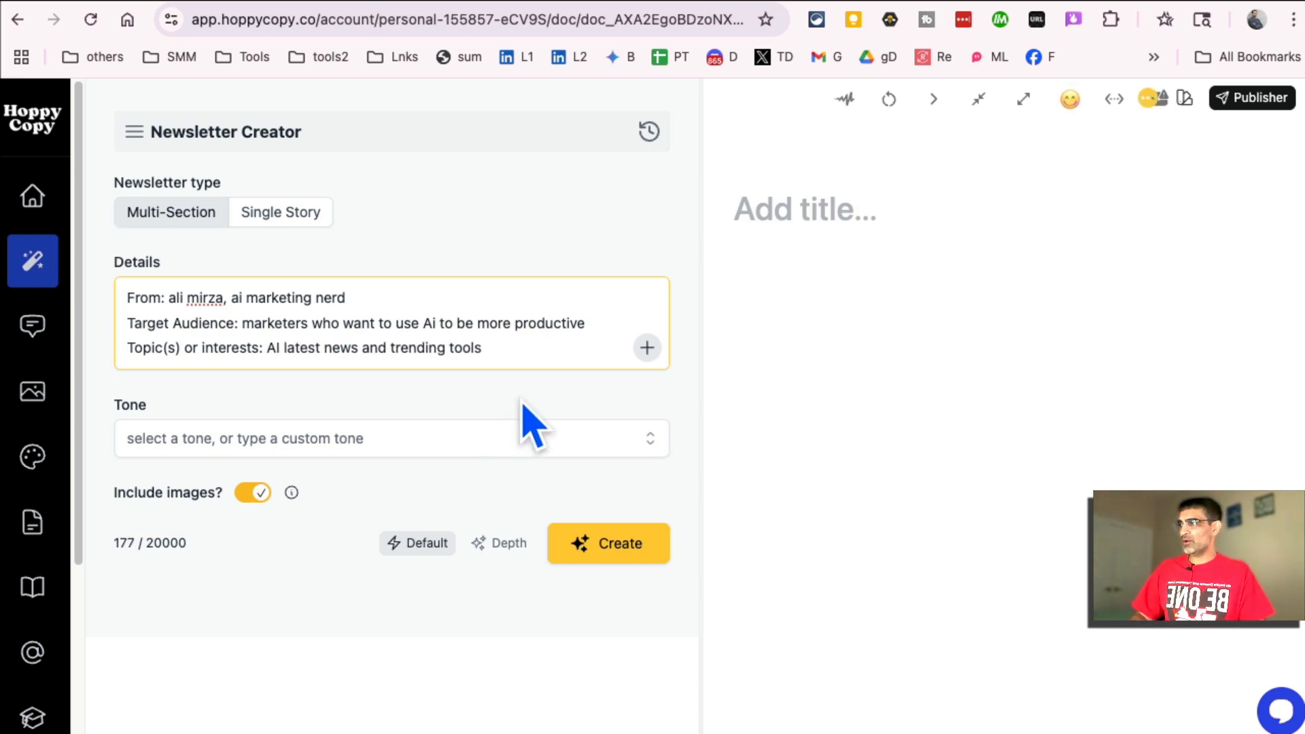
# Step: Set the newsletter's tone to Consultant and generate its section outline with images included
pyautogui.click(364, 440)
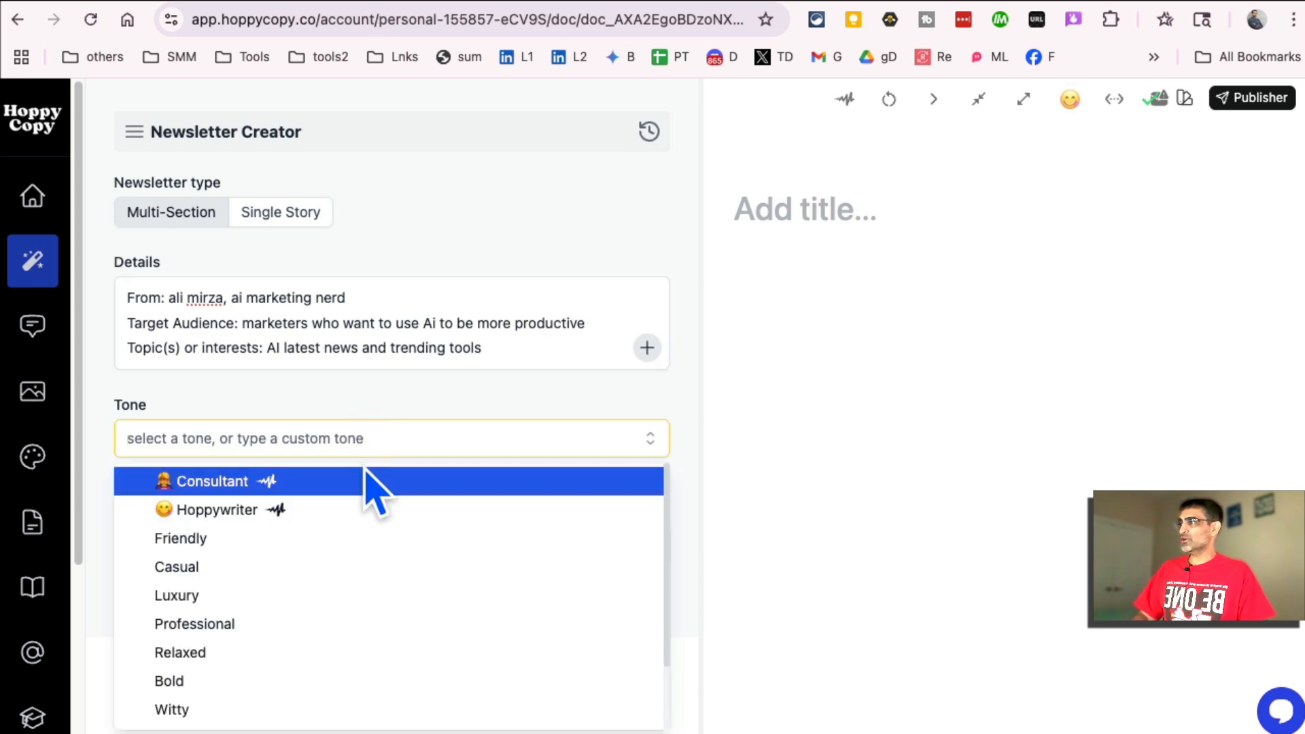
pyautogui.click(338, 482)
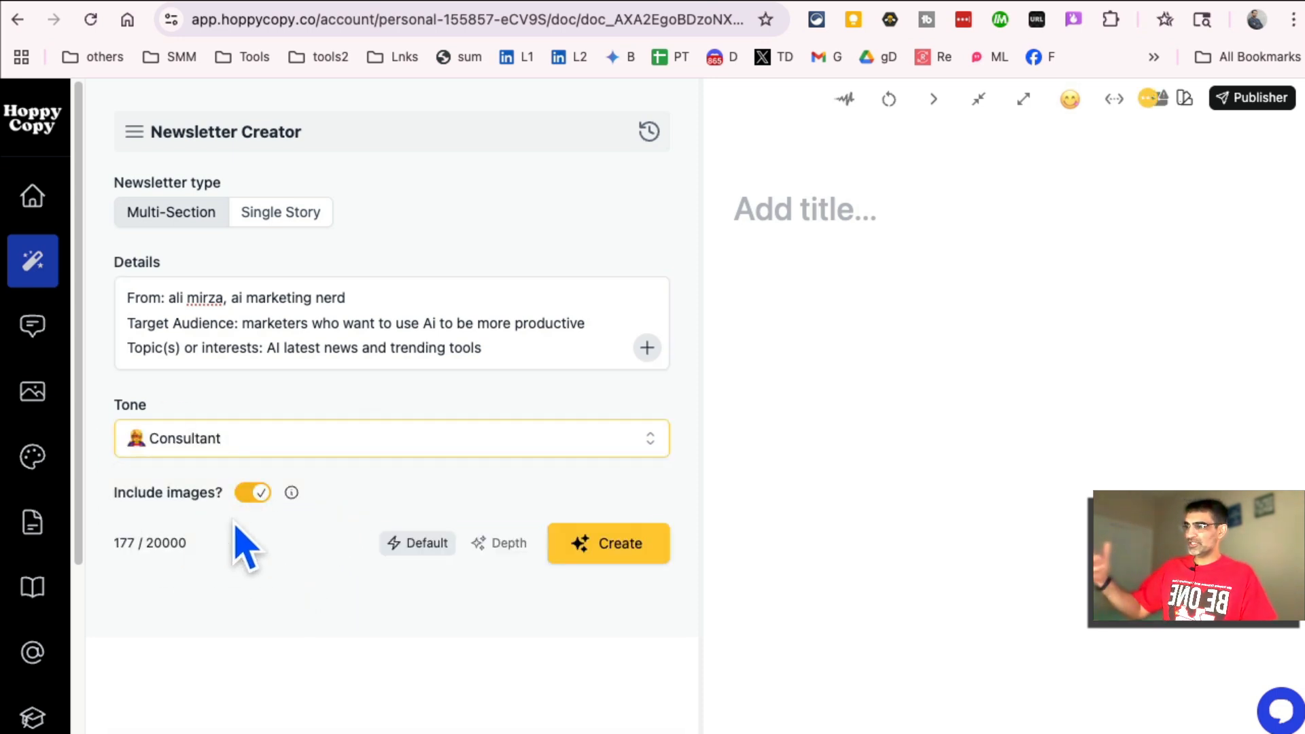
pyautogui.click(616, 552)
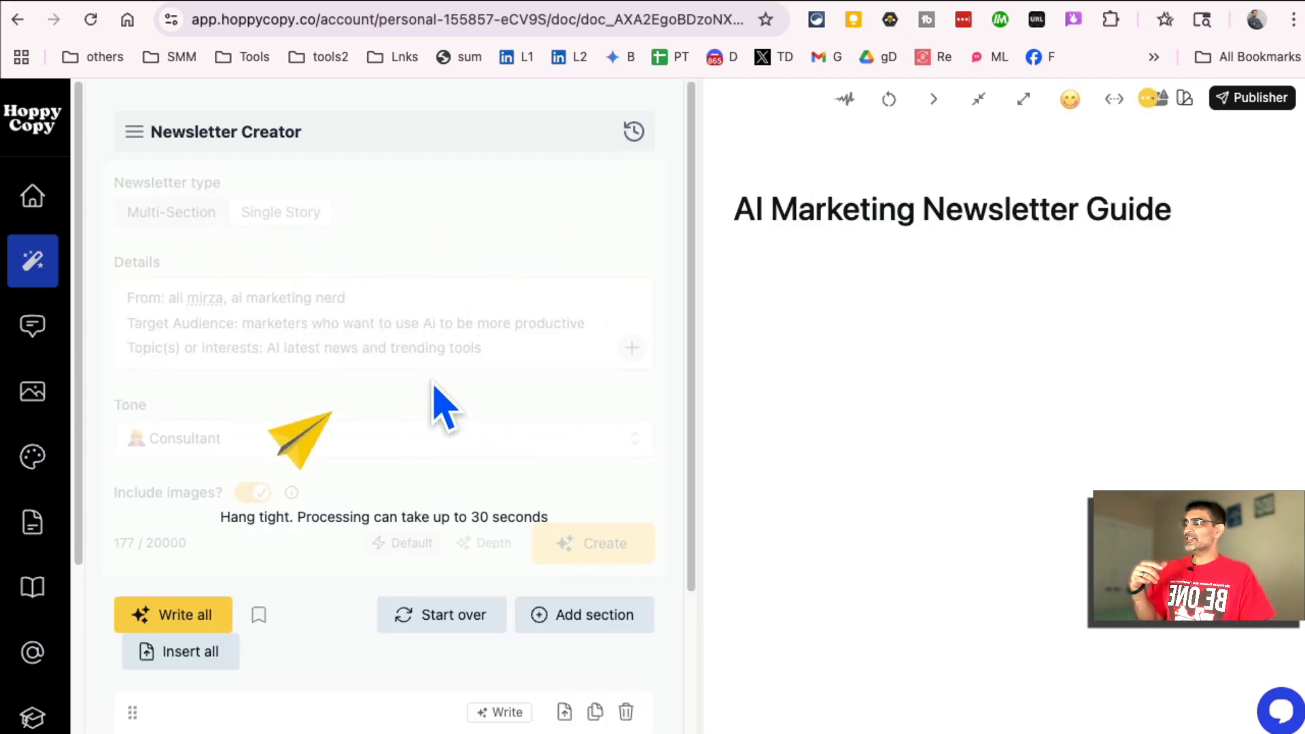
# Step: Review every section of the generated newsletter outline and its bullet prompts, and return to the first section
pyautogui.scroll(-6, 435, 401)
pyautogui.scroll(-18, 435, 401)
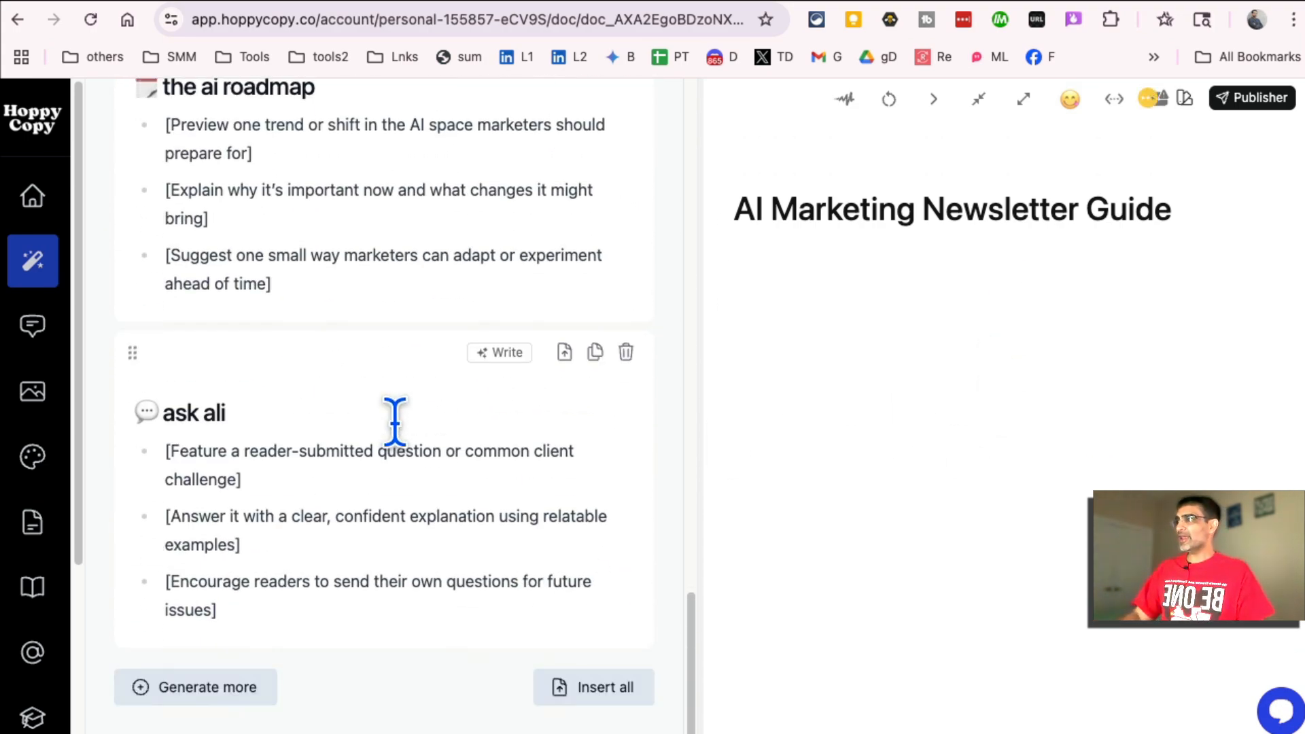
pyautogui.scroll(20, 393, 422)
pyautogui.scroll(-4, 393, 422)
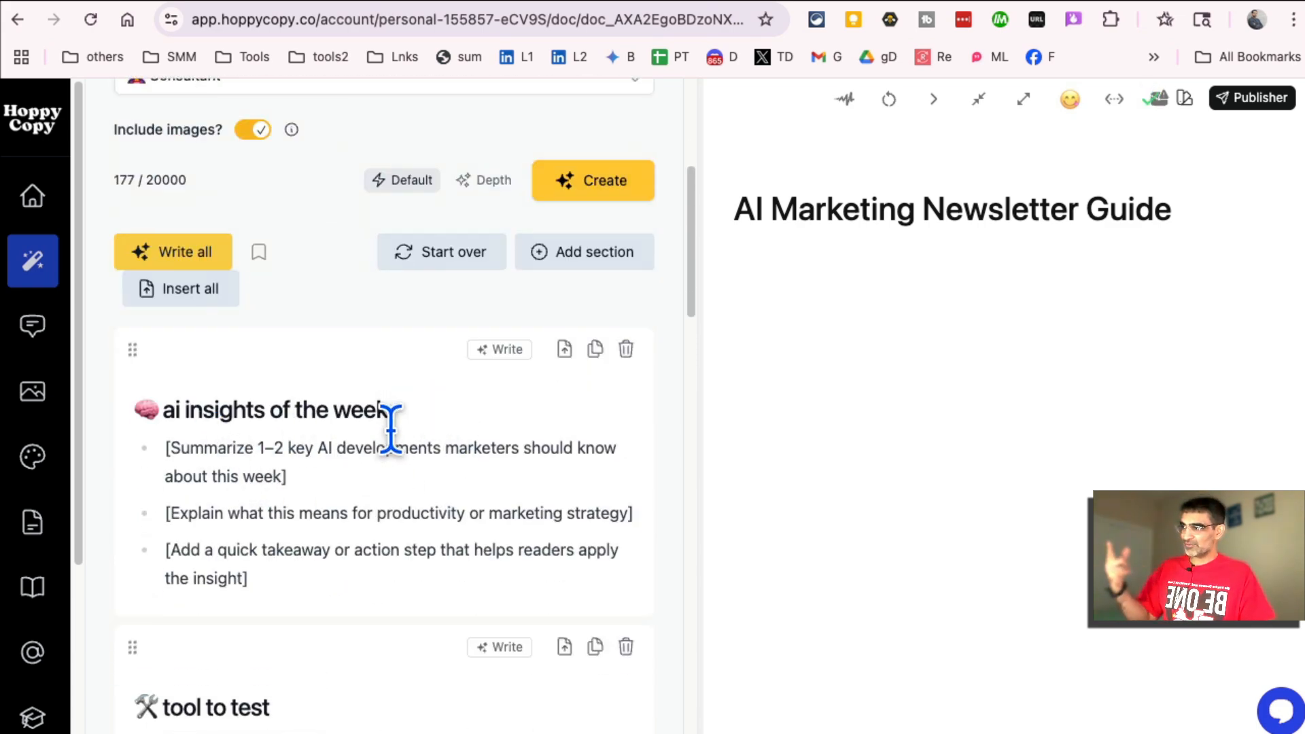
pyautogui.scroll(-7, 395, 431)
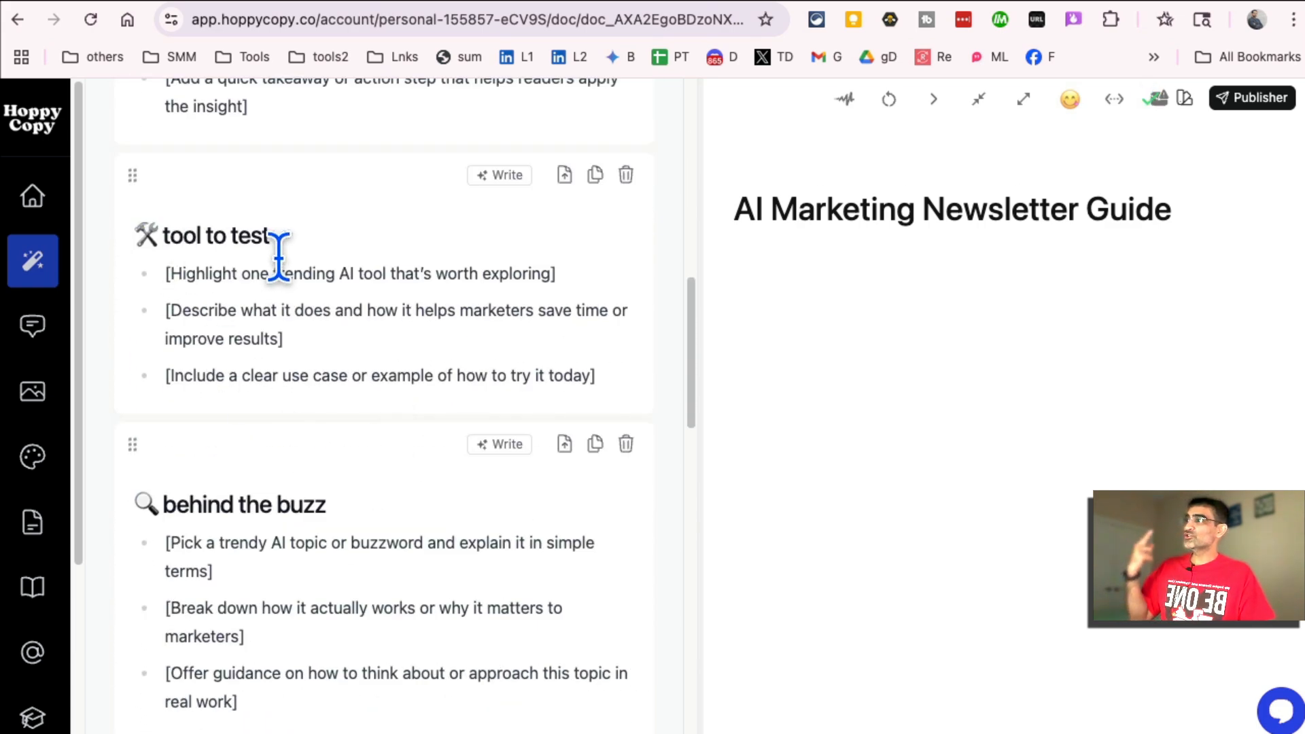
pyautogui.scroll(-2, 394, 374)
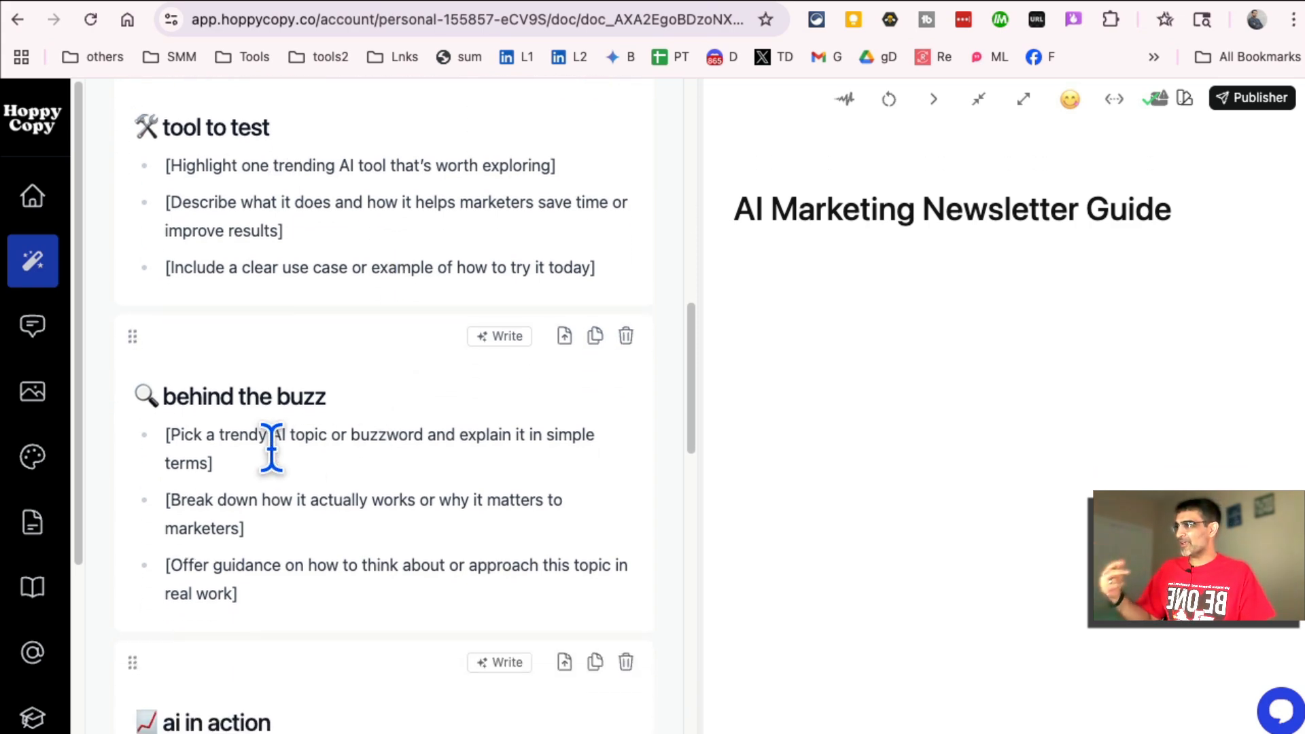
pyautogui.scroll(-5, 510, 385)
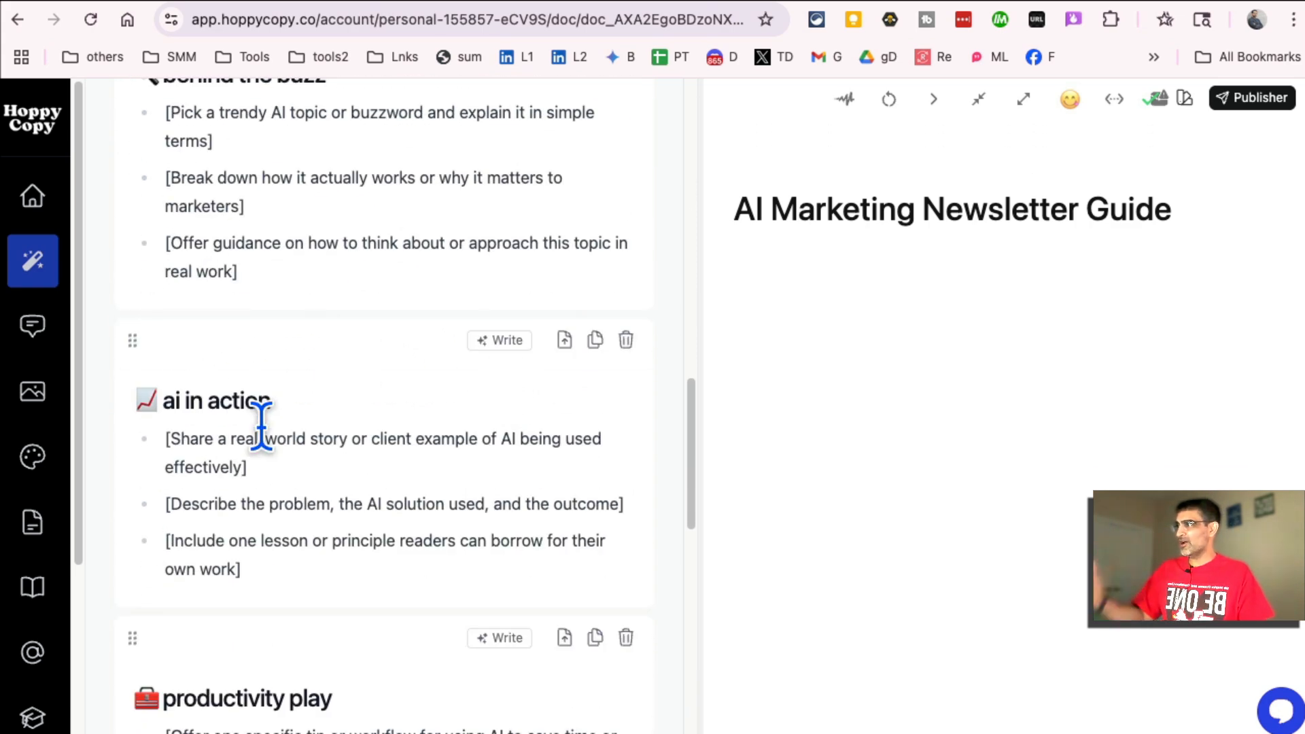
pyautogui.scroll(-5, 455, 461)
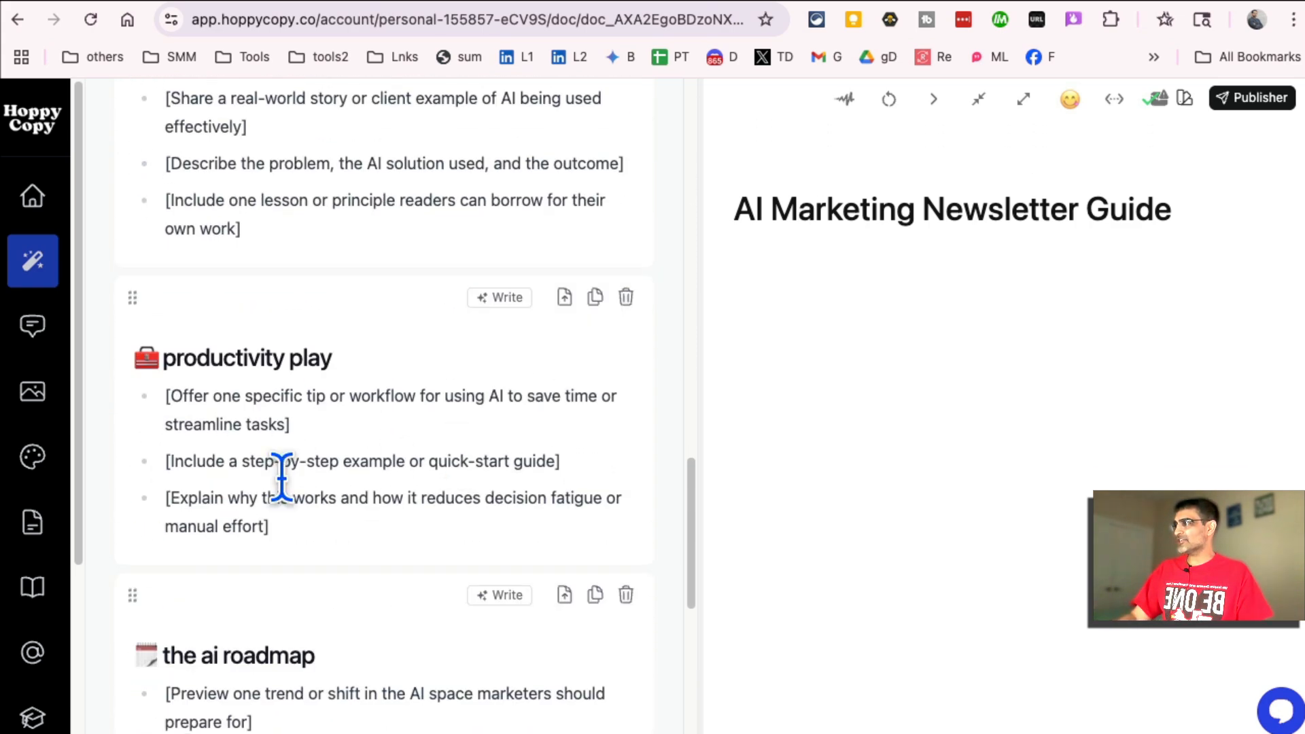
pyautogui.scroll(-5, 448, 504)
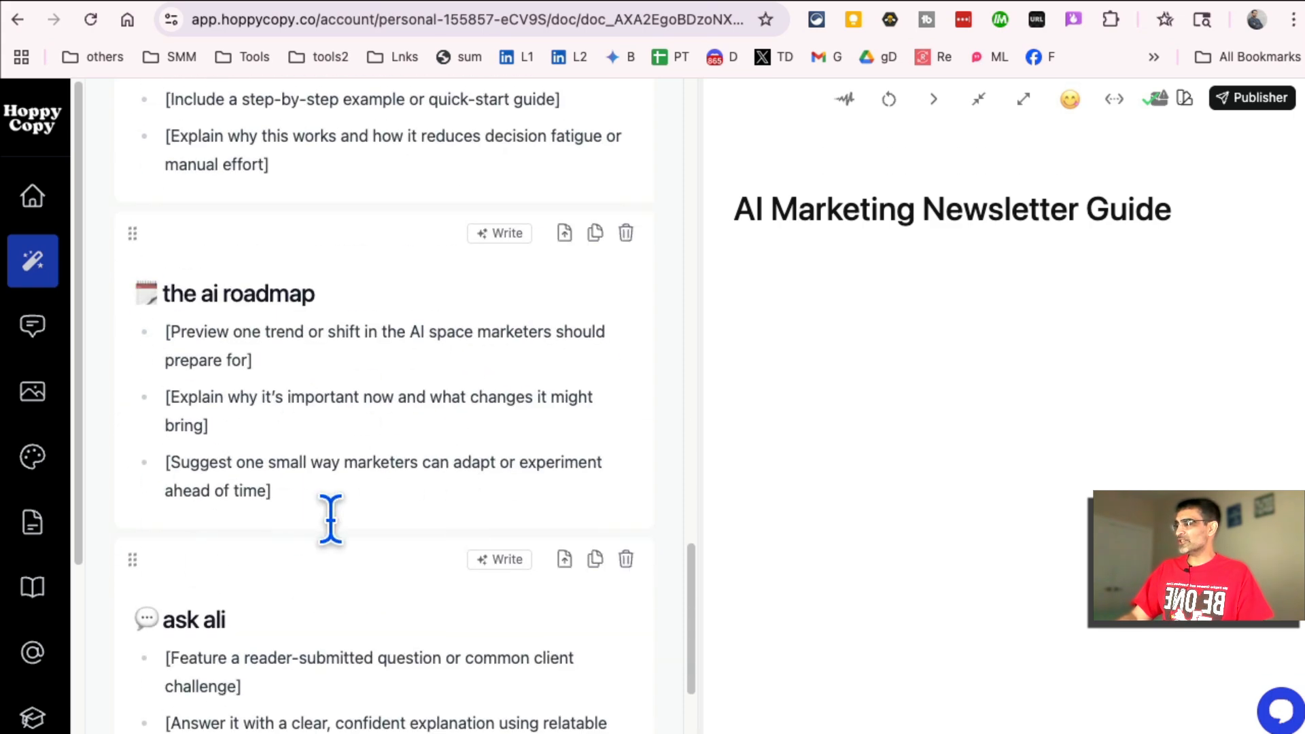
pyautogui.scroll(-3, 330, 519)
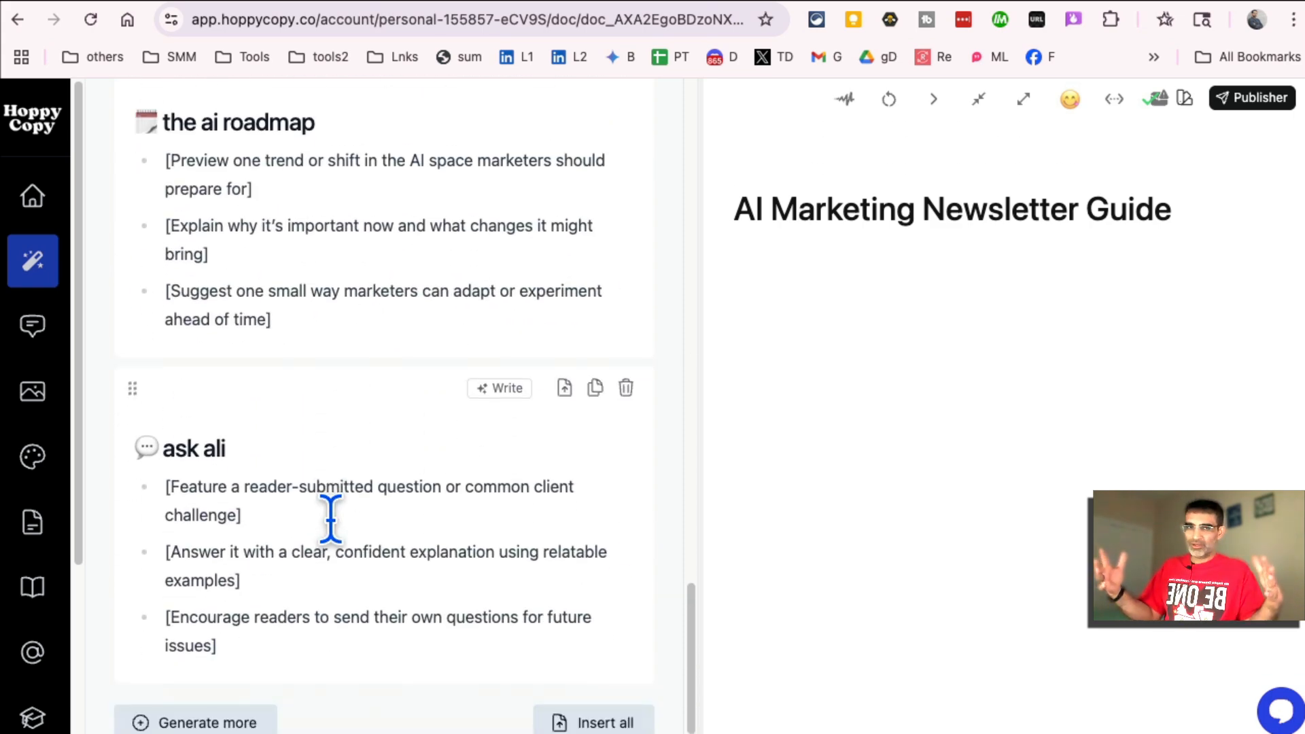
pyautogui.scroll(20, 330, 519)
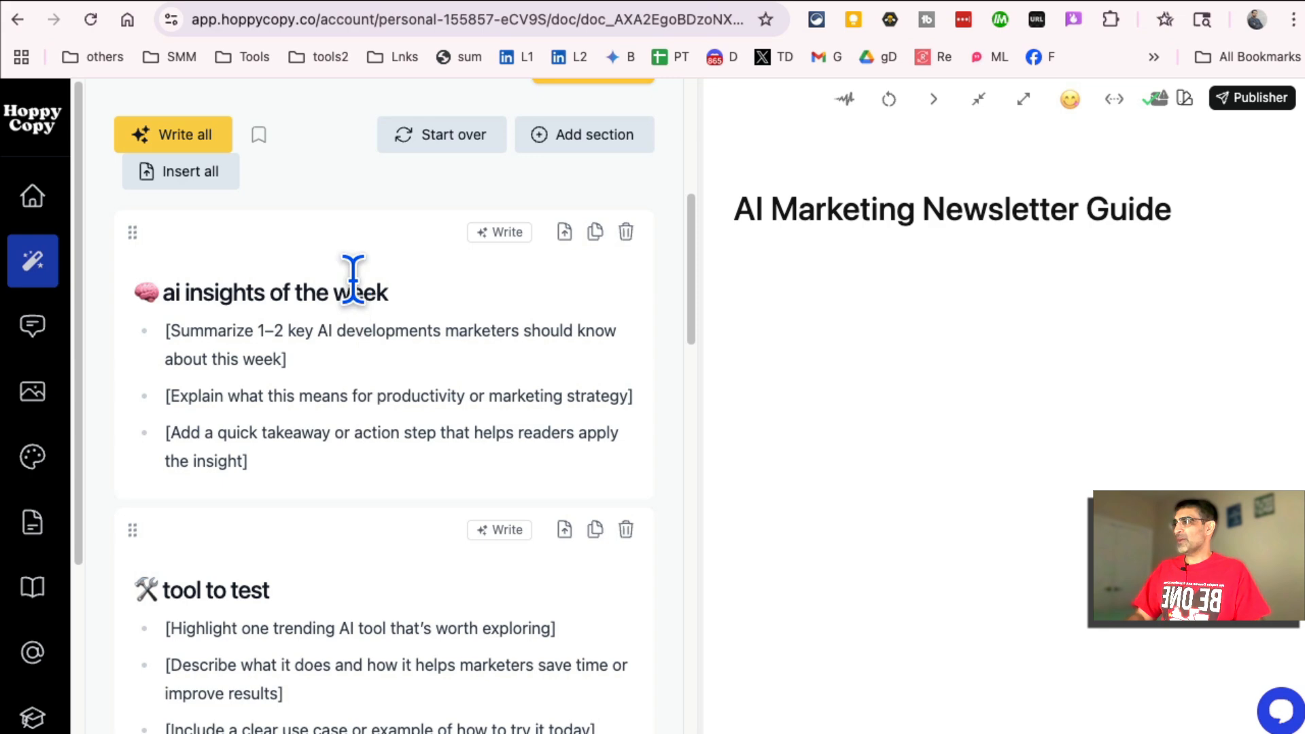
# Step: Generate the copy for the "ai insights of the week" section and insert it into the newsletter document
pyautogui.click(495, 234)
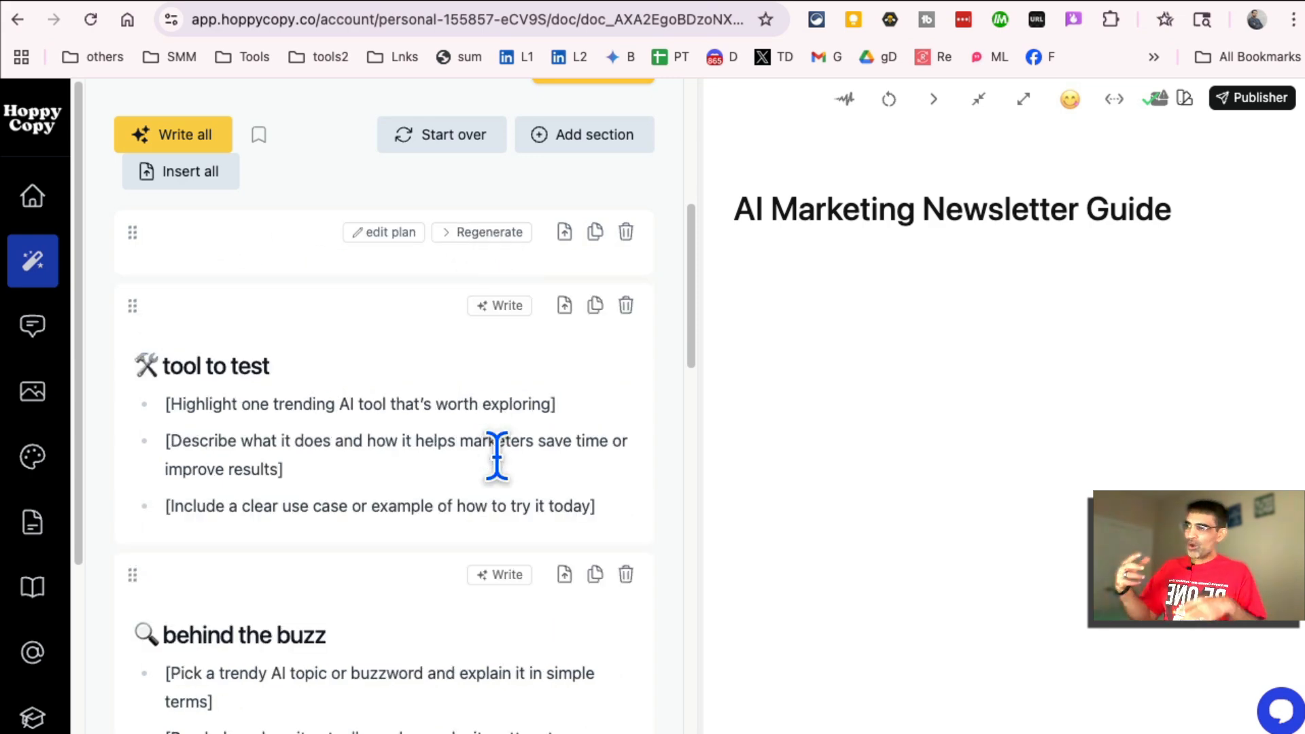
pyautogui.scroll(-2, 340, 456)
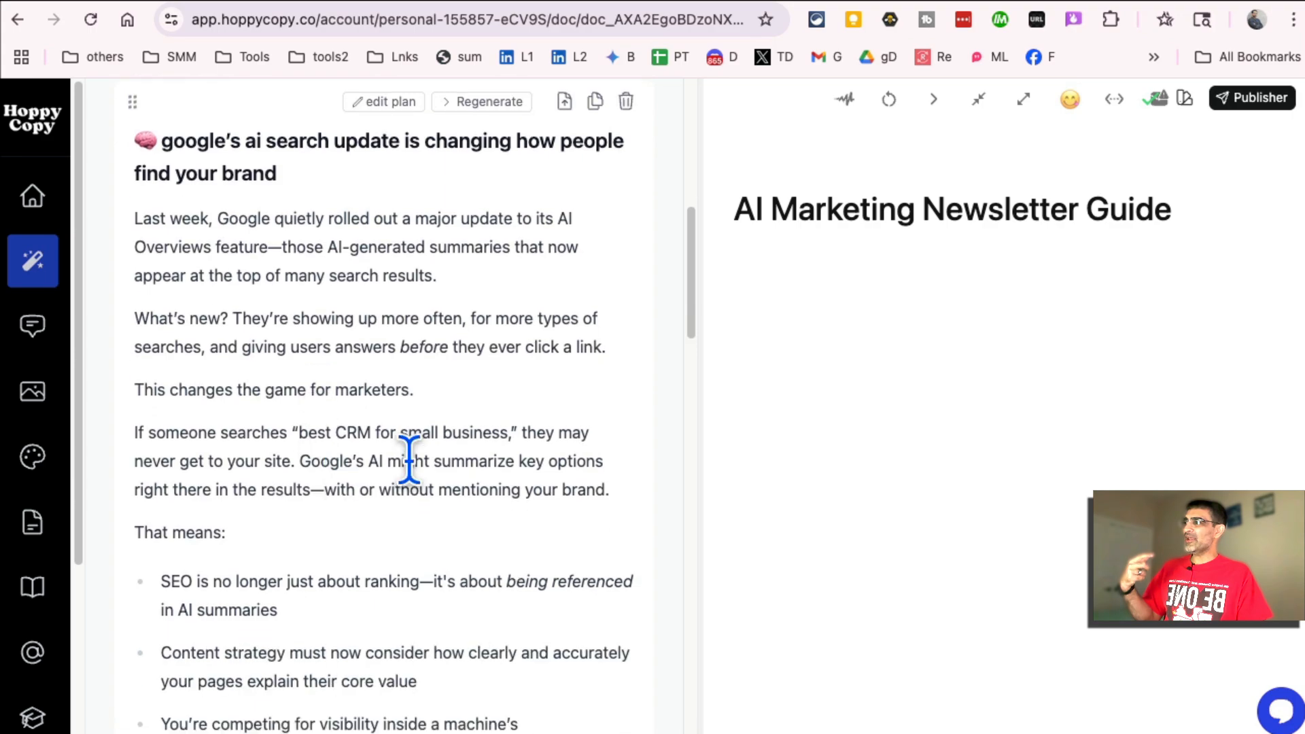
pyautogui.scroll(-5, 411, 462)
pyautogui.scroll(-5, 413, 466)
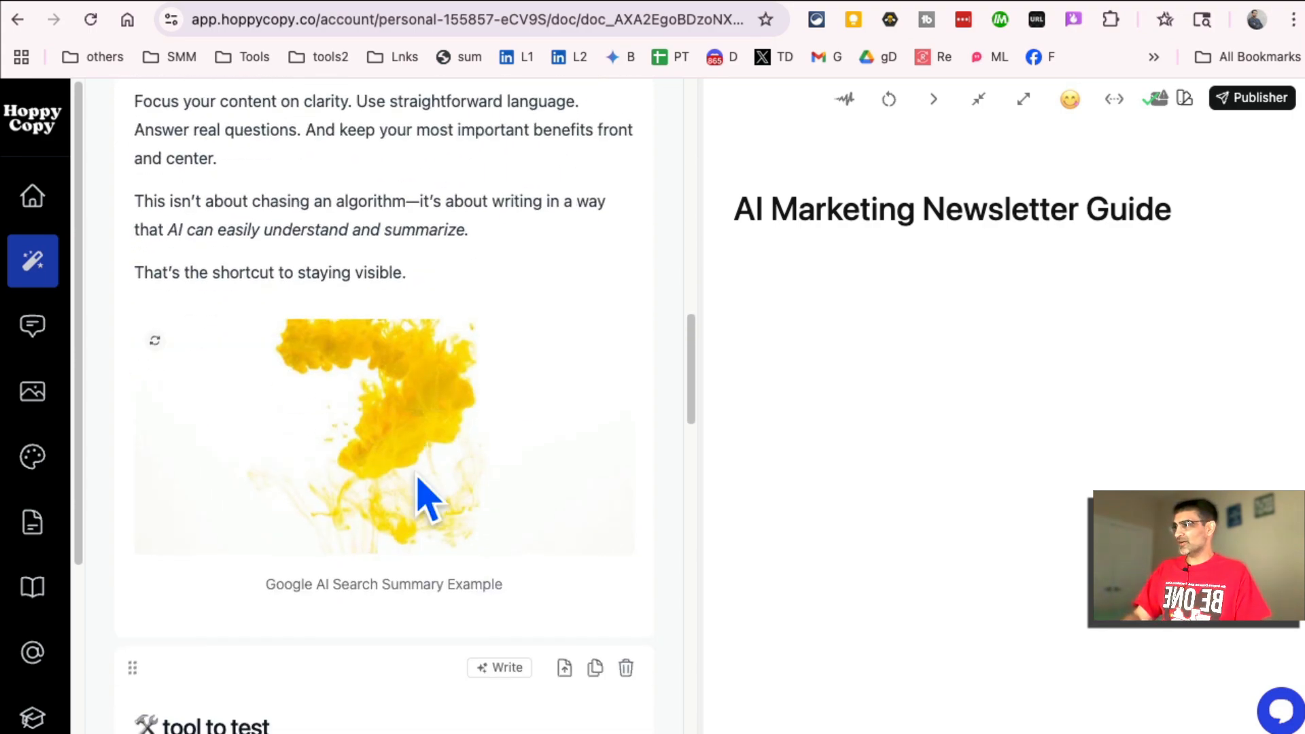
pyautogui.scroll(-1, 427, 500)
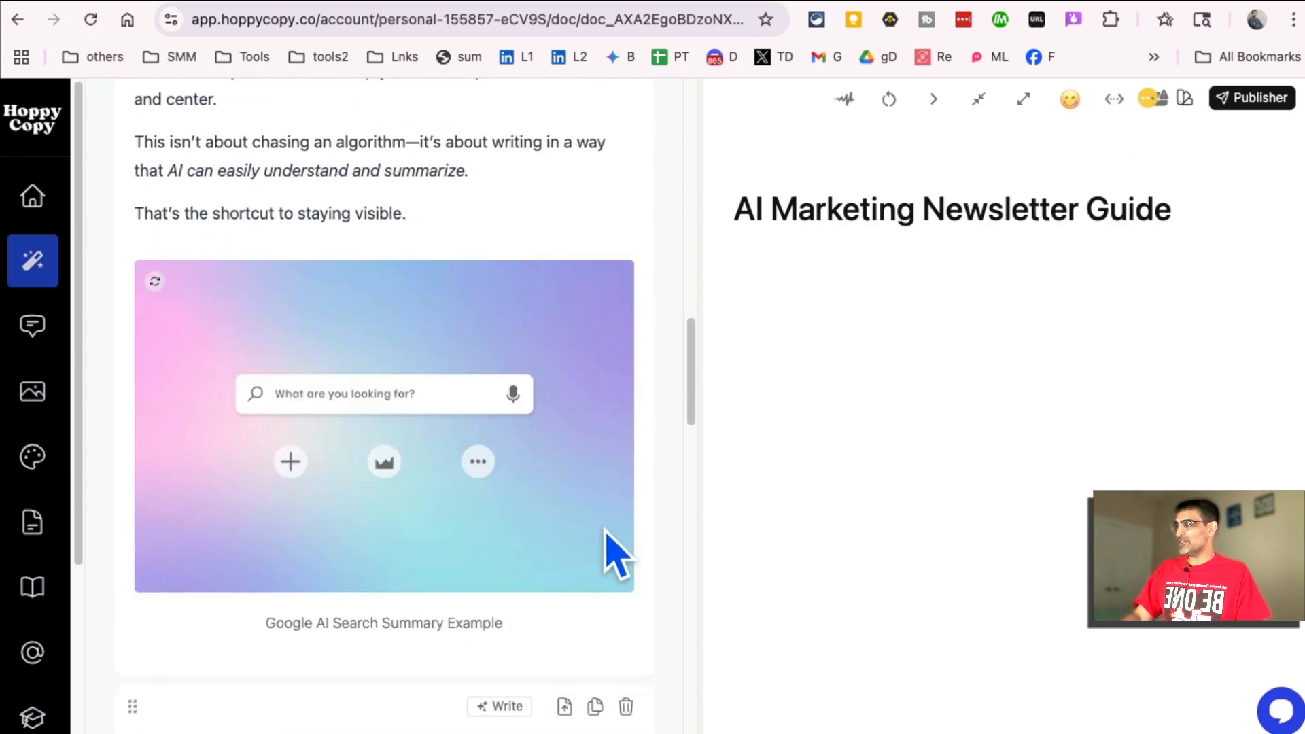
pyautogui.scroll(10, 615, 554)
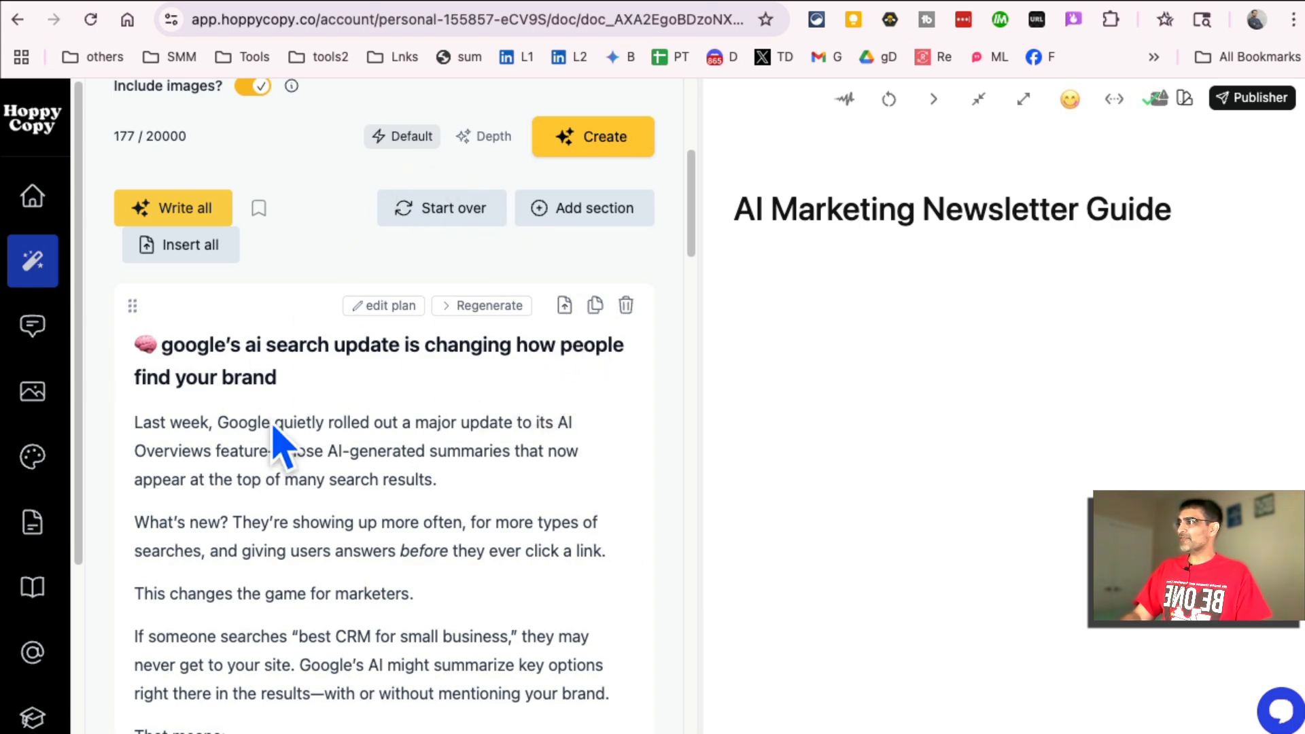
pyautogui.click(565, 305)
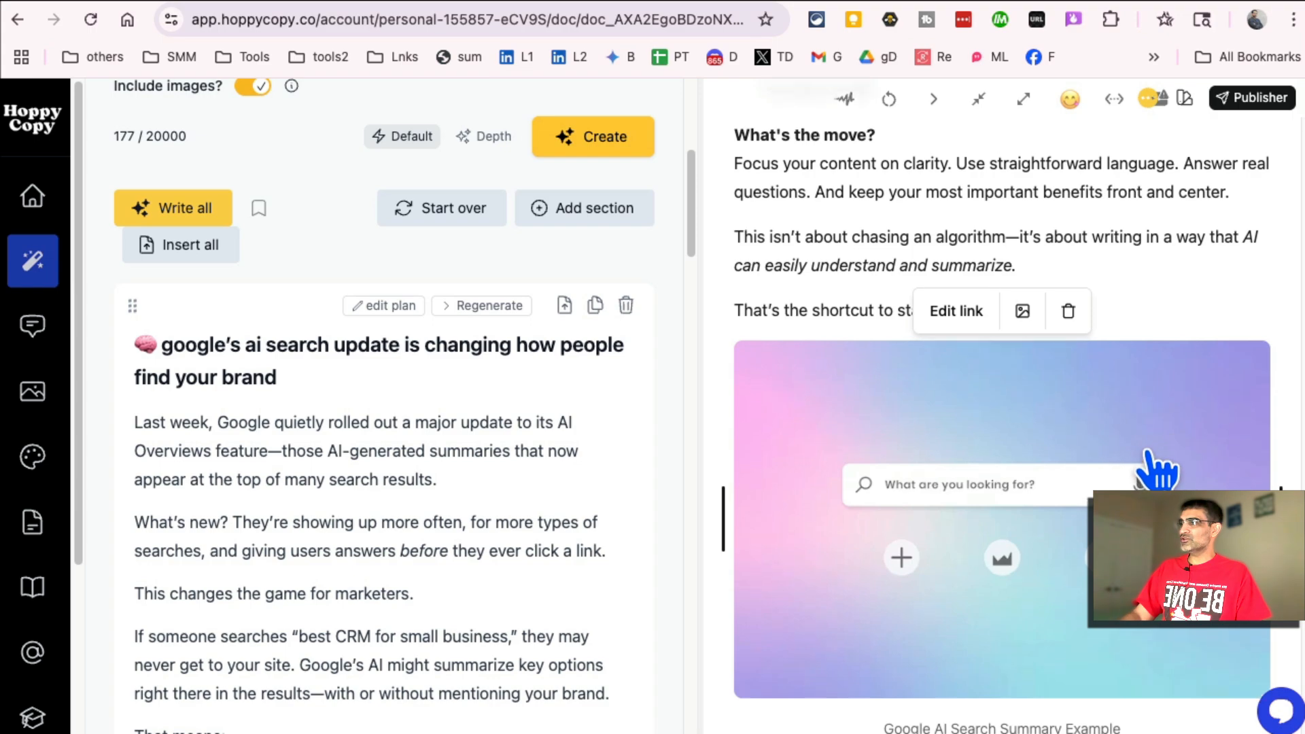
pyautogui.scroll(10, 1149, 449)
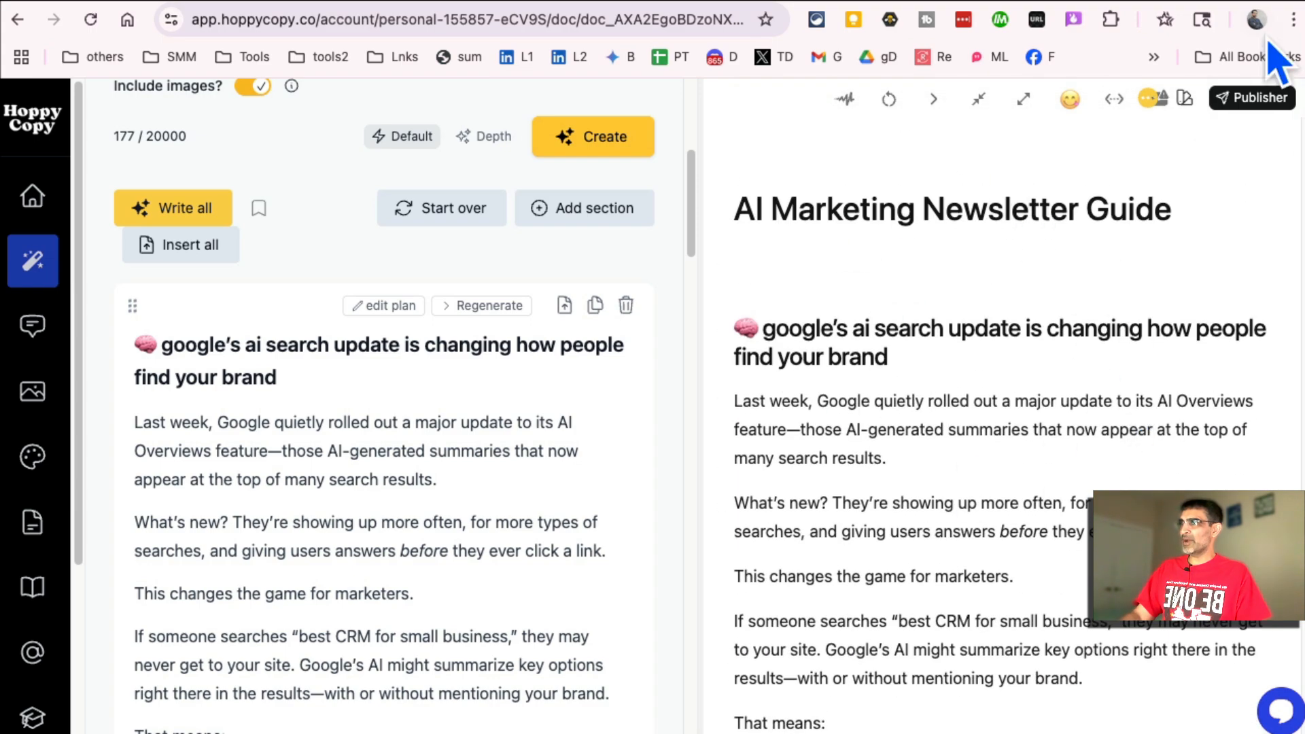
# Step: Set the browser's page zoom to 90%
pyautogui.click(1294, 20)
pyautogui.click(1145, 428)
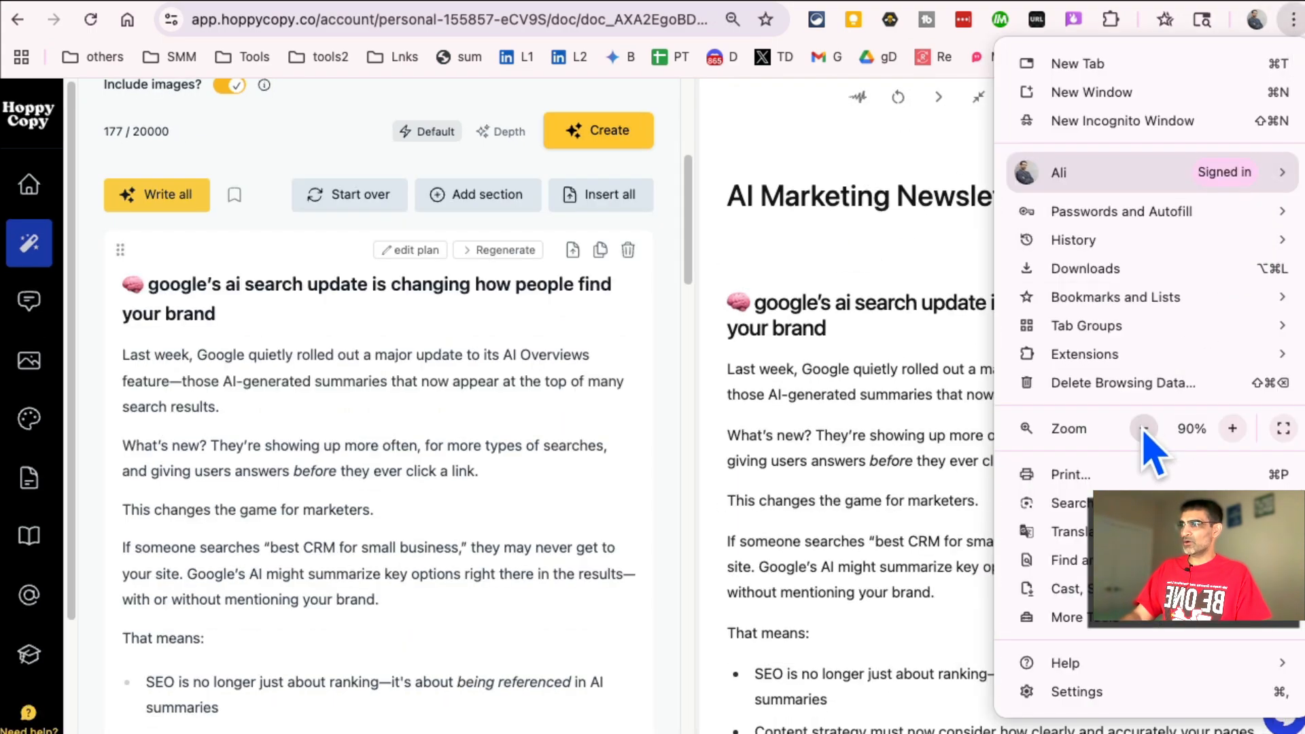
pyautogui.click(1145, 430)
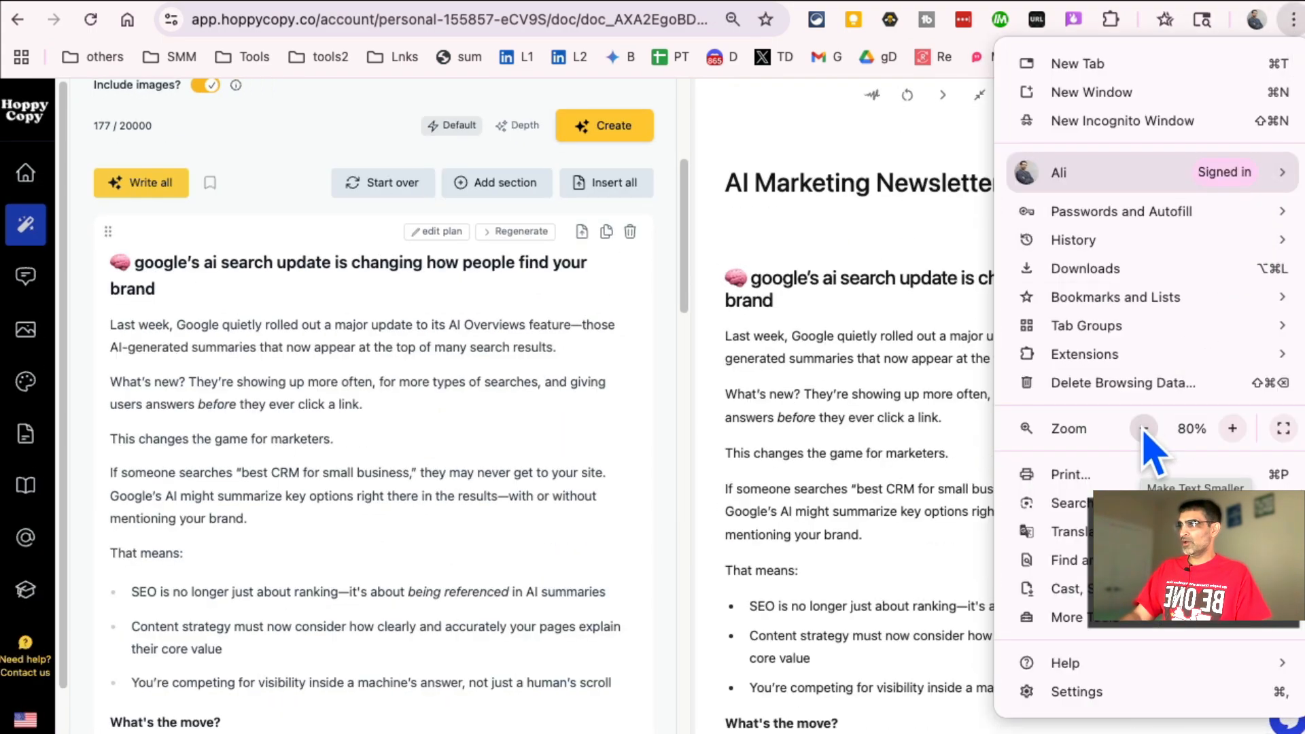
pyautogui.click(1232, 428)
pyautogui.click(771, 282)
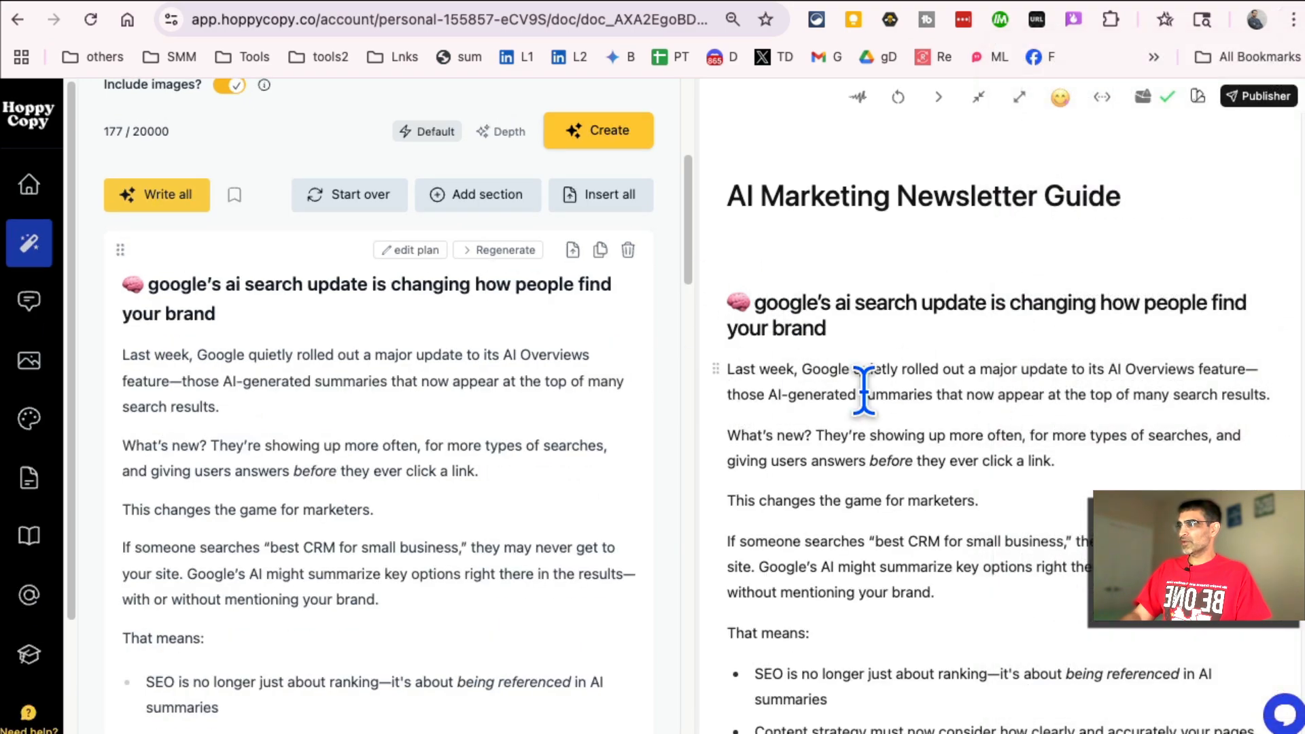
# Step: Generate the copy for the "tool to test" section and review its text and image
pyautogui.scroll(-10, 928, 411)
pyautogui.scroll(-3, 931, 422)
pyautogui.scroll(-15, 574, 374)
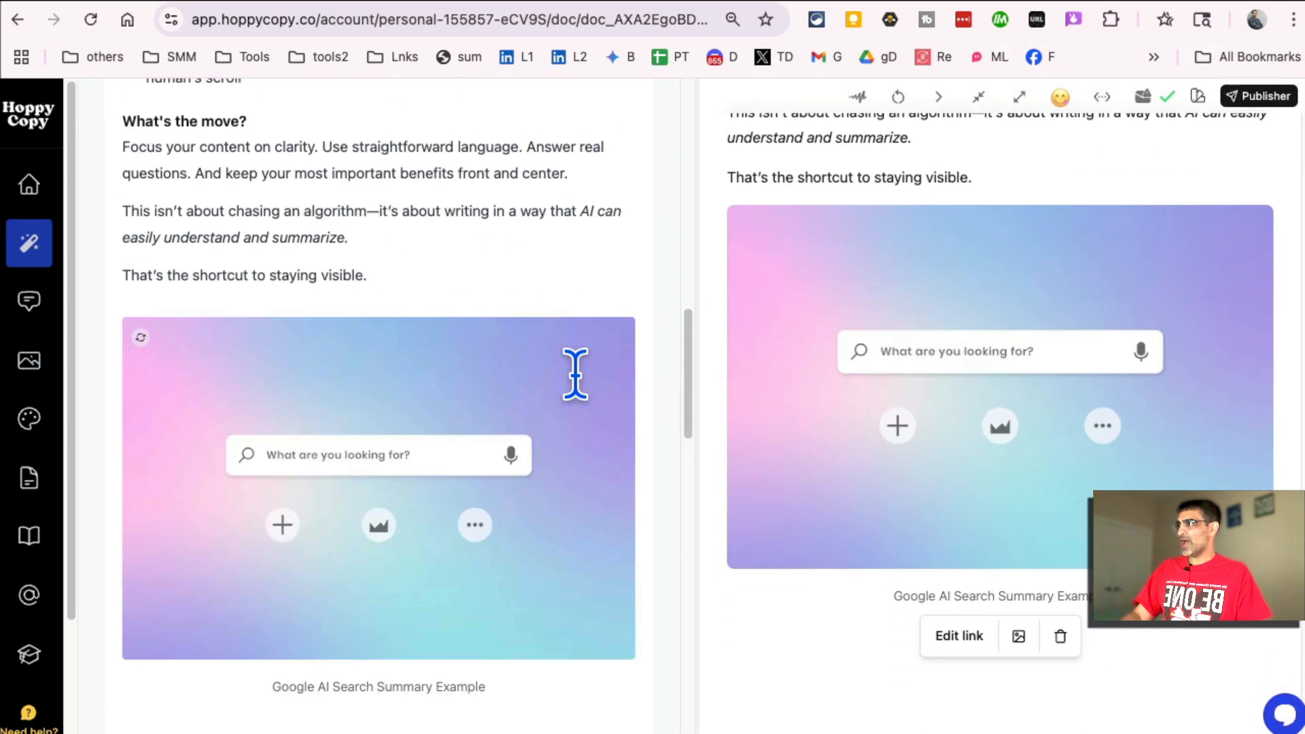
pyautogui.scroll(-5, 576, 374)
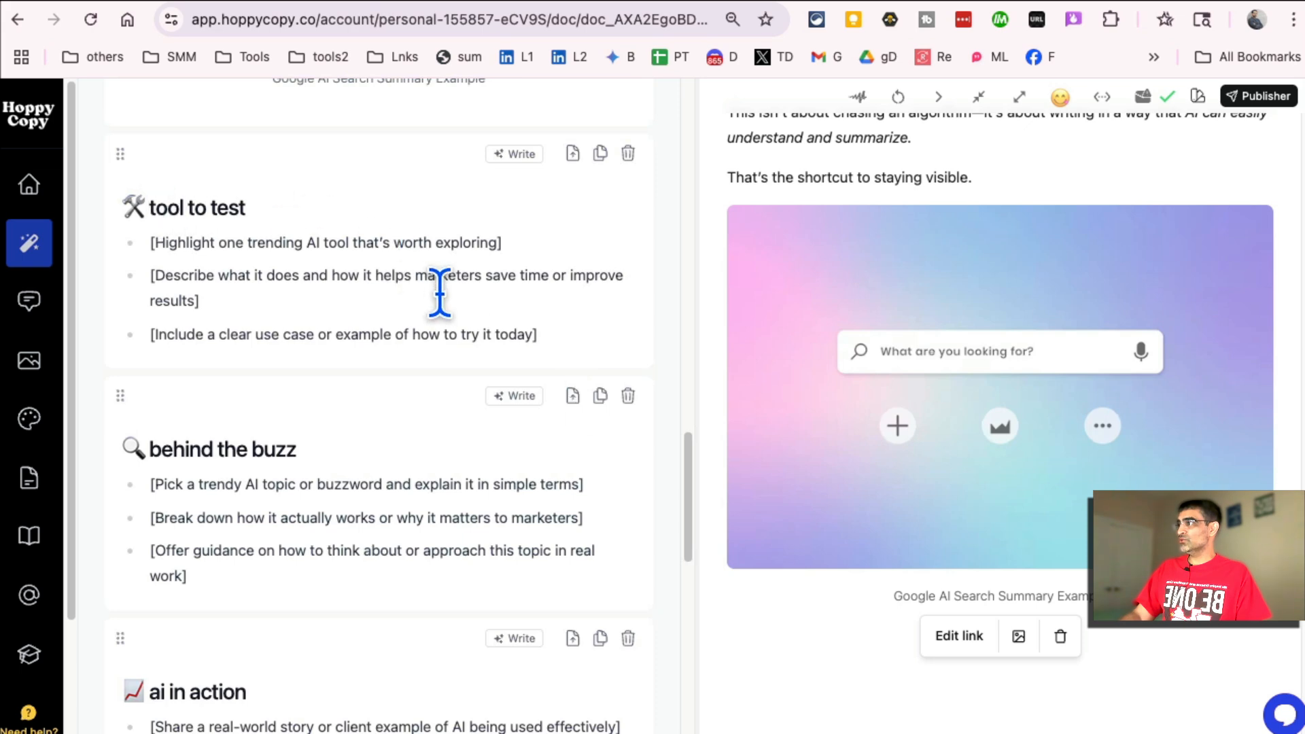
pyautogui.click(517, 154)
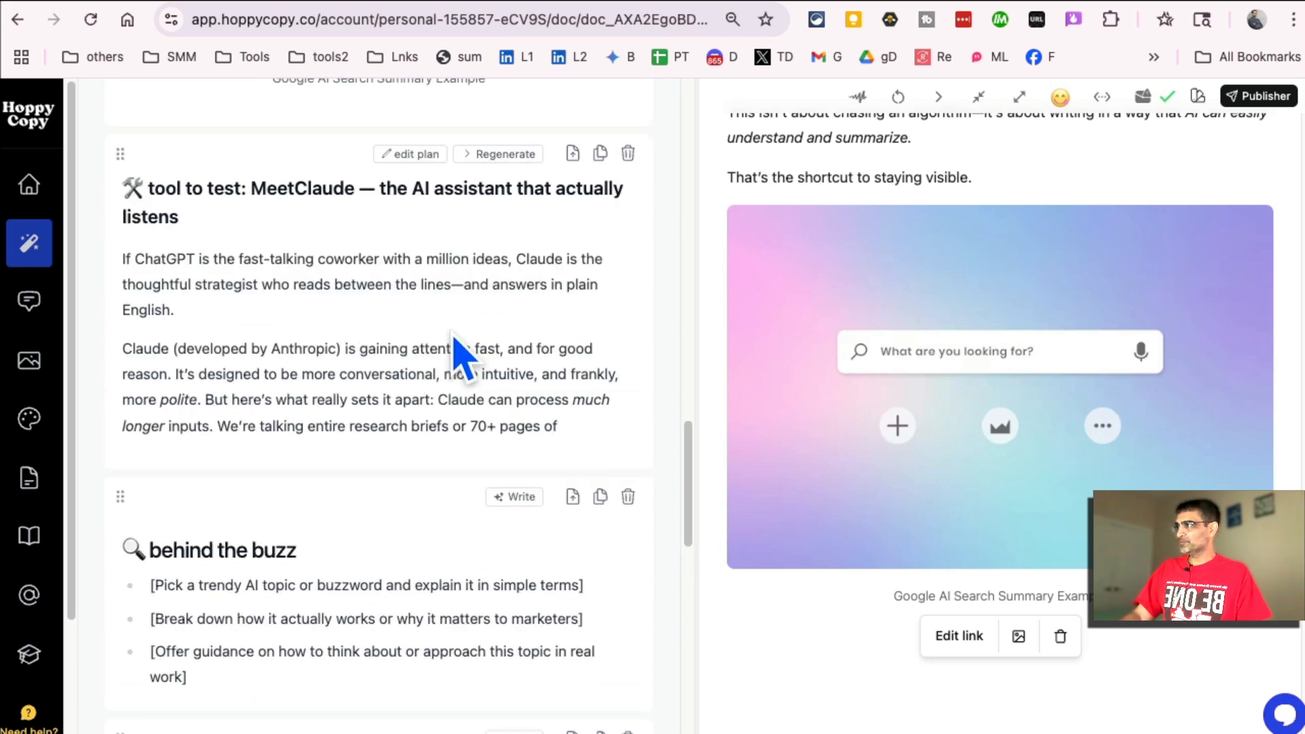
pyautogui.scroll(-5, 438, 408)
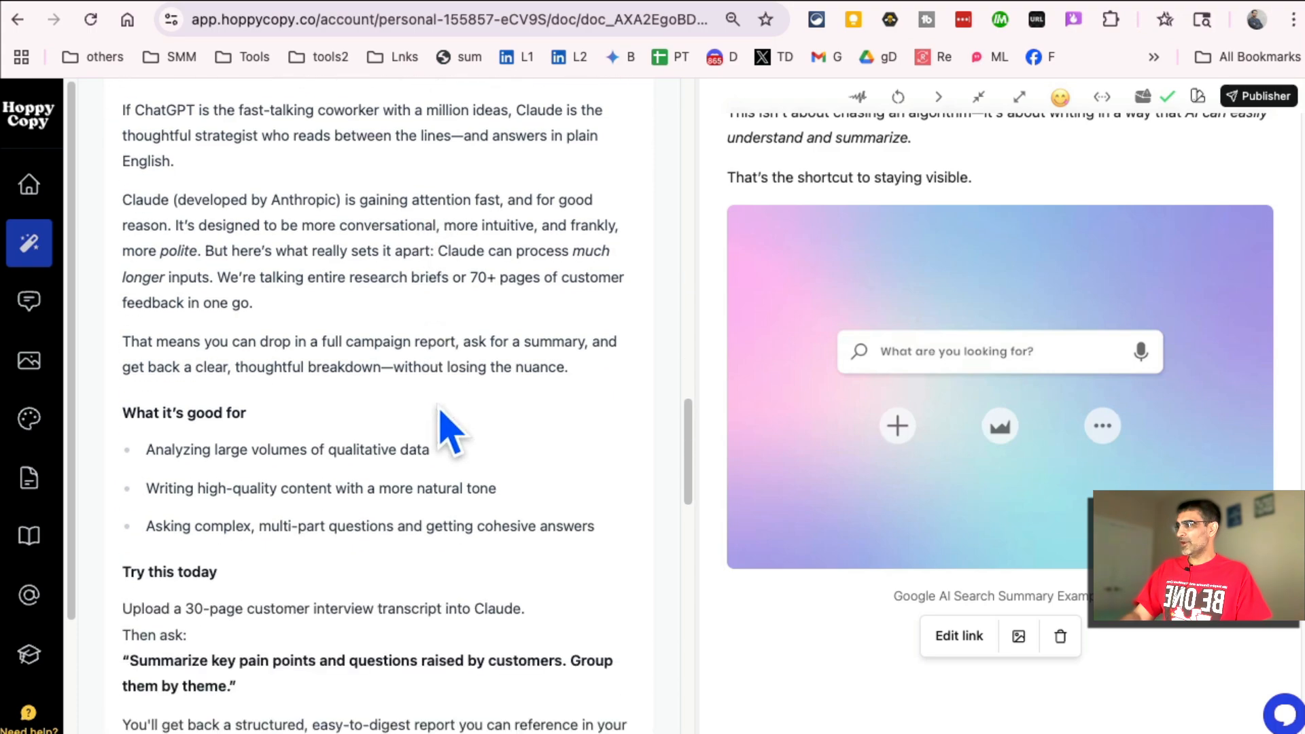
pyautogui.scroll(5, 448, 430)
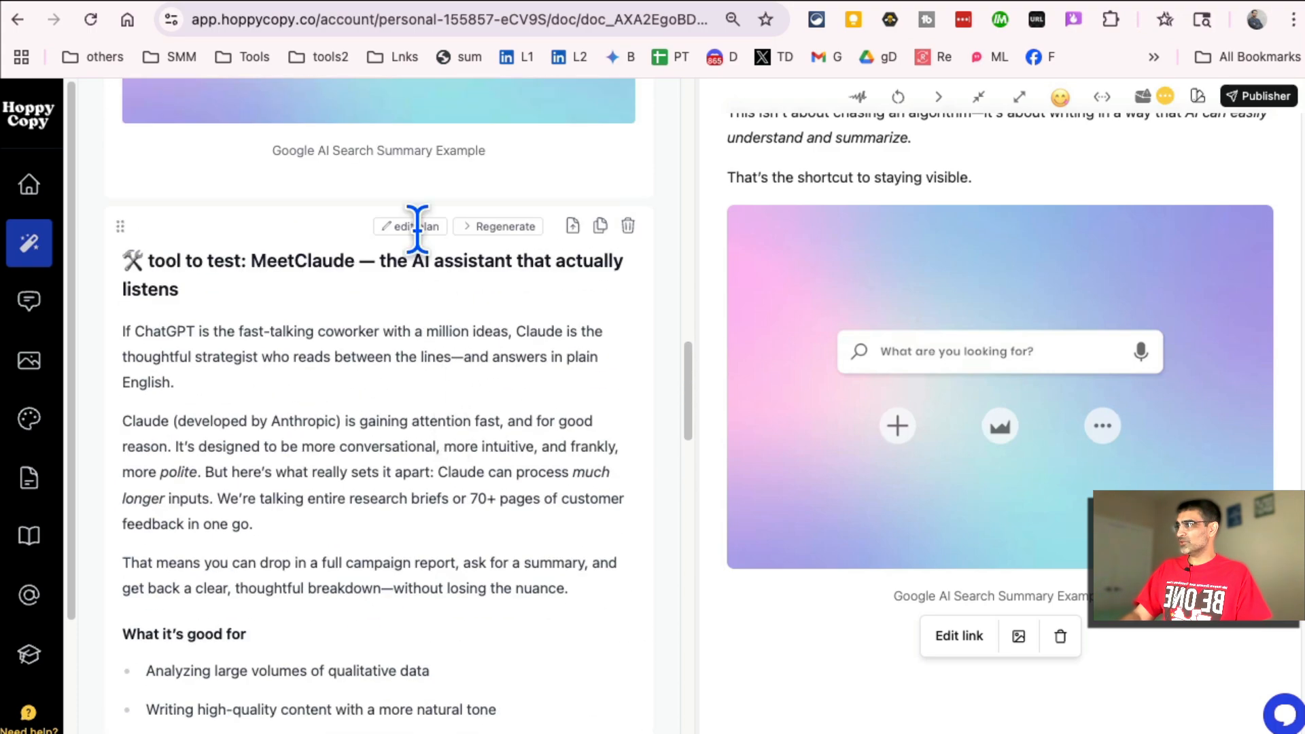
pyautogui.scroll(-6, 479, 503)
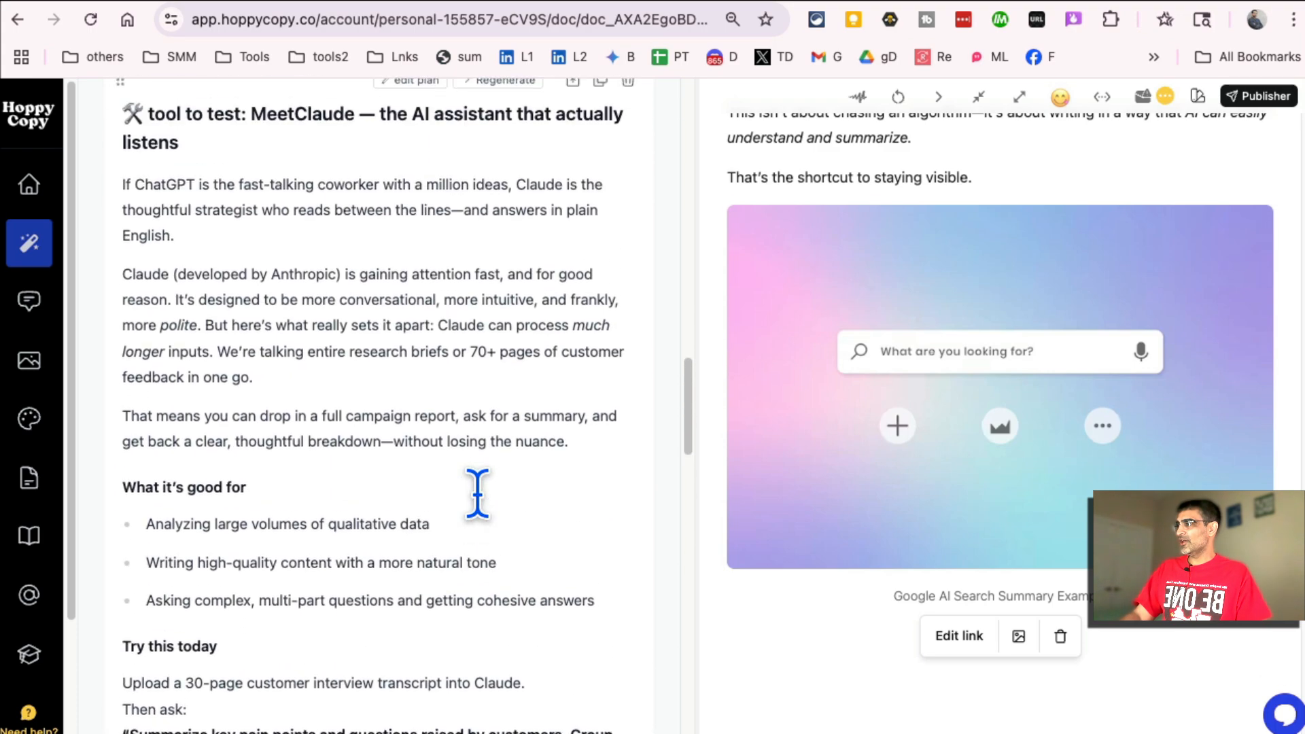
pyautogui.scroll(-5, 489, 516)
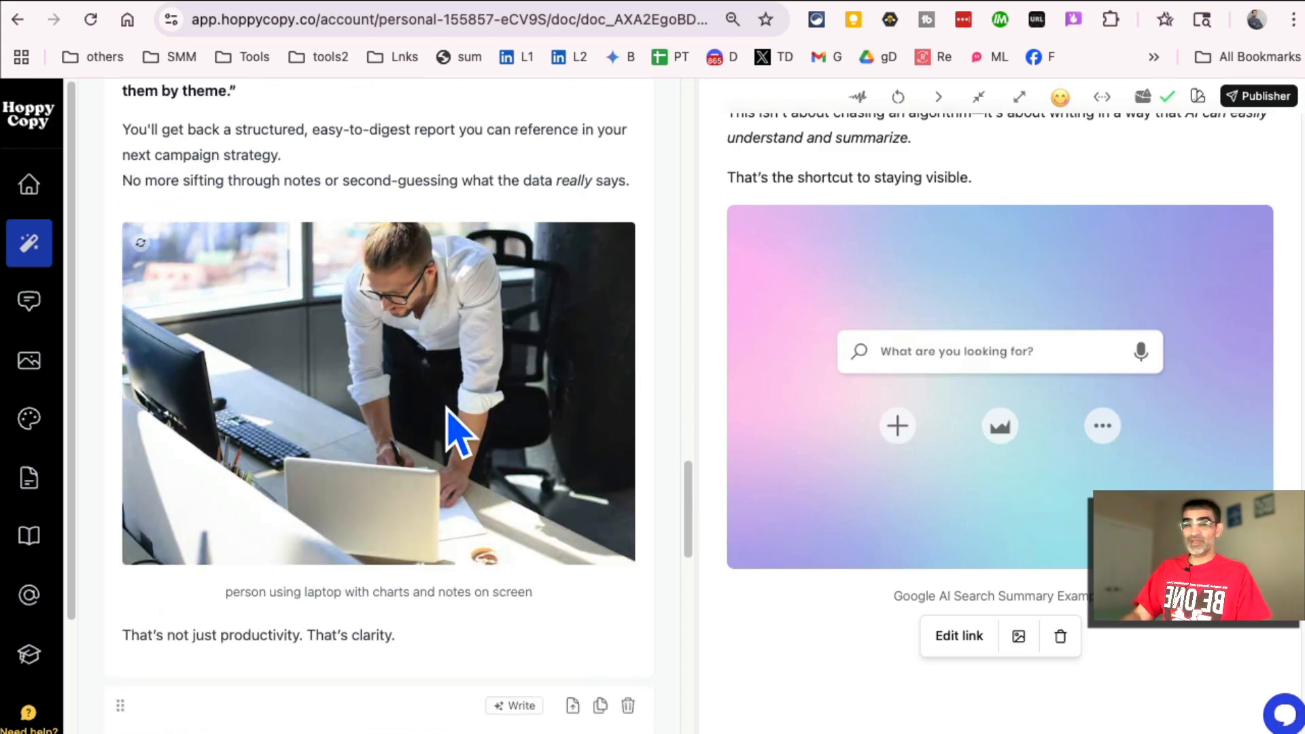
pyautogui.scroll(10, 457, 428)
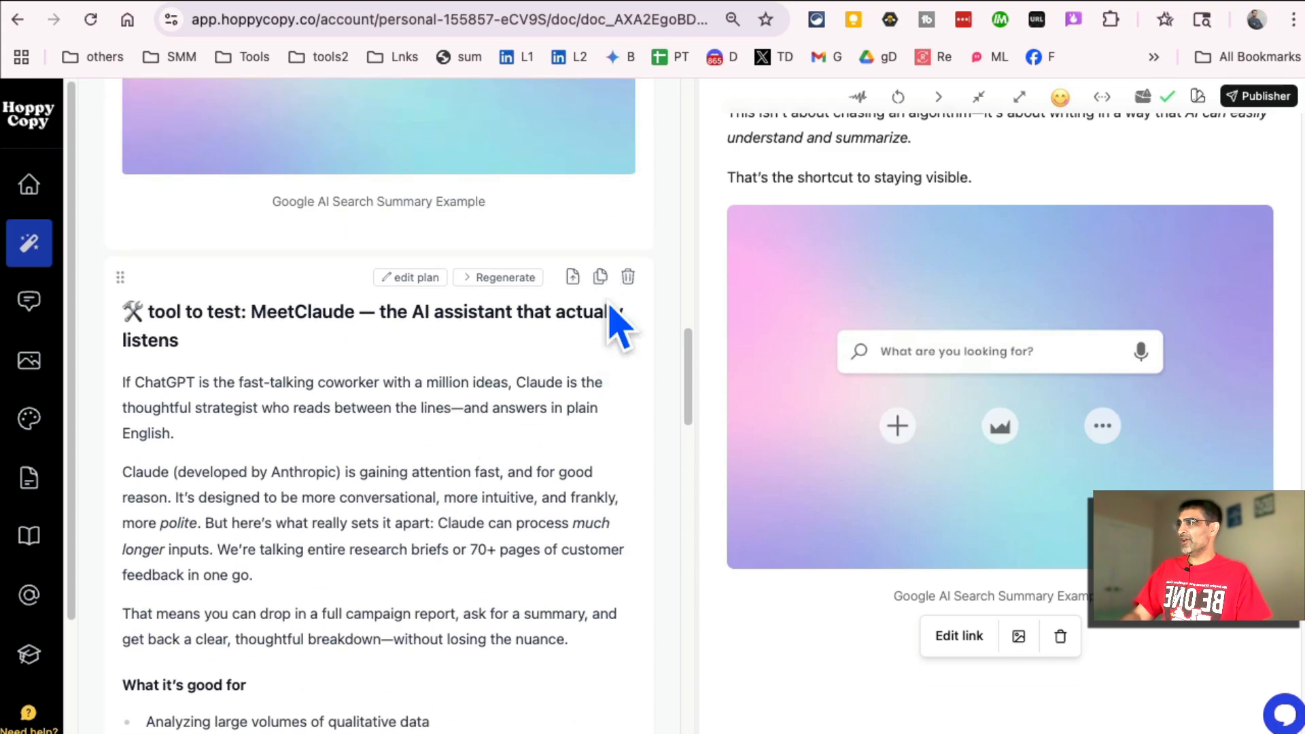
# Step: Insert the written "tool to test" section into the newsletter document and check how it follows the first section
pyautogui.click(573, 278)
pyautogui.scroll(-9, 1042, 490)
pyautogui.scroll(14, 1040, 483)
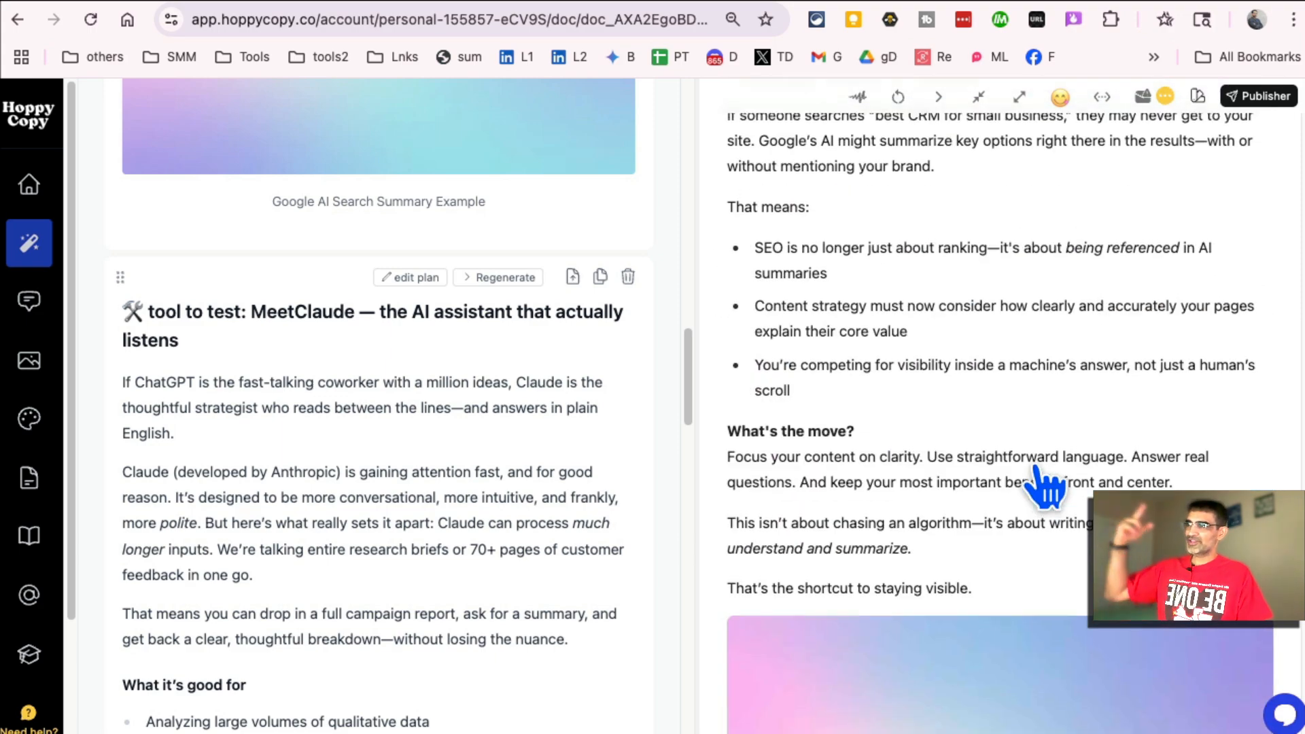
pyautogui.scroll(6, 1044, 489)
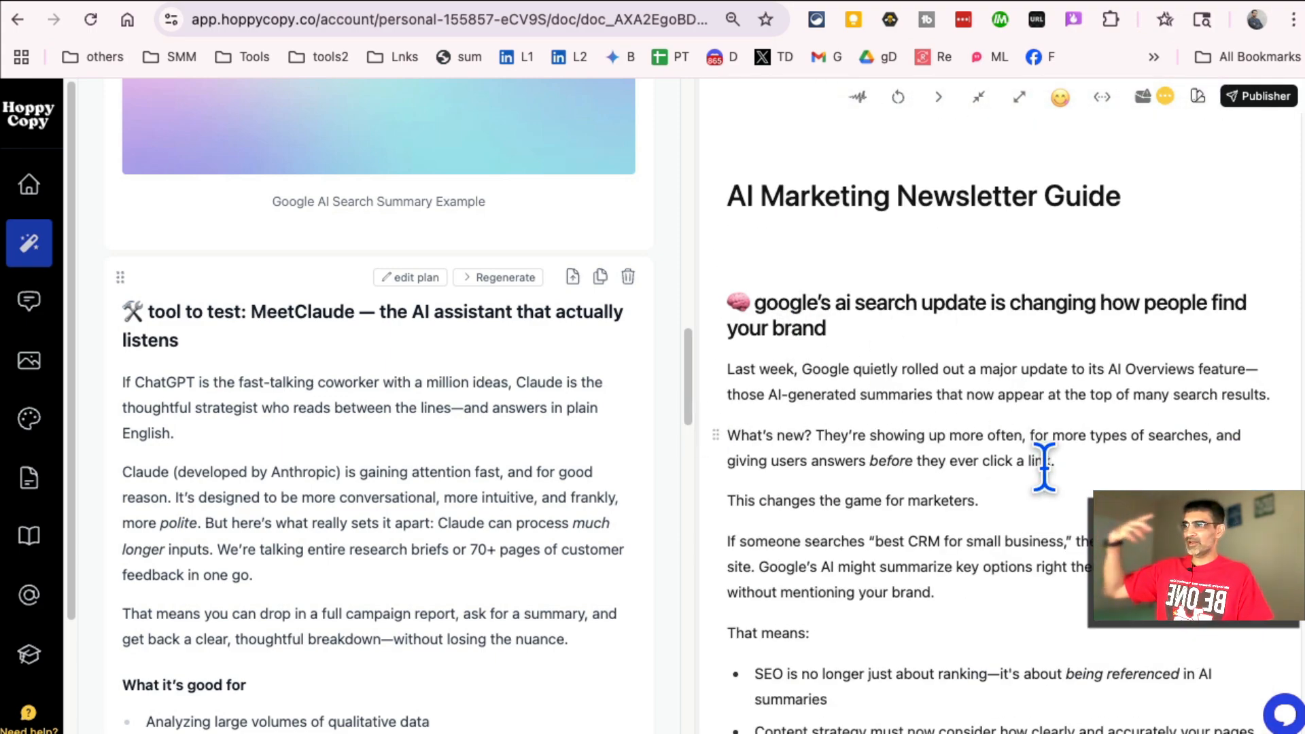
pyautogui.scroll(-15, 1044, 469)
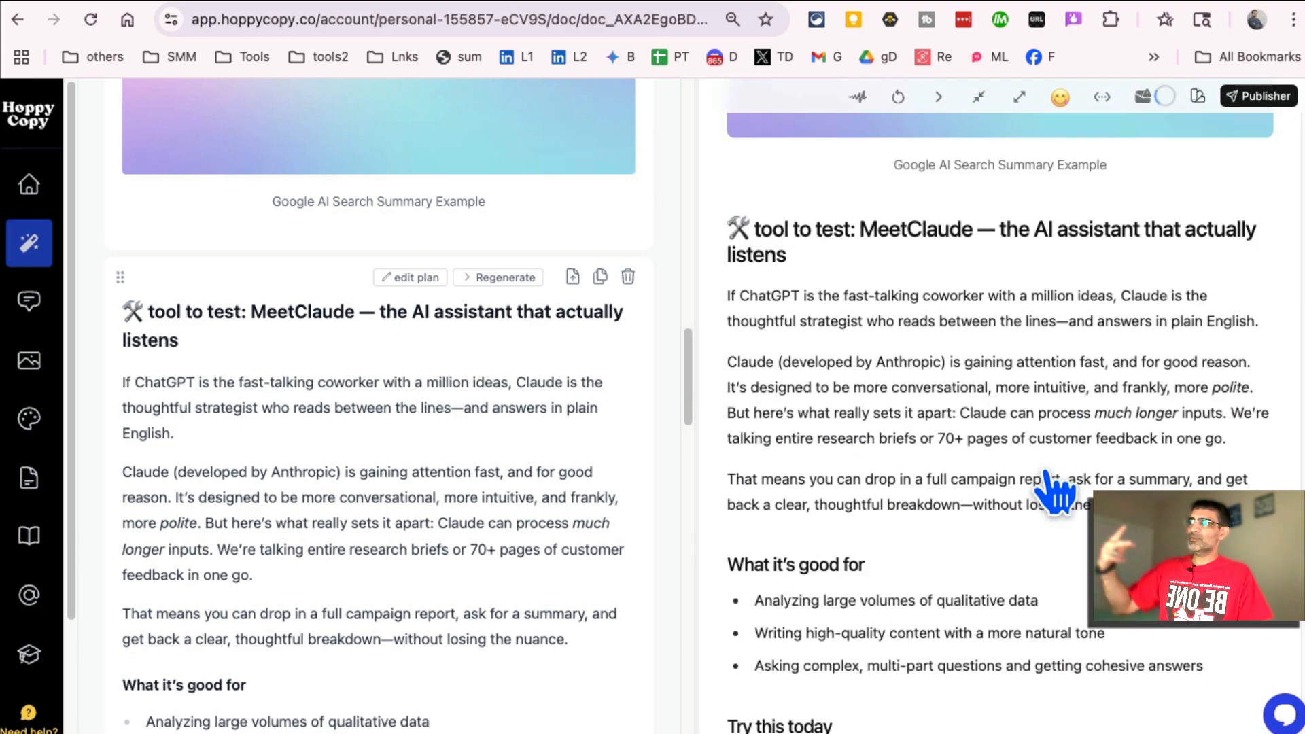
pyautogui.scroll(-1, 1057, 490)
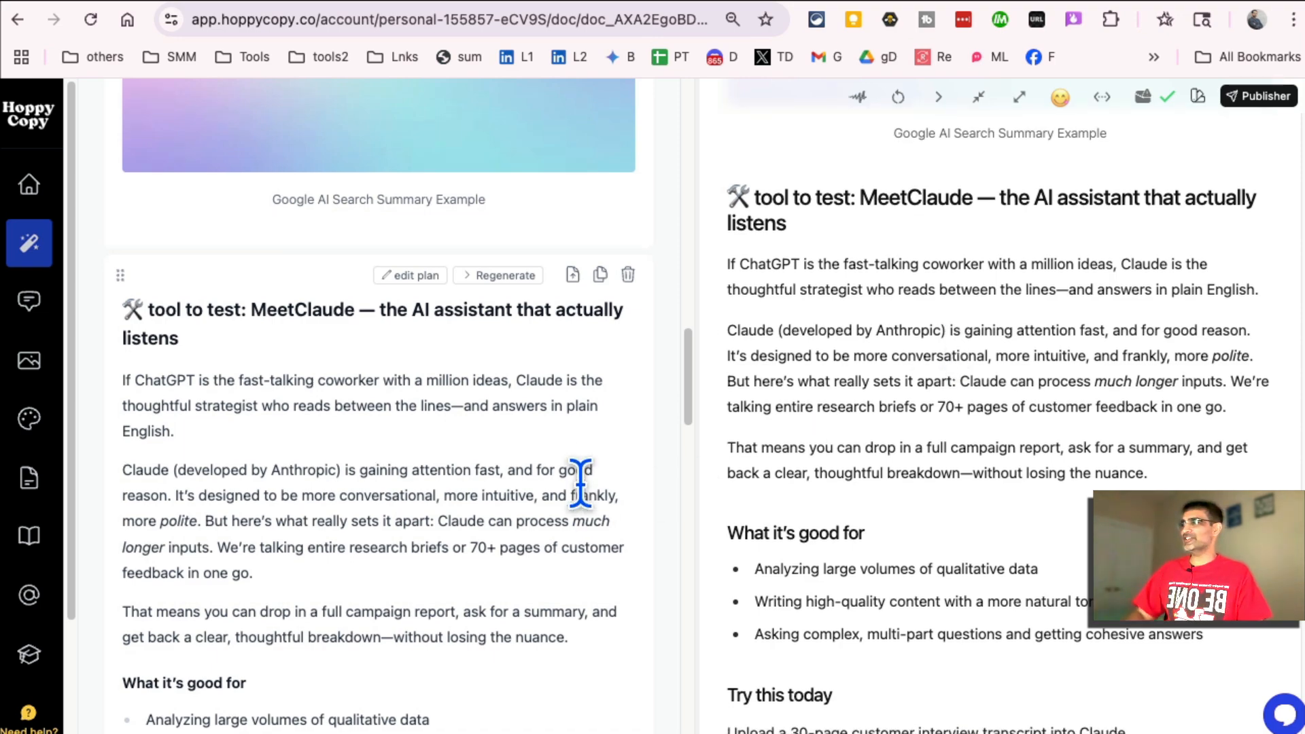
# Step: Generate the copy for the "productivity play" section of the outline
pyautogui.scroll(-15, 585, 489)
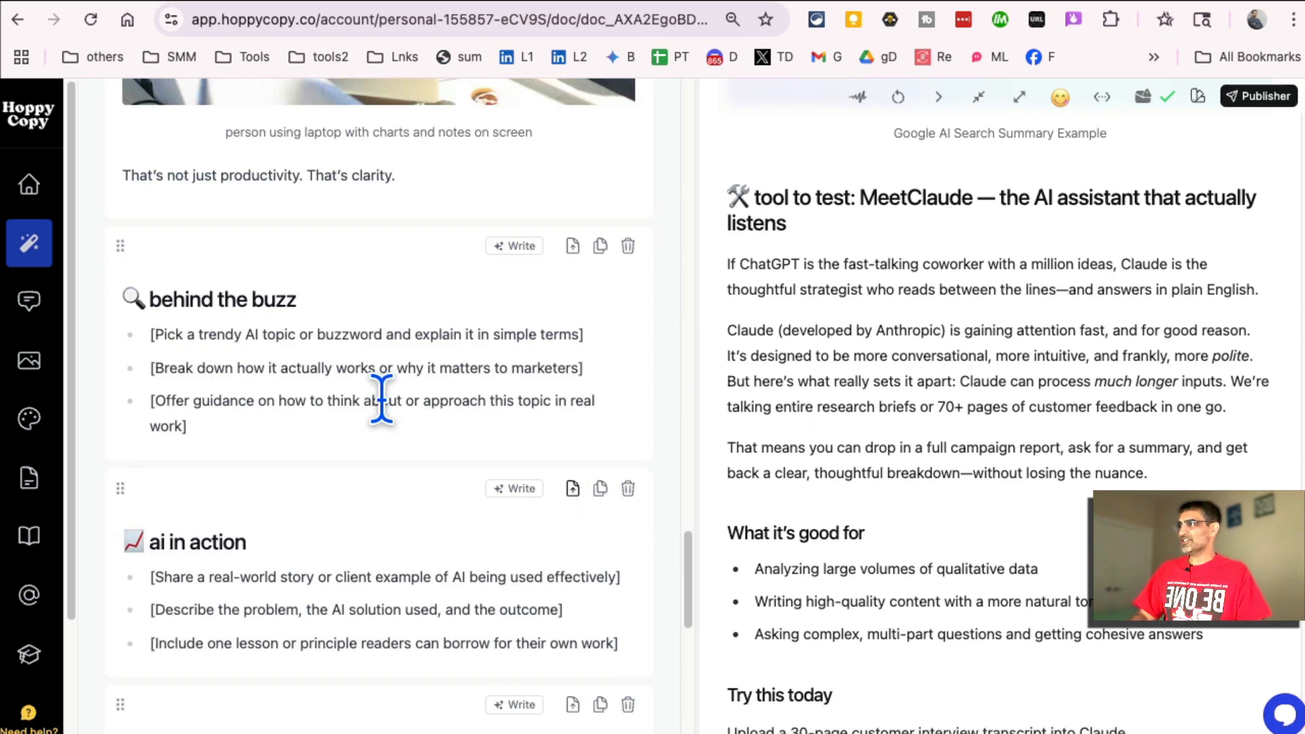
pyautogui.scroll(-3, 449, 544)
pyautogui.scroll(-7, 518, 437)
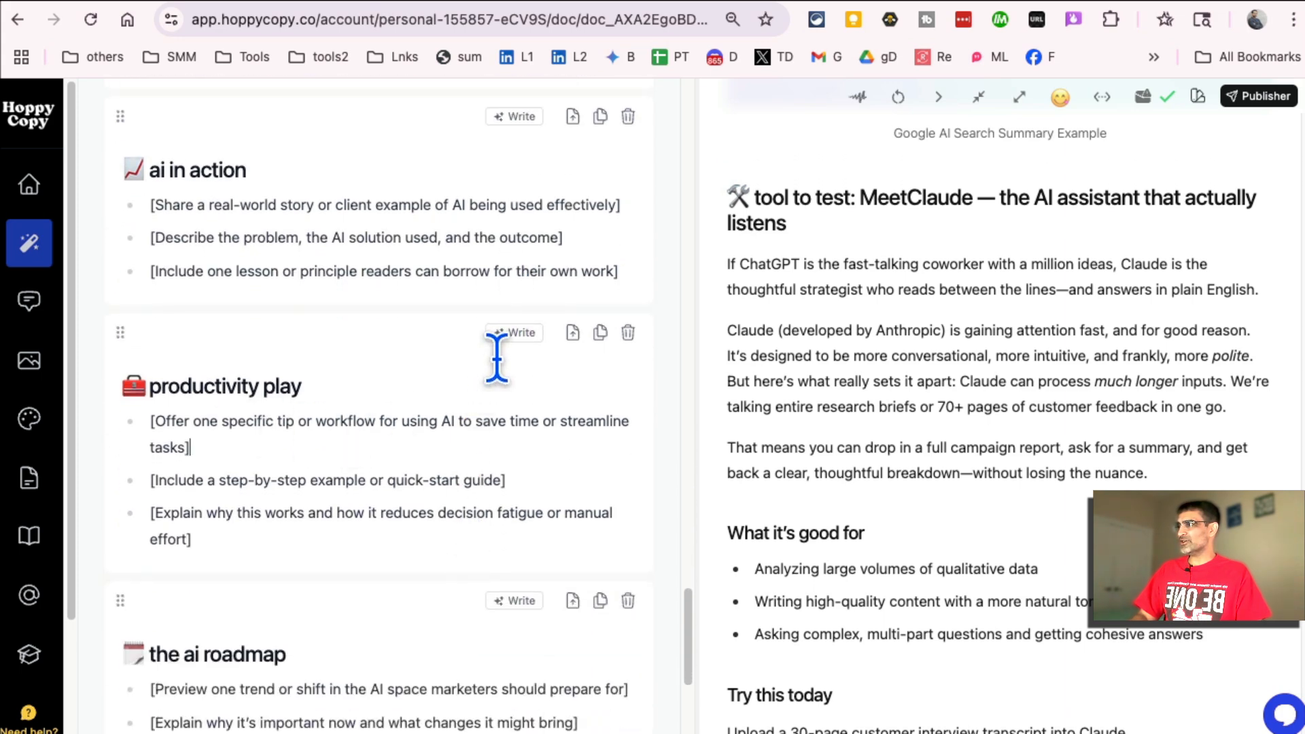
pyautogui.click(515, 333)
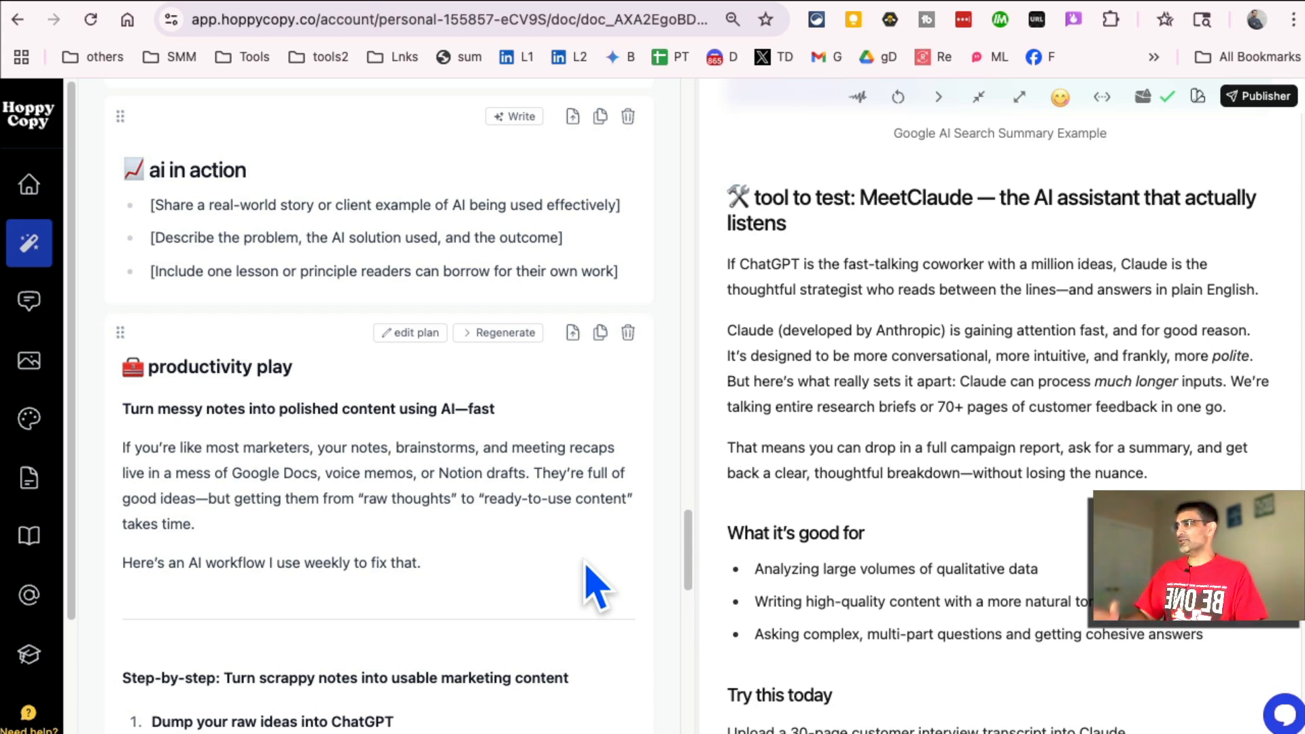
pyautogui.scroll(-3, 479, 558)
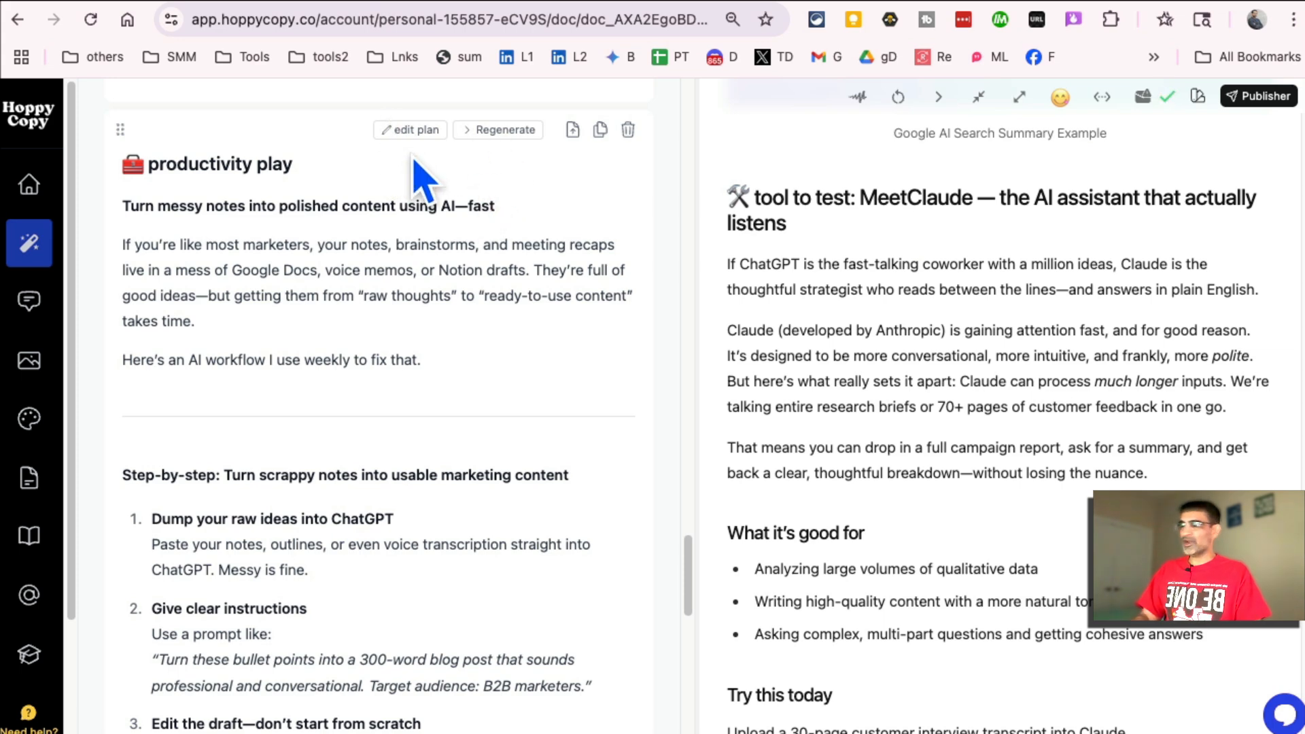
# Step: Insert the written "productivity play" section into the document and review the assembled newsletter alongside its source sections
pyautogui.click(572, 129)
pyautogui.scroll(-10, 985, 379)
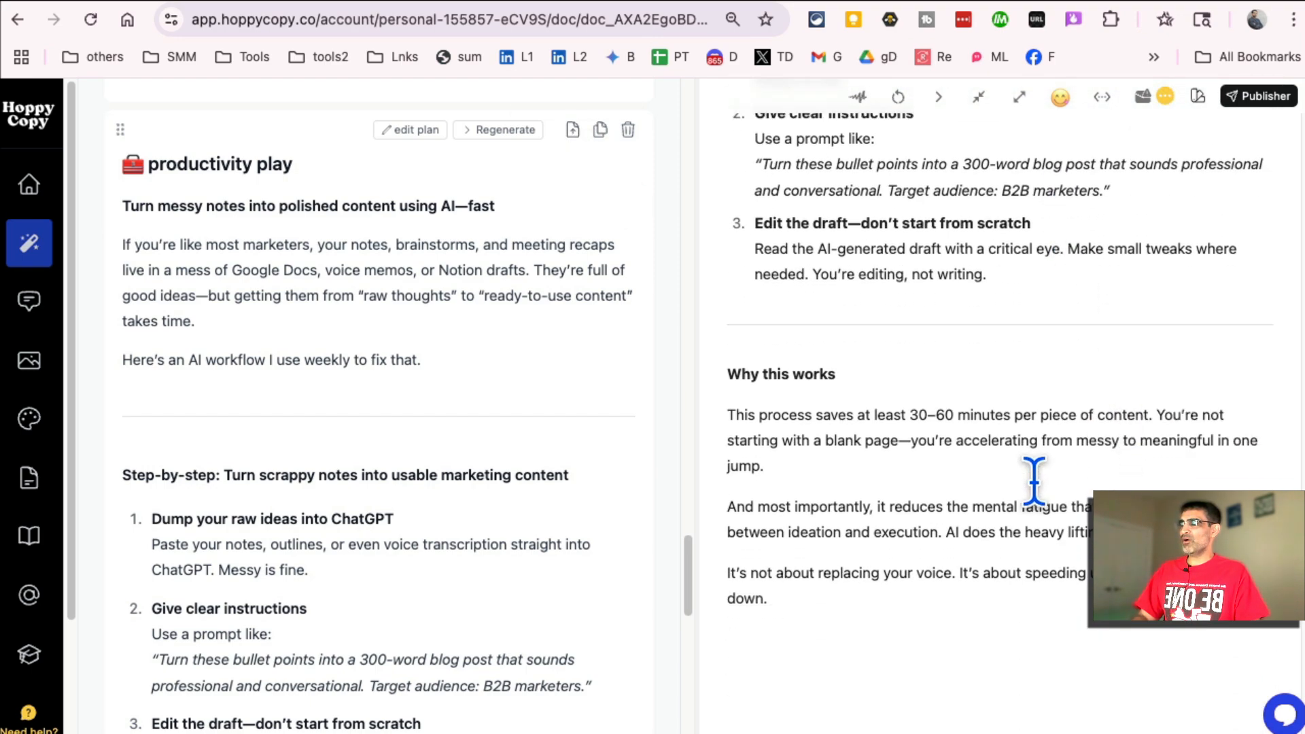
pyautogui.scroll(20, 1035, 482)
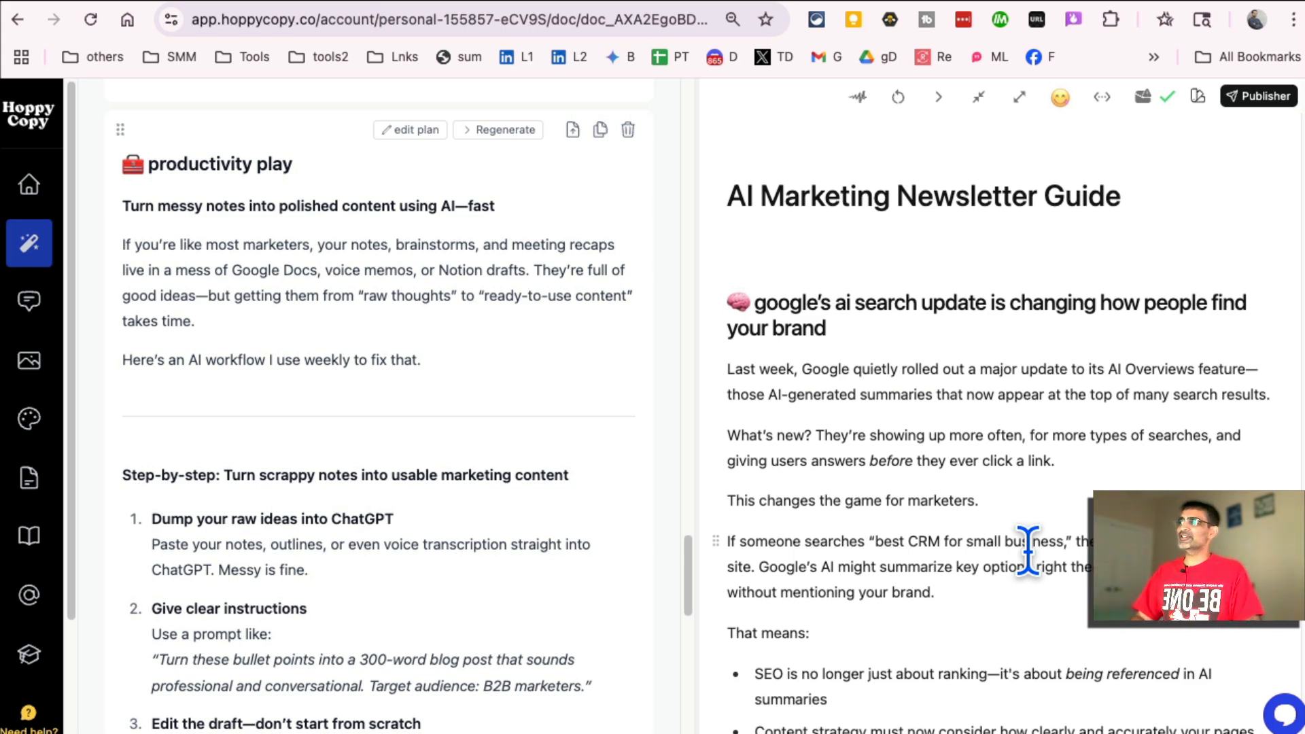
pyautogui.scroll(-15, 1028, 549)
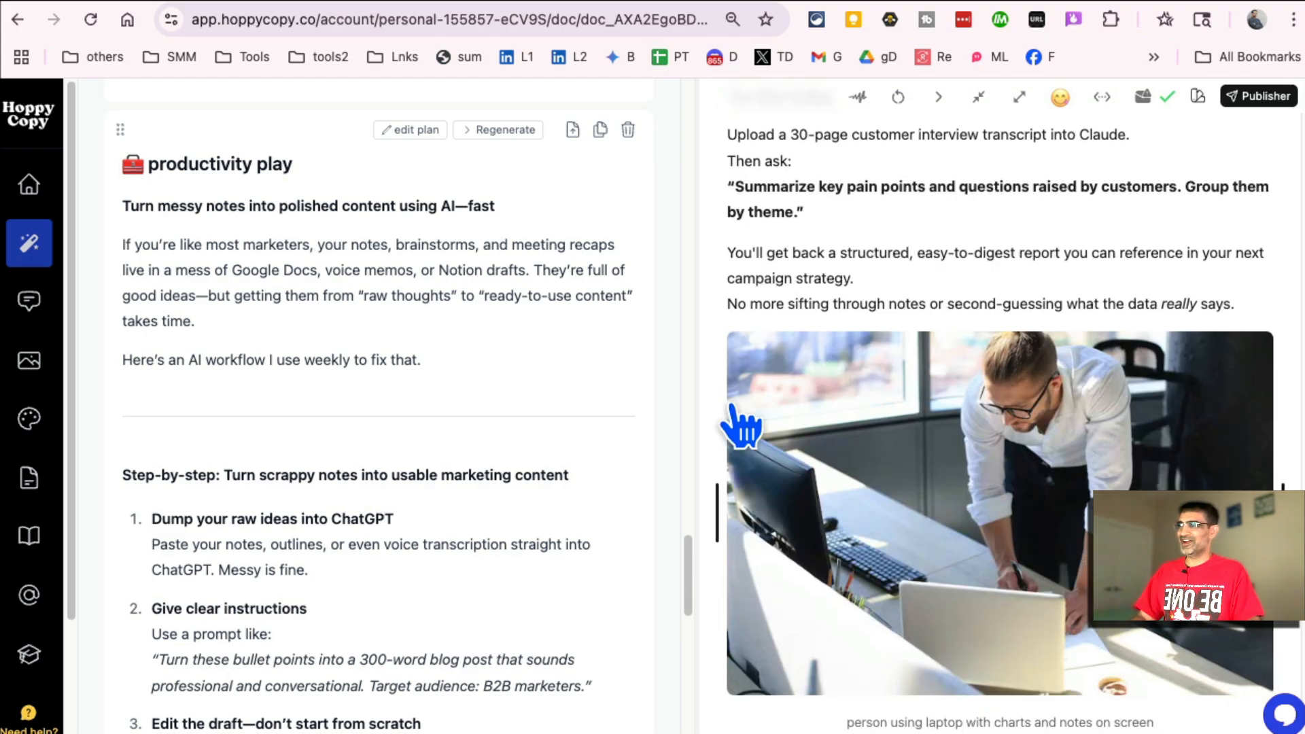
pyautogui.scroll(15, 541, 354)
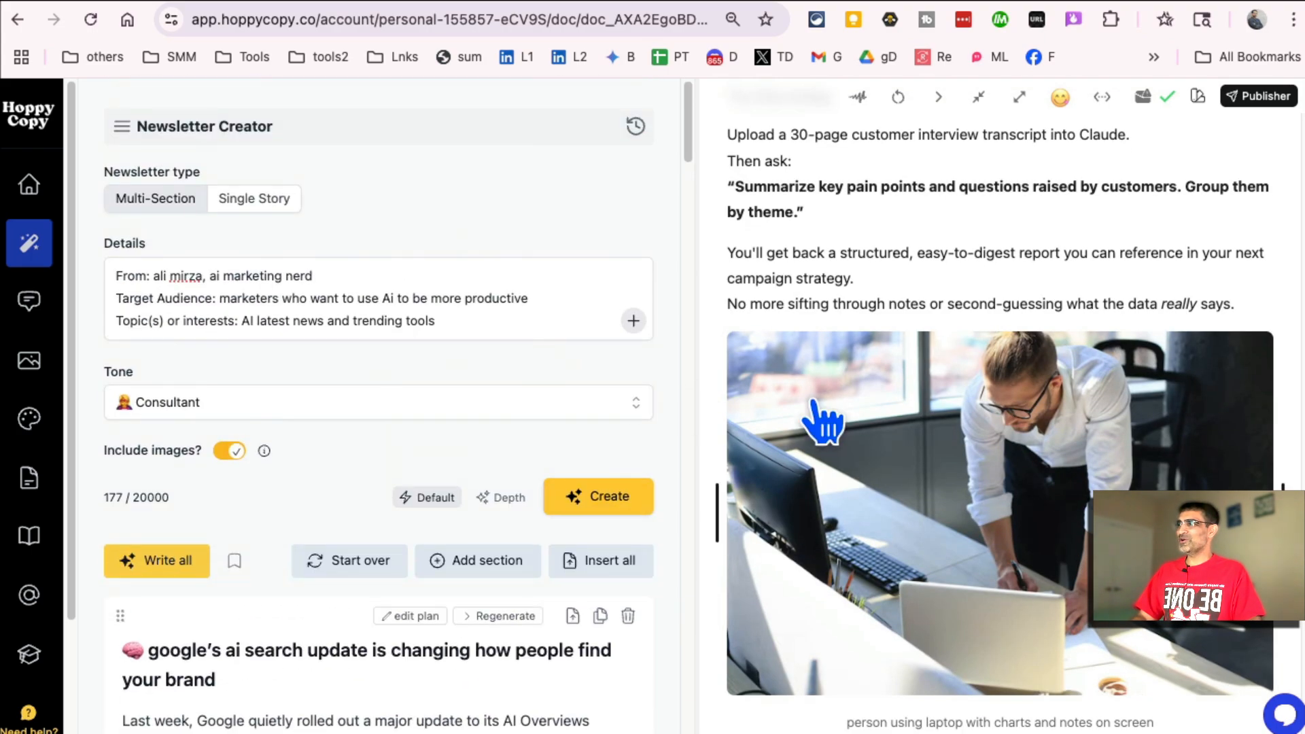
pyautogui.scroll(12, 824, 422)
pyautogui.scroll(-6, 985, 387)
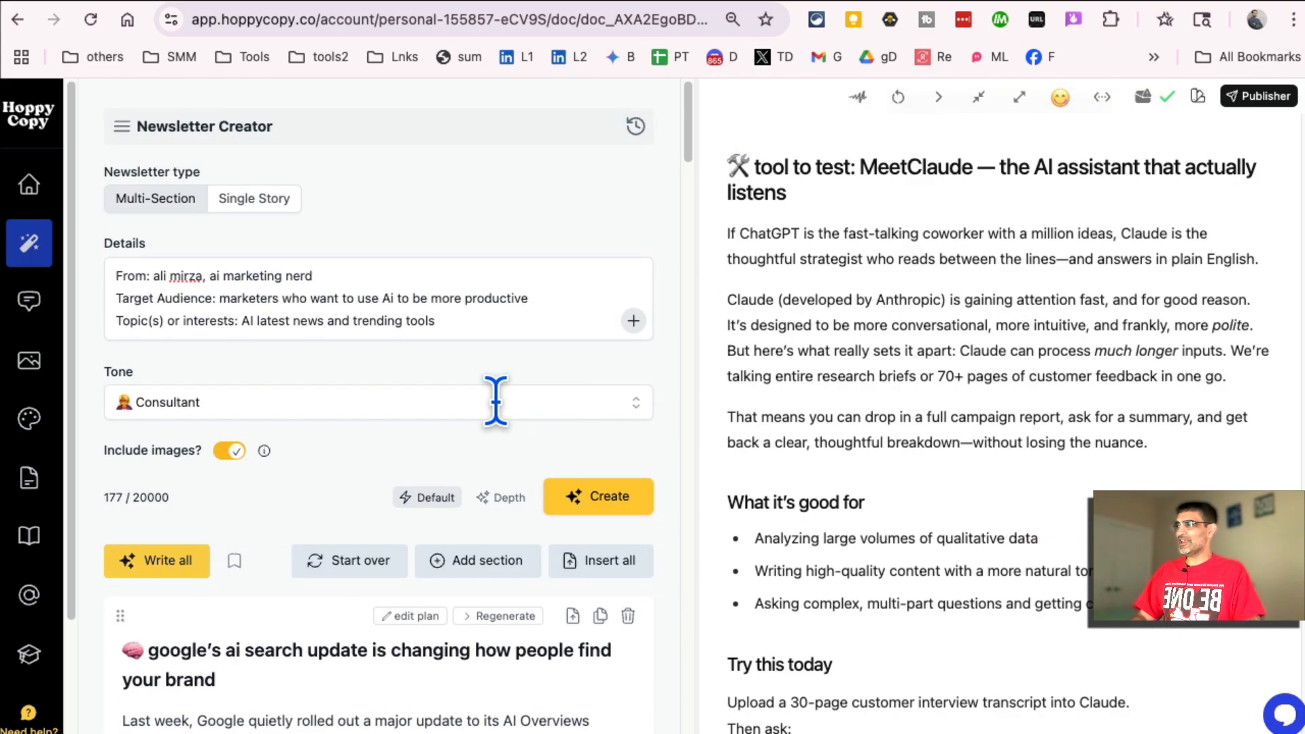
pyautogui.scroll(-20, 495, 401)
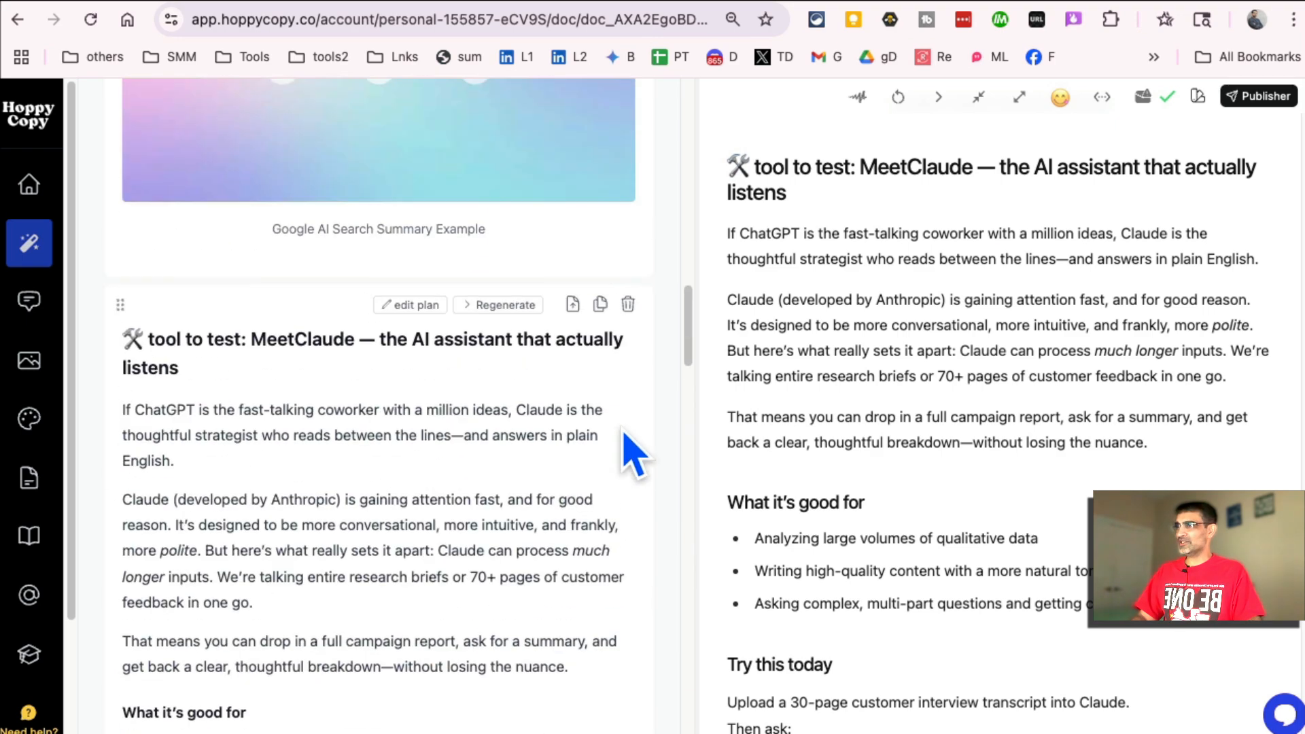
# Step: Insert an AI Content Block on the empty line beneath the "AI Marketing Newsletter Guide" title
pyautogui.scroll(15, 761, 417)
pyautogui.click(791, 244)
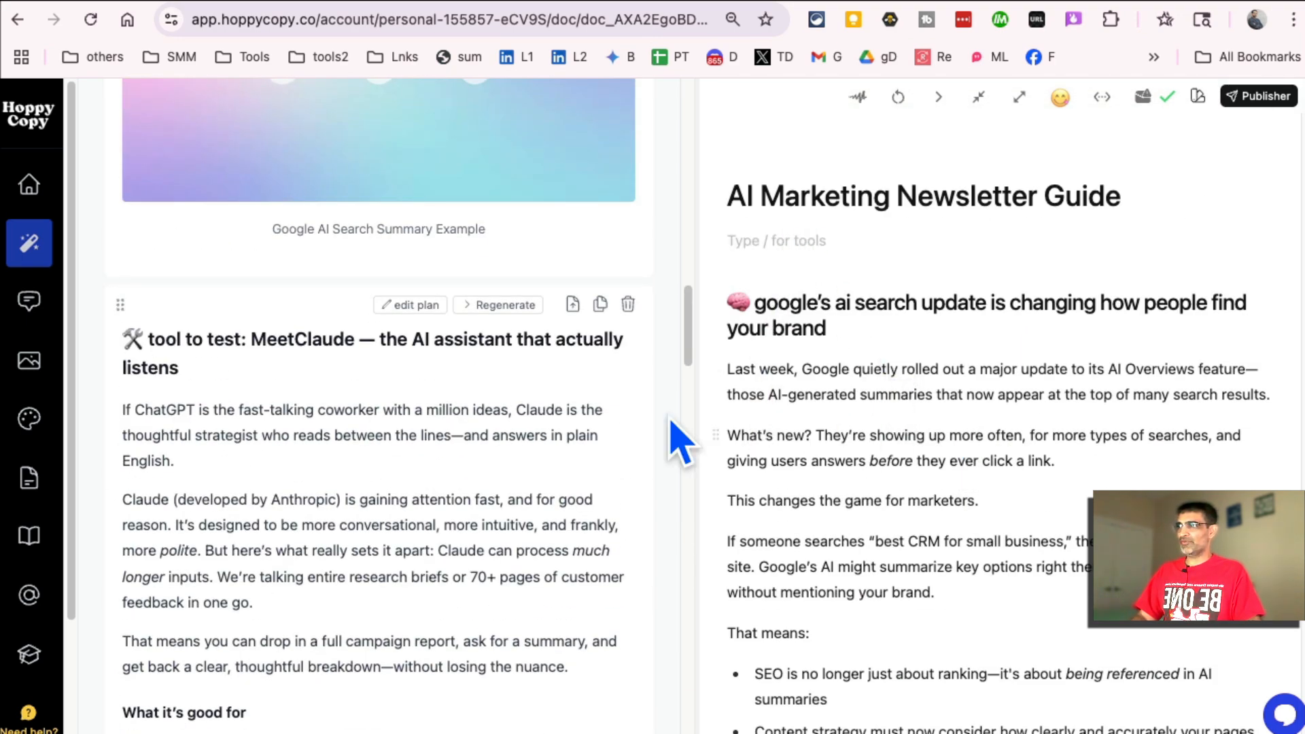
pyautogui.moveTo(689, 349); pyautogui.dragTo(711, 182)
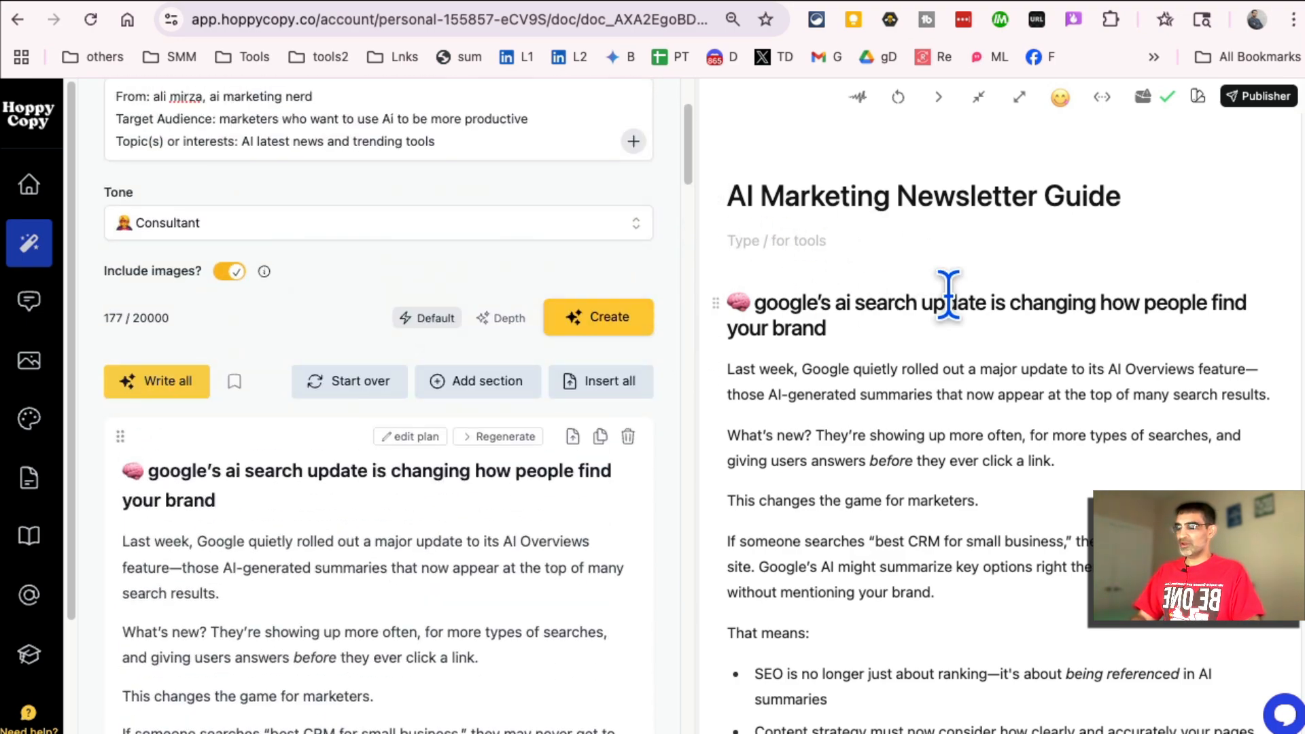
pyautogui.write('/')
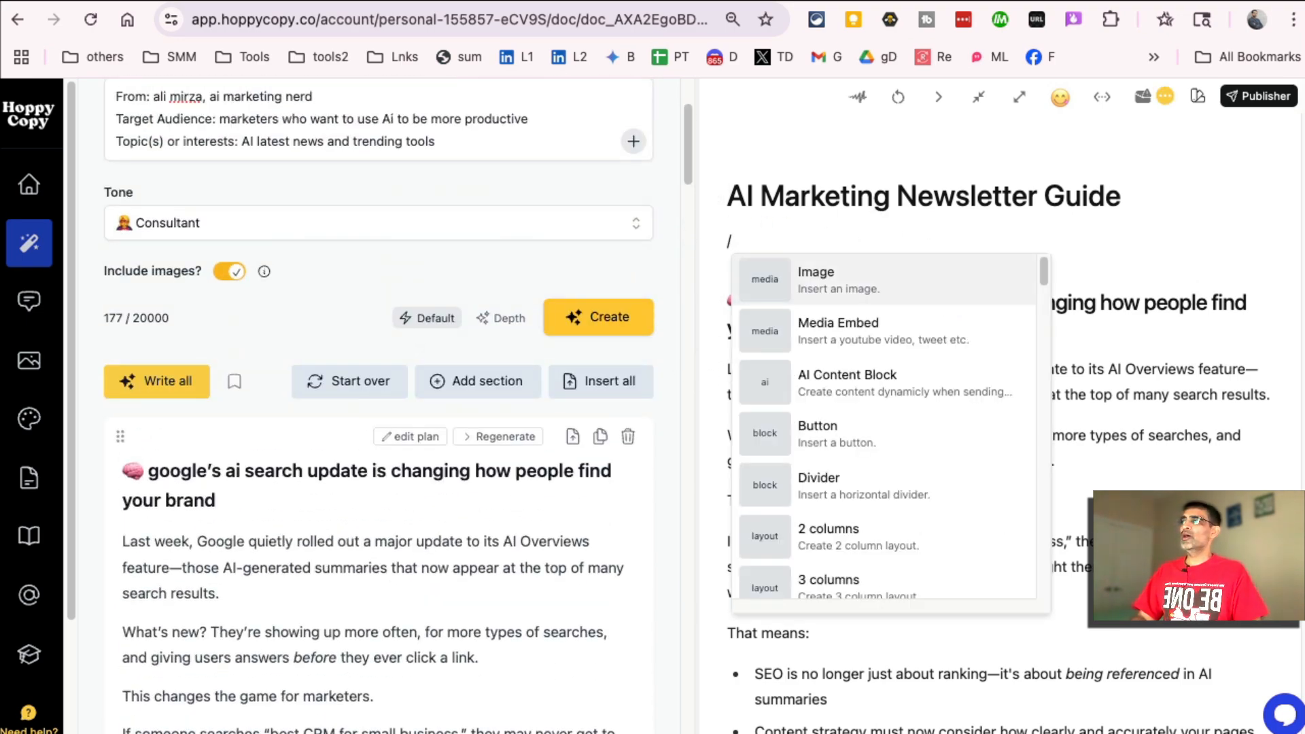
pyautogui.click(972, 391)
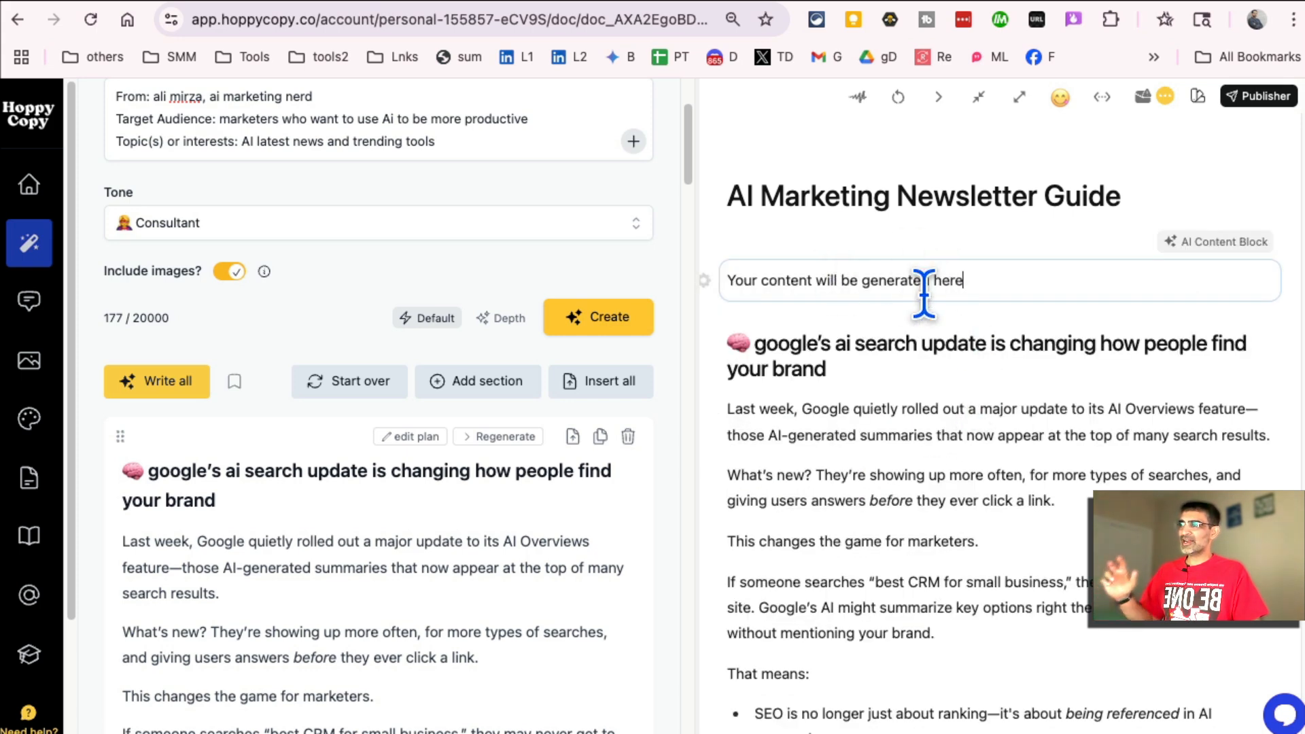
# Step: Generate the AI Content Block with the prompt "a section that tells me what's inside today's newsletter" and the Consultant tone
pyautogui.click(704, 281)
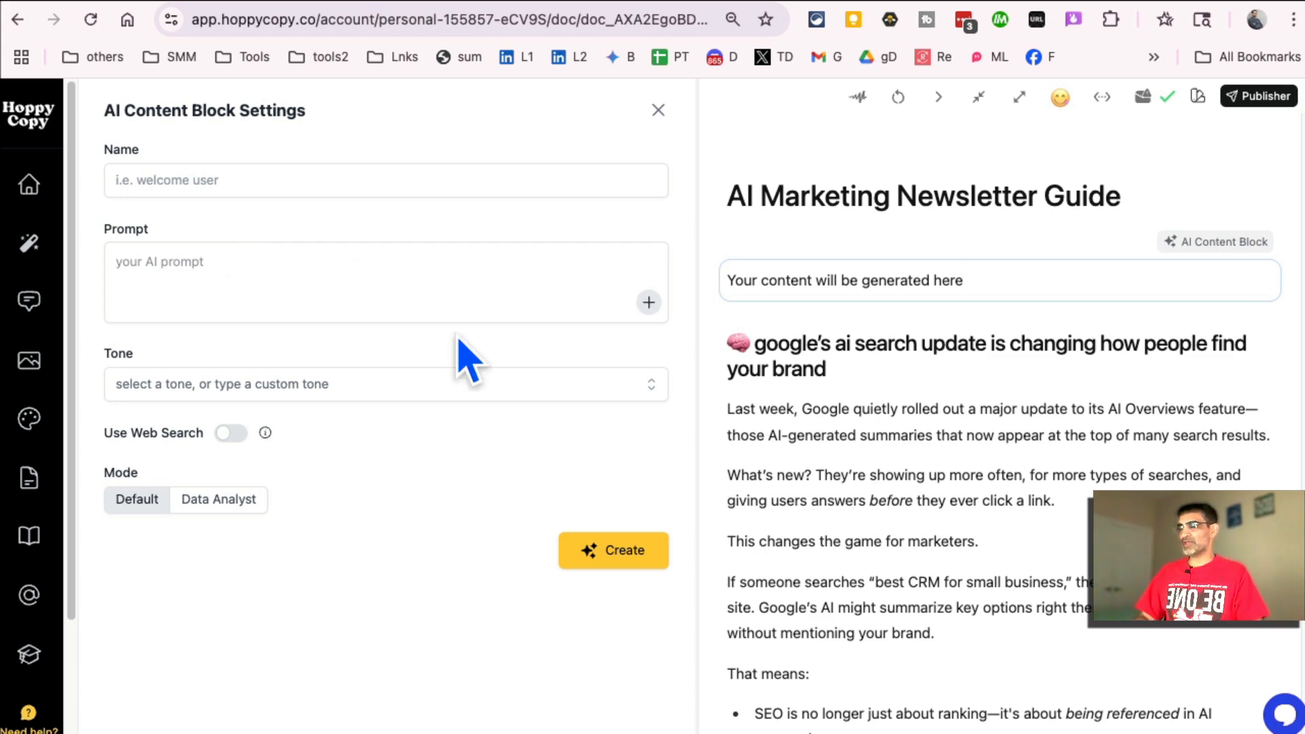
pyautogui.click(376, 299)
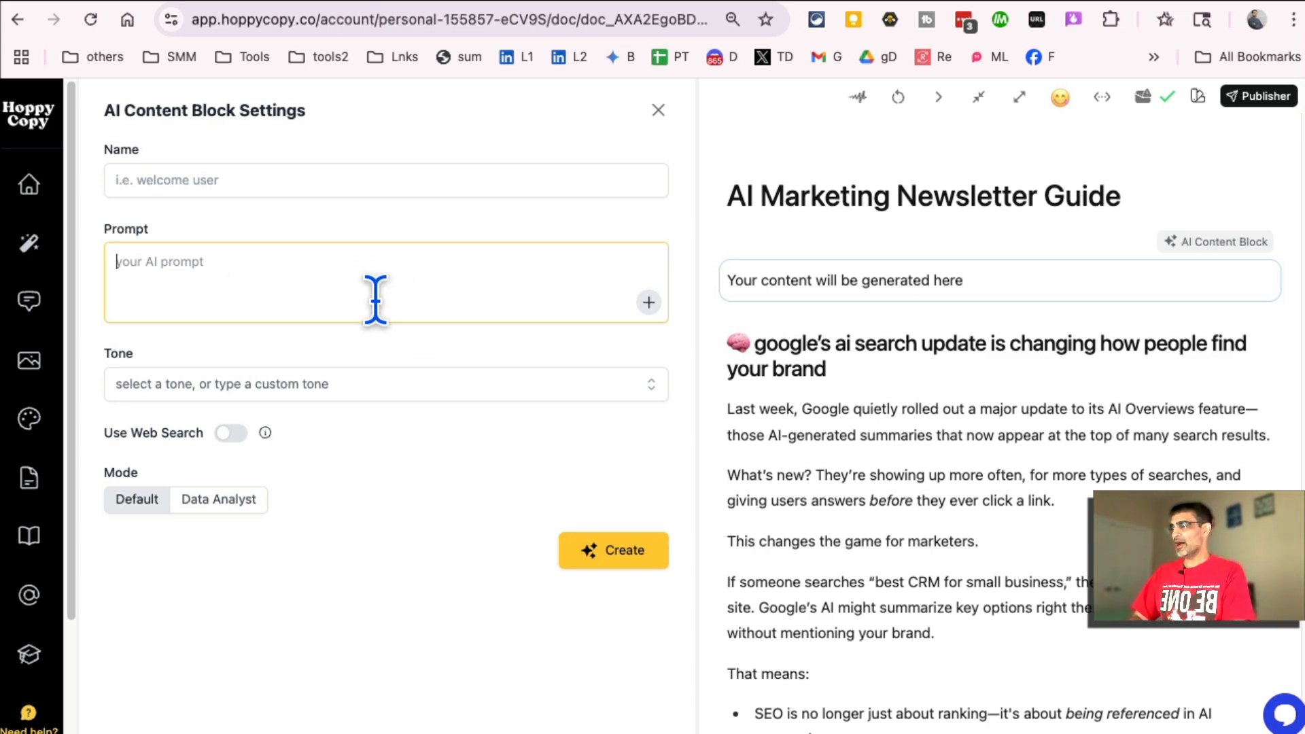
pyautogui.write('a')
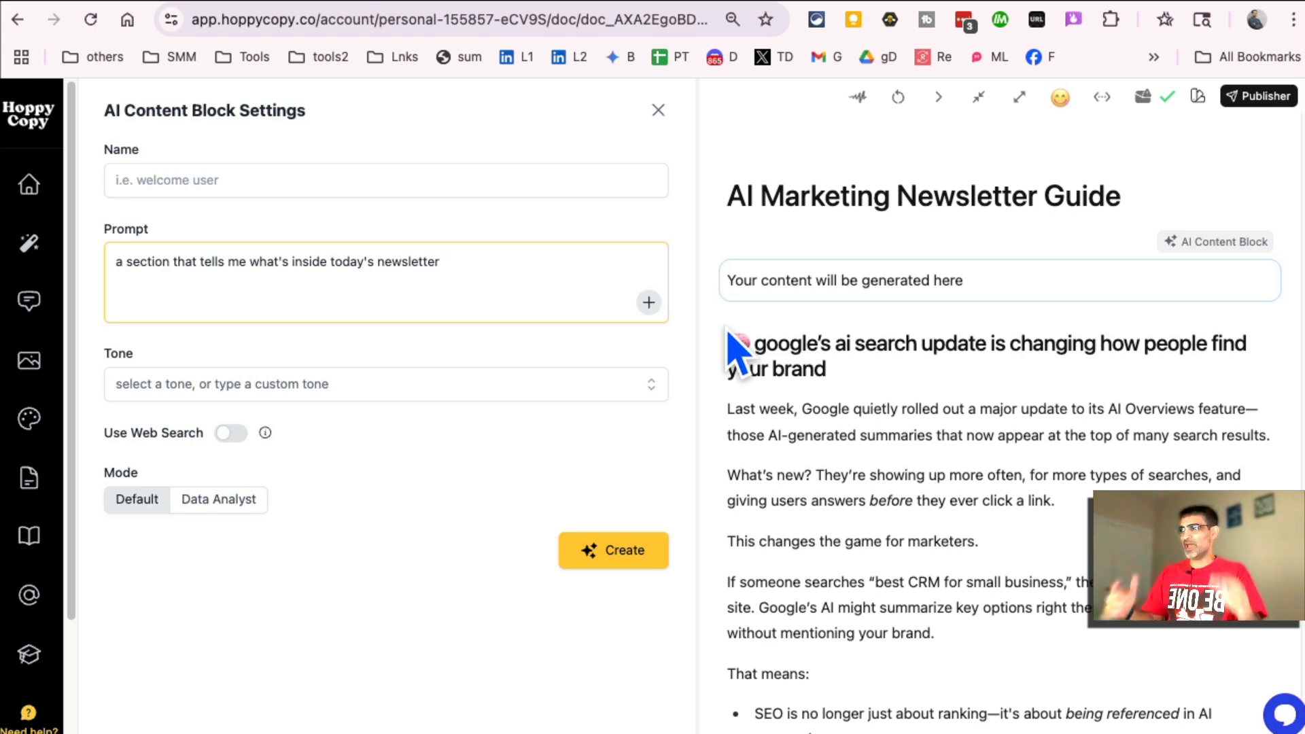
pyautogui.click(330, 382)
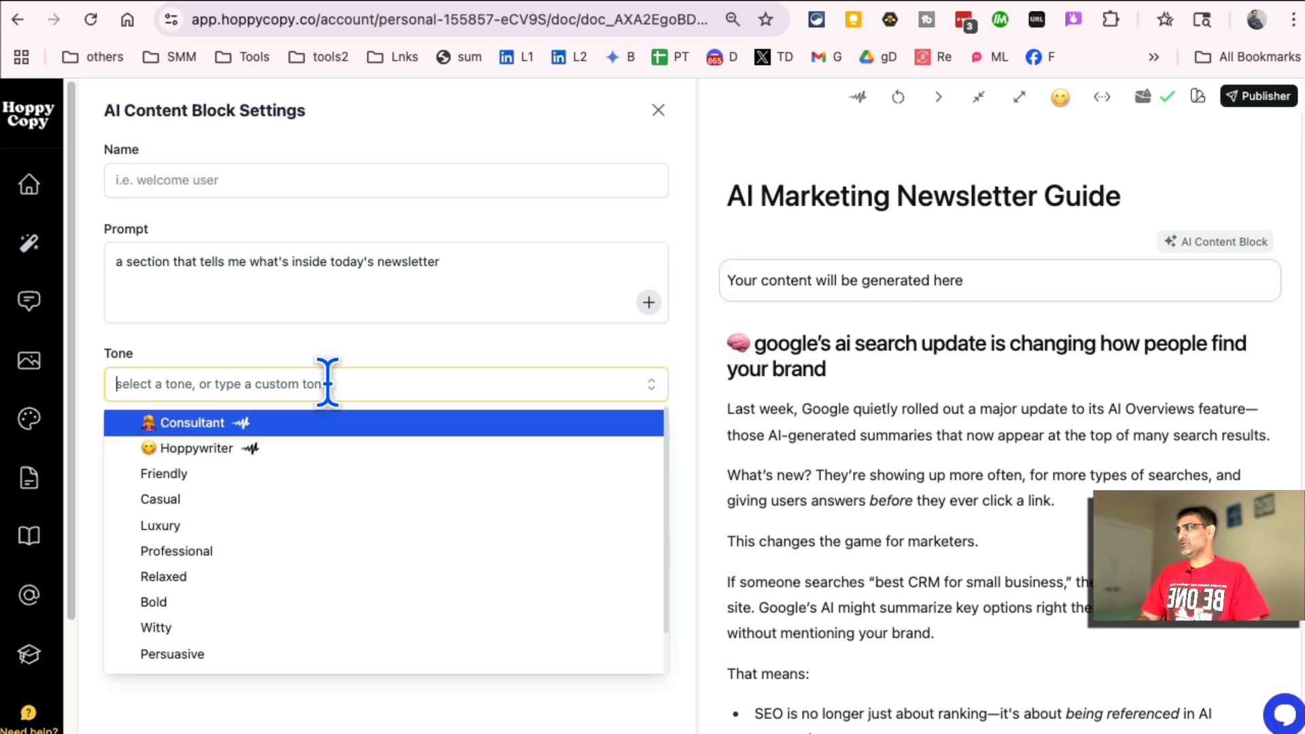
pyautogui.click(283, 427)
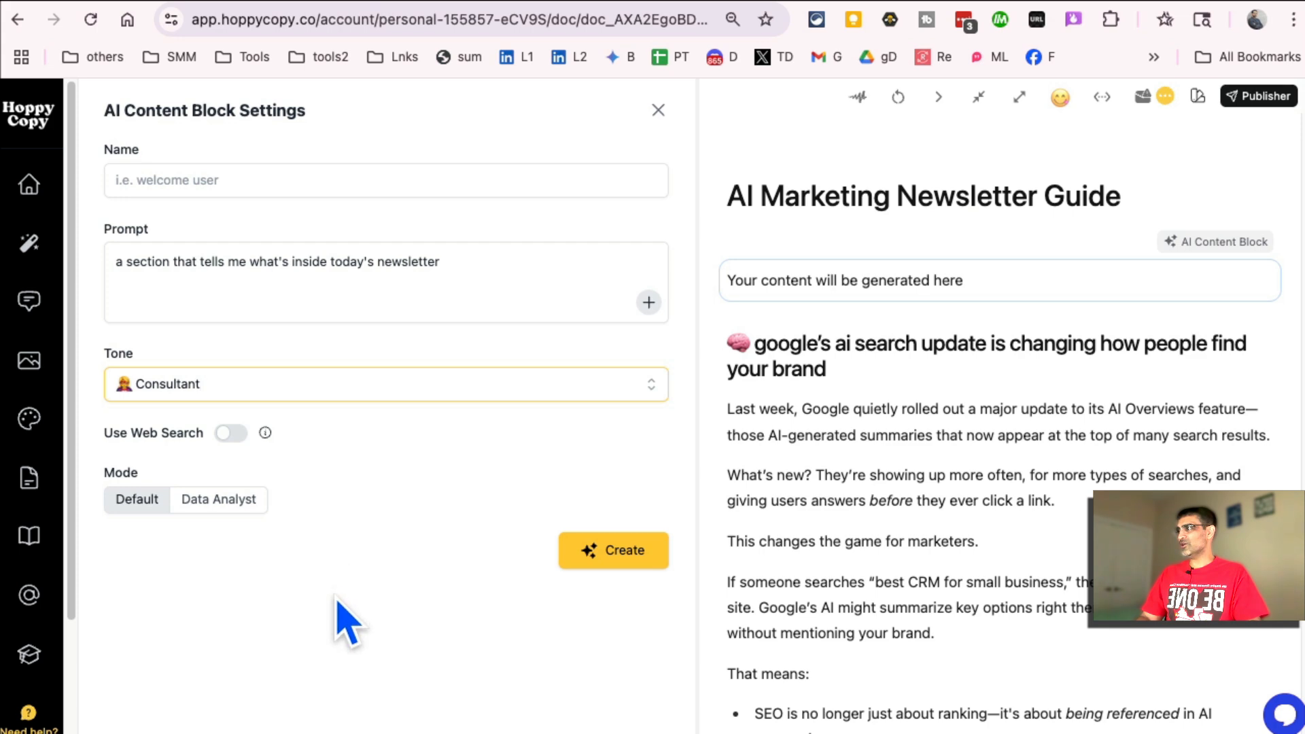
pyautogui.click(228, 434)
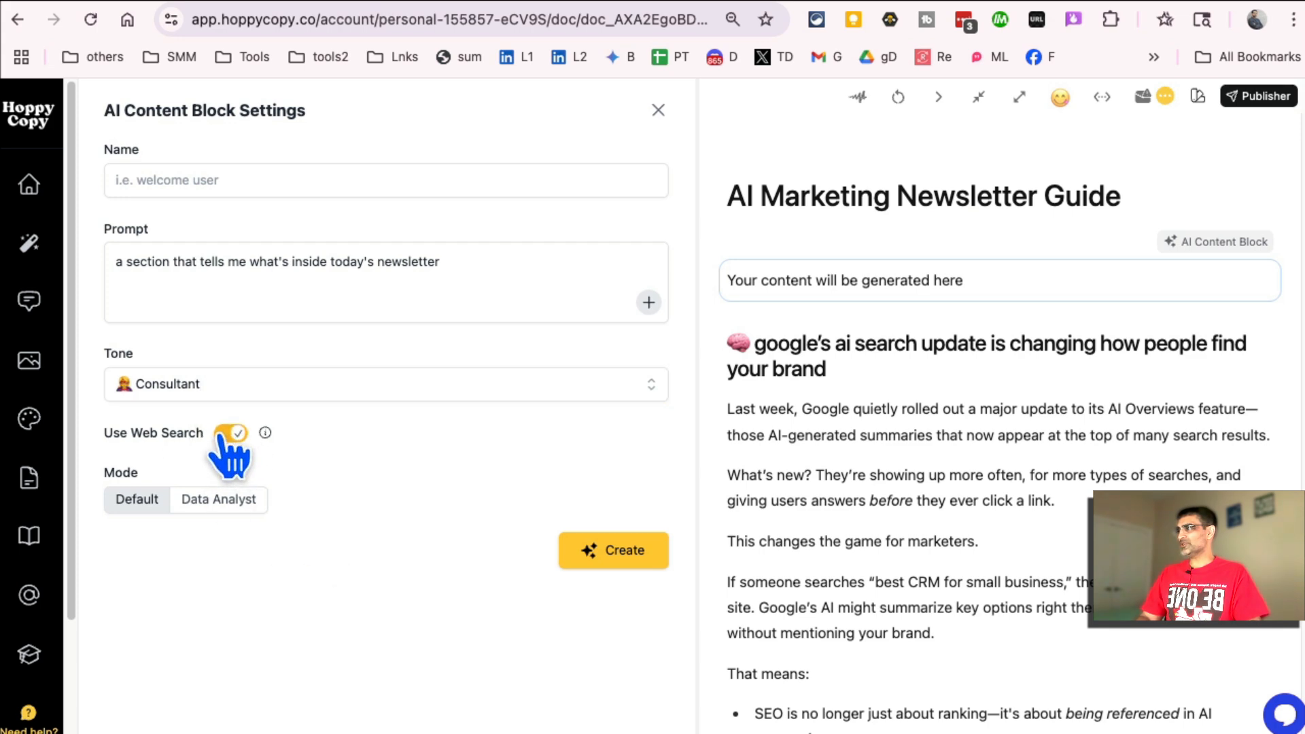
pyautogui.click(615, 552)
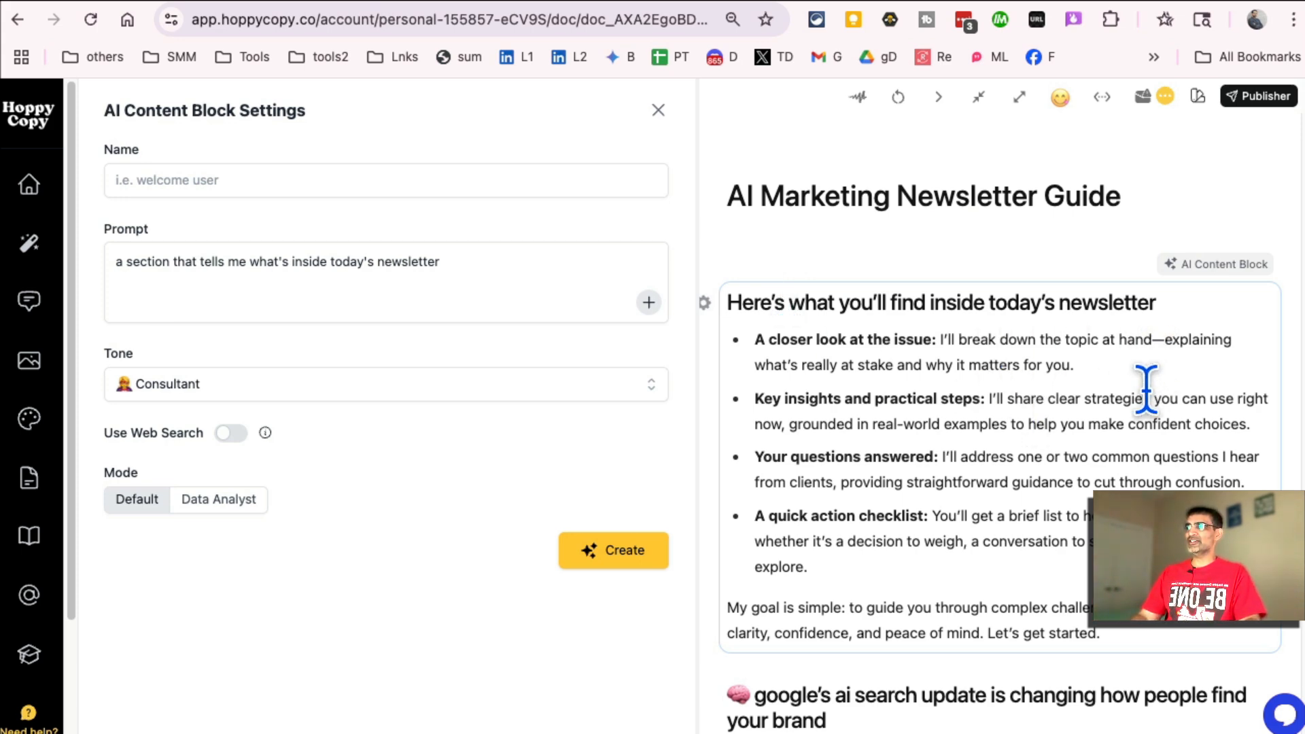
# Step: Review the generated overview section and check which content sources can be added to its prompt
pyautogui.scroll(-1, 889, 387)
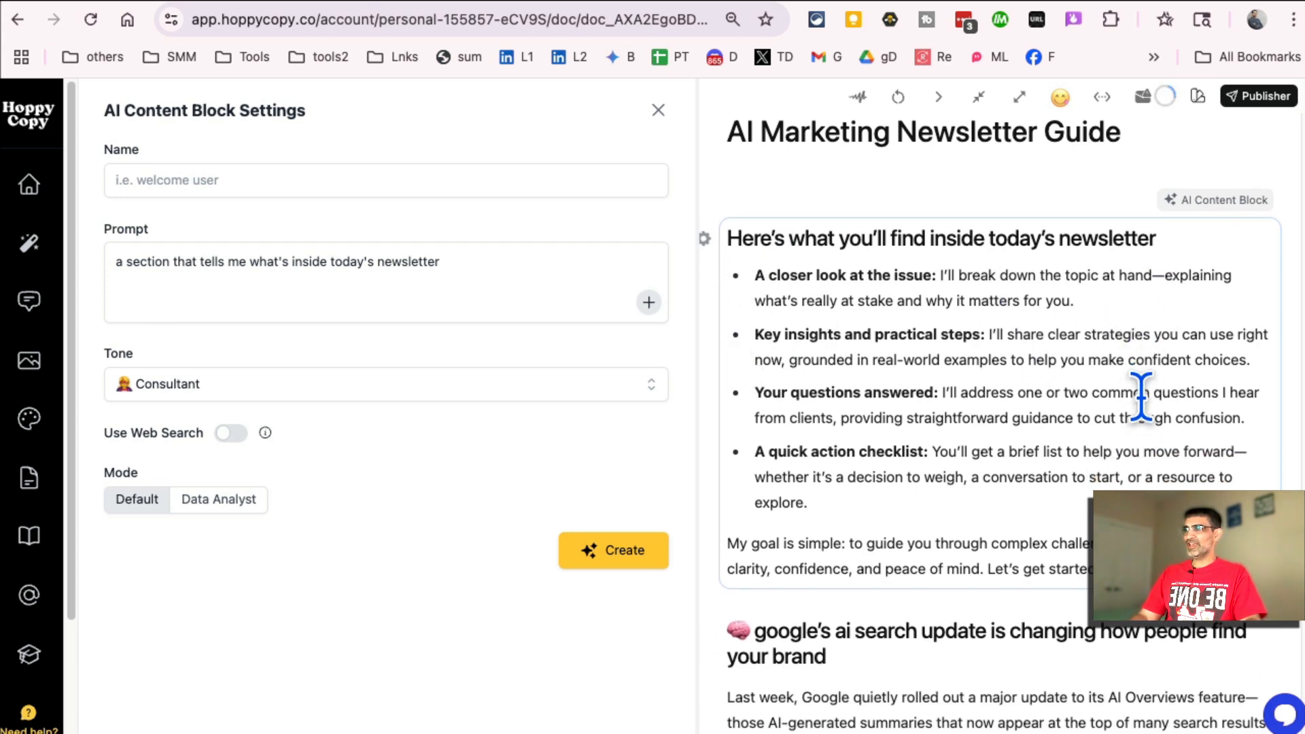
pyautogui.scroll(-1, 1054, 381)
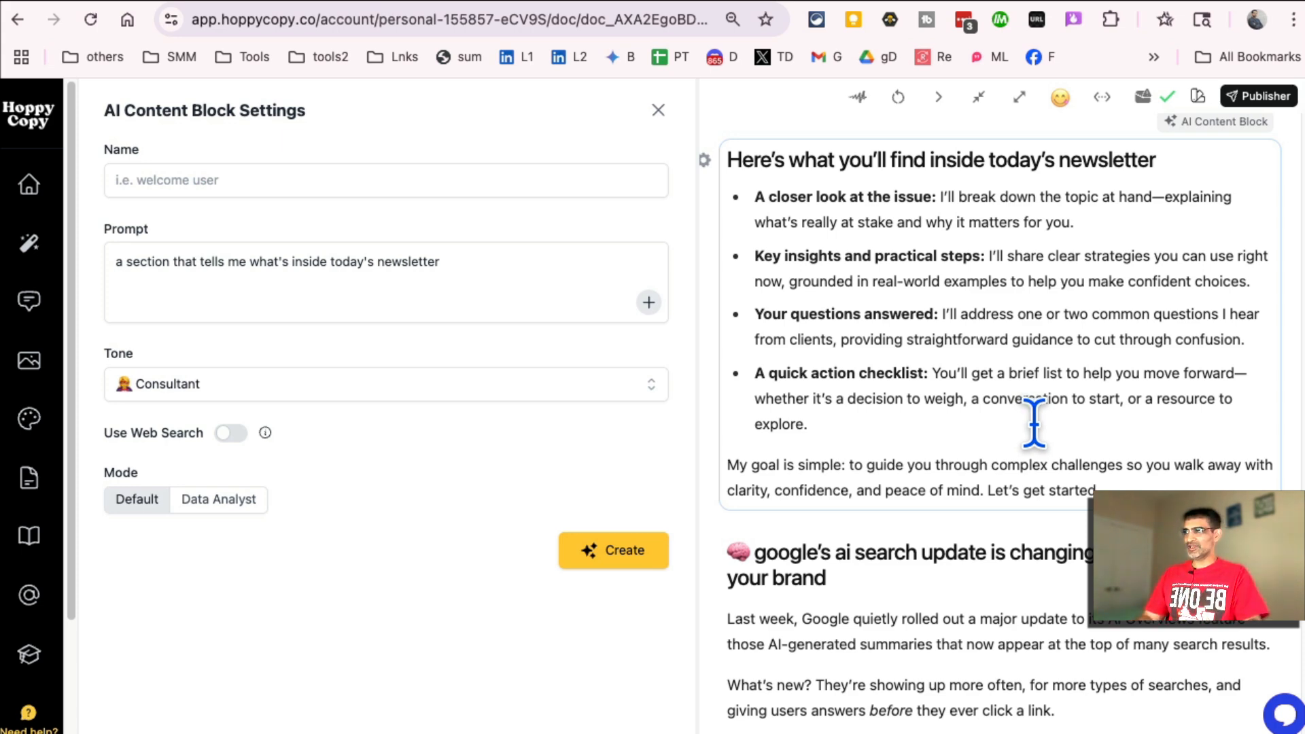
pyautogui.scroll(2, 731, 279)
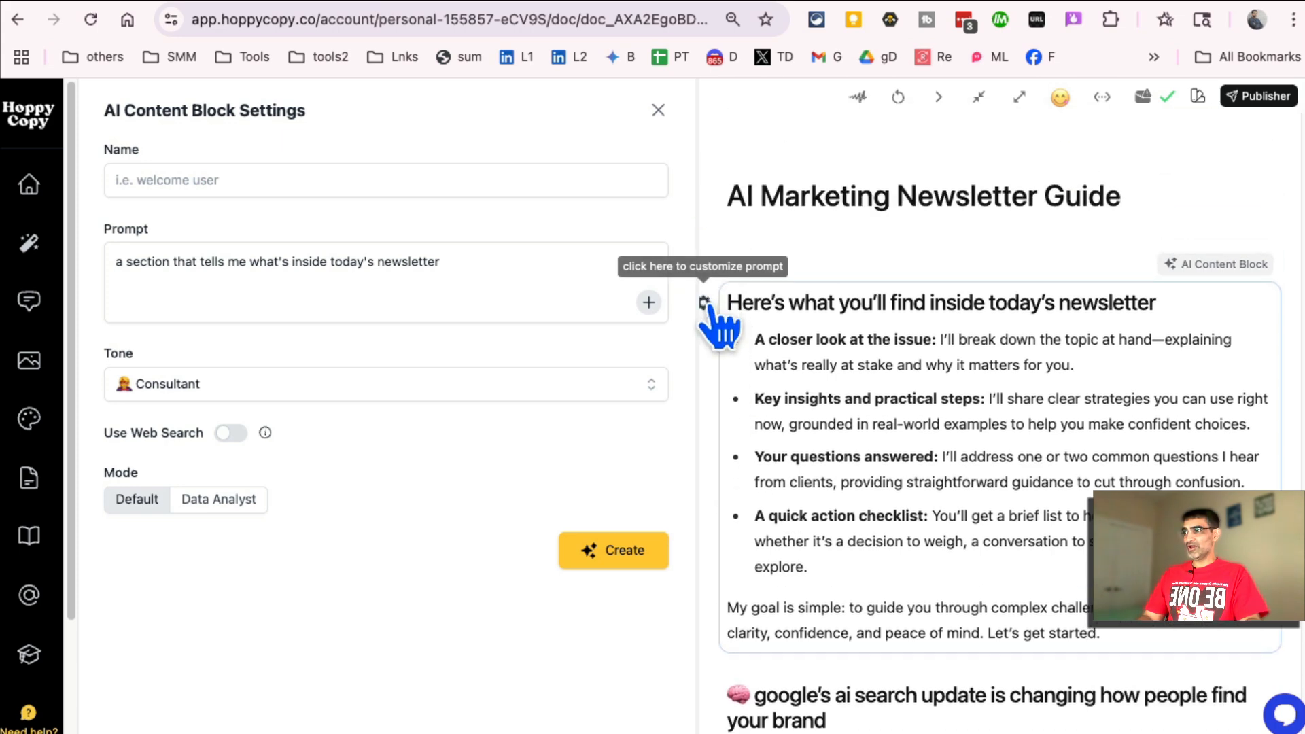
pyautogui.click(287, 289)
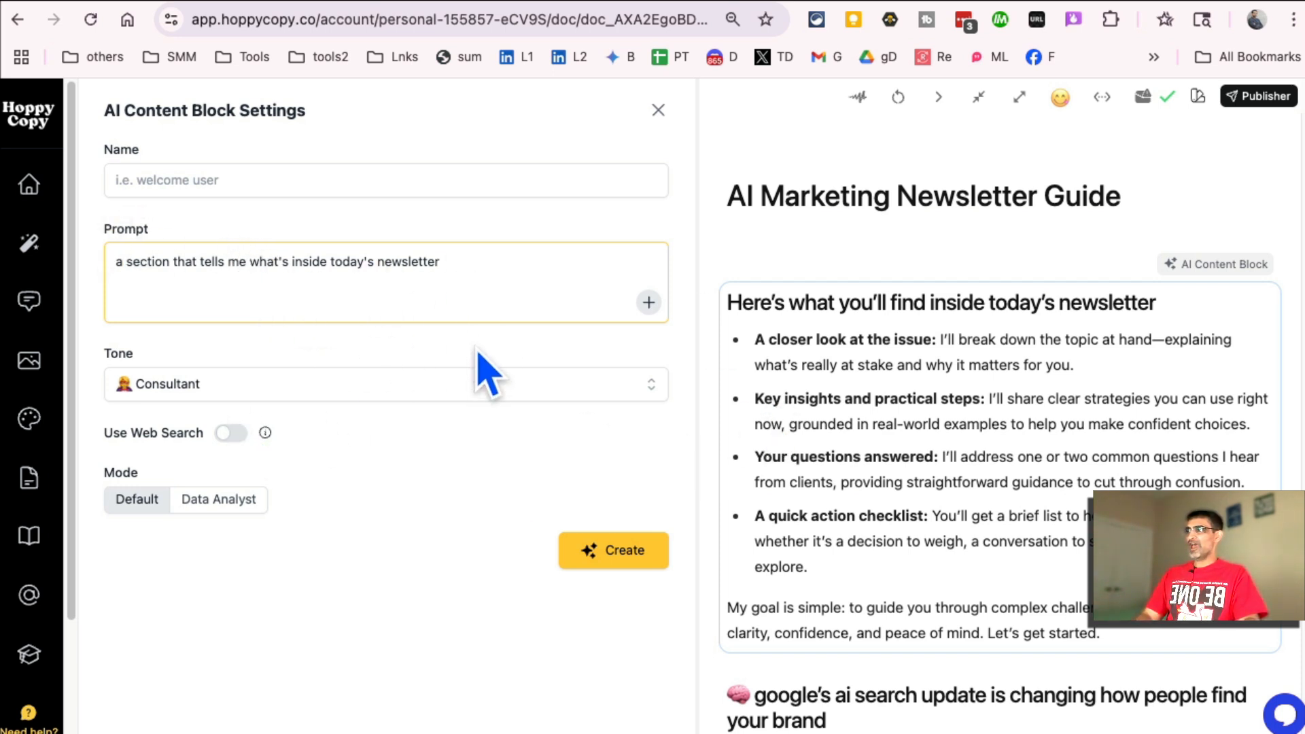
pyautogui.click(649, 305)
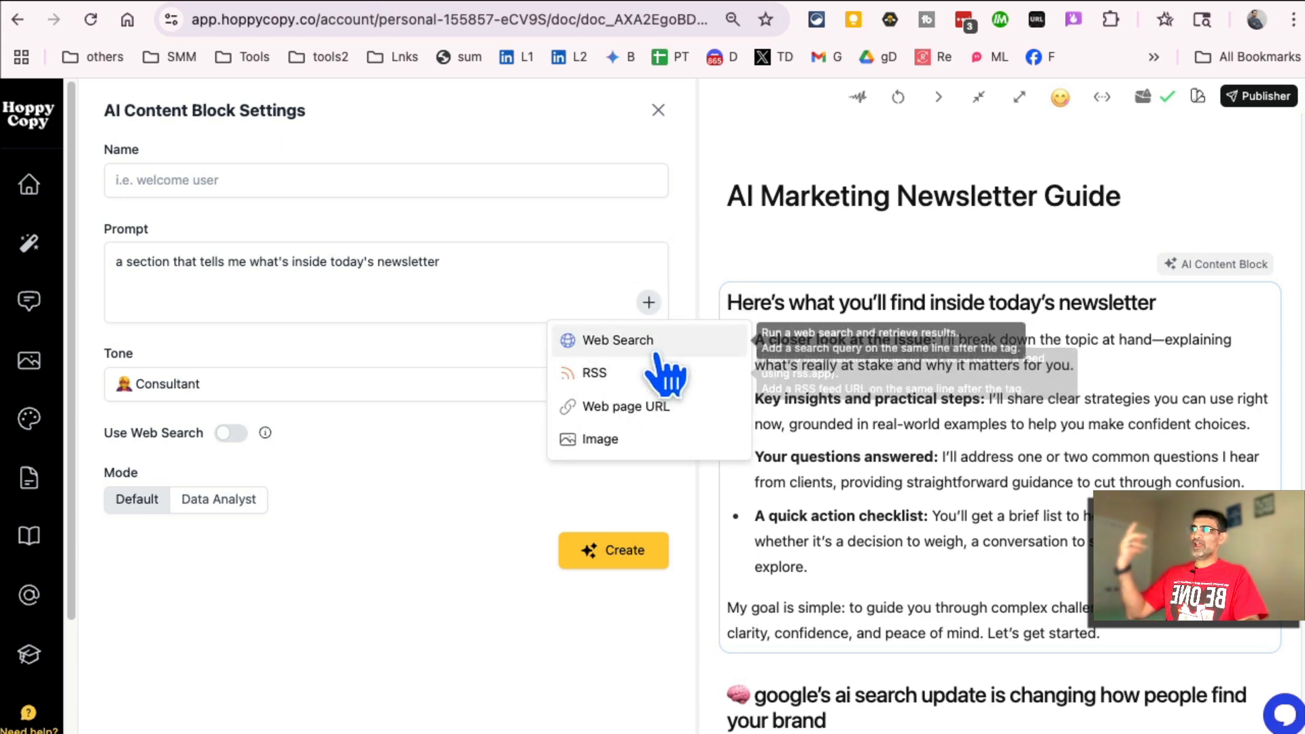
pyautogui.click(438, 533)
# Step: Look through the newsletter body, then select the block's whole prompt and examine the Web Search source option
pyautogui.scroll(-7, 928, 476)
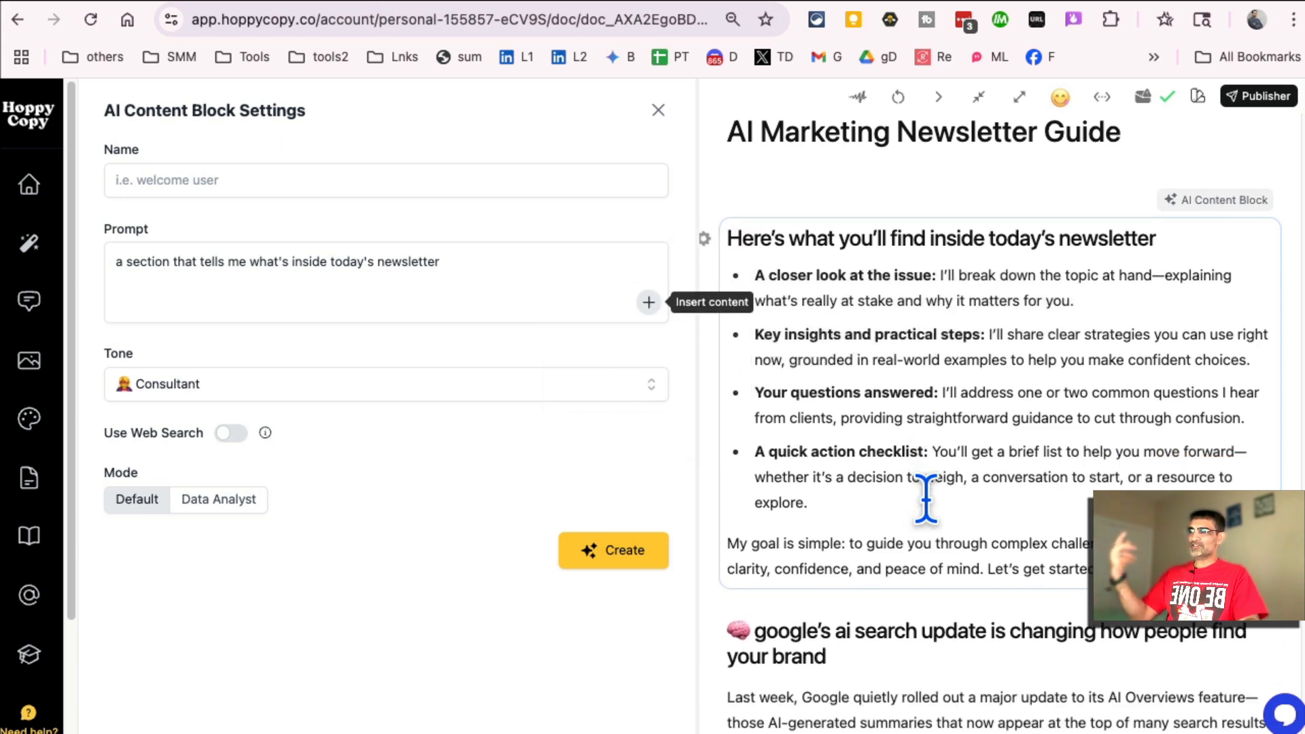
pyautogui.scroll(-20, 931, 373)
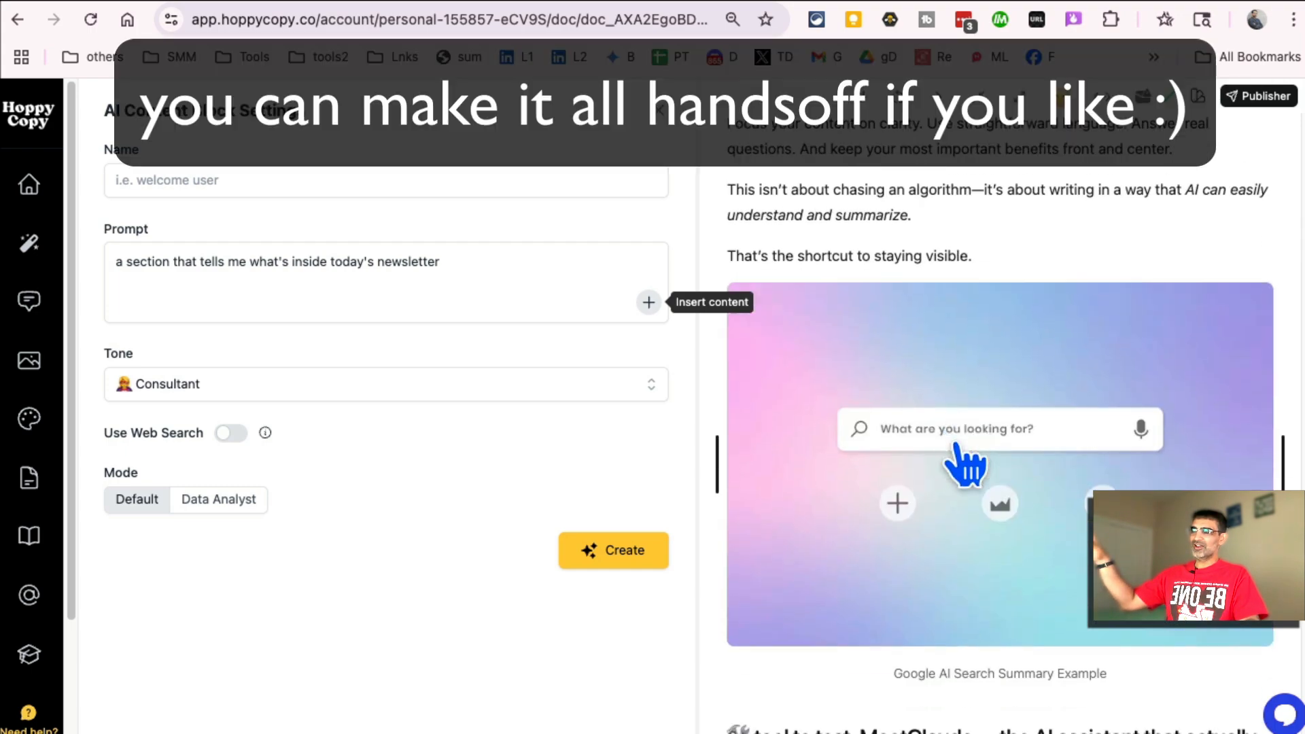
pyautogui.scroll(20, 976, 479)
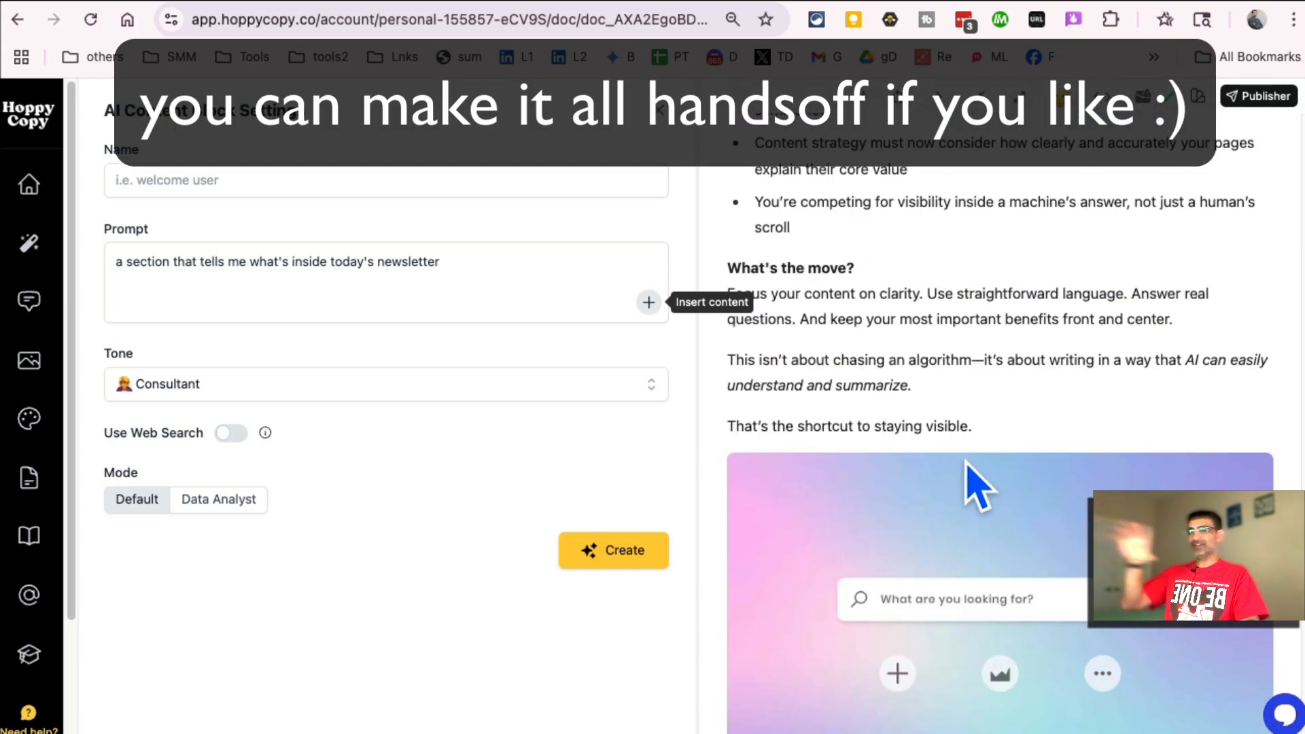
pyautogui.scroll(2, 977, 480)
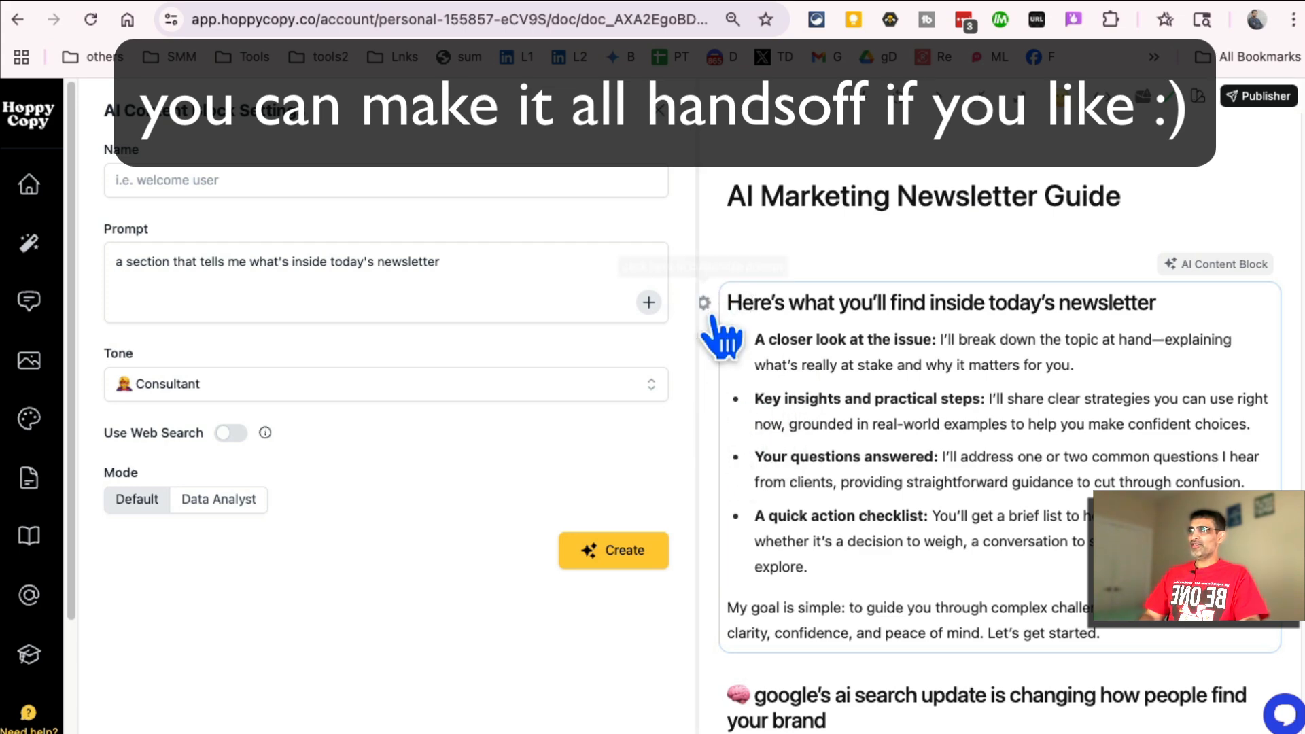
pyautogui.click(487, 266)
pyautogui.hotkey('ctrl', 'a')
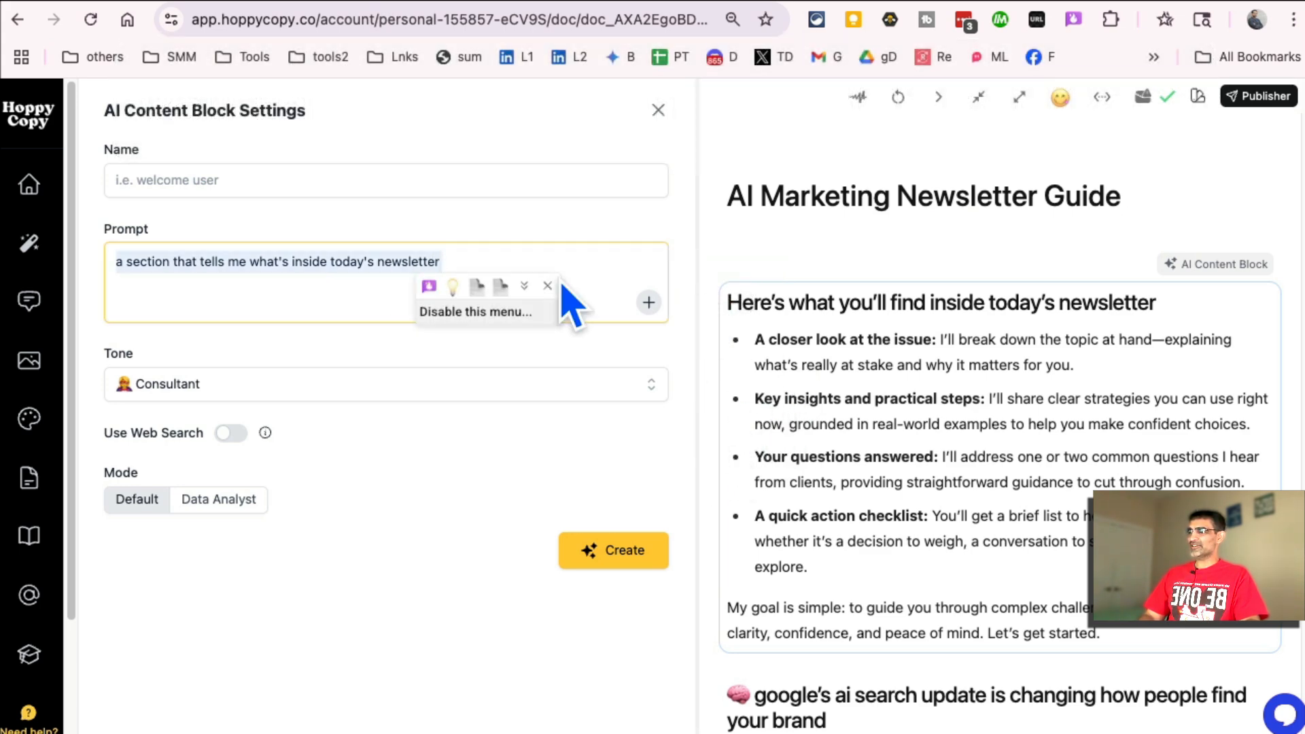
pyautogui.click(649, 302)
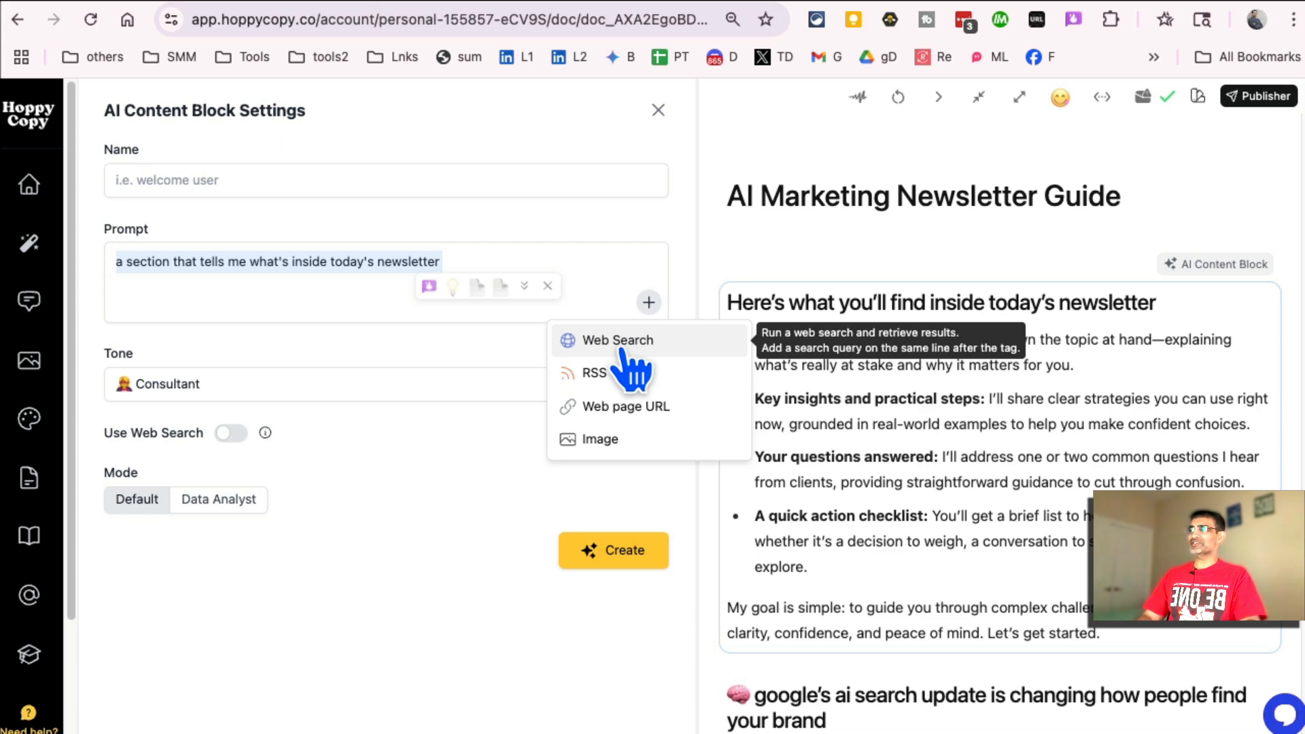
pyautogui.press('Escape')
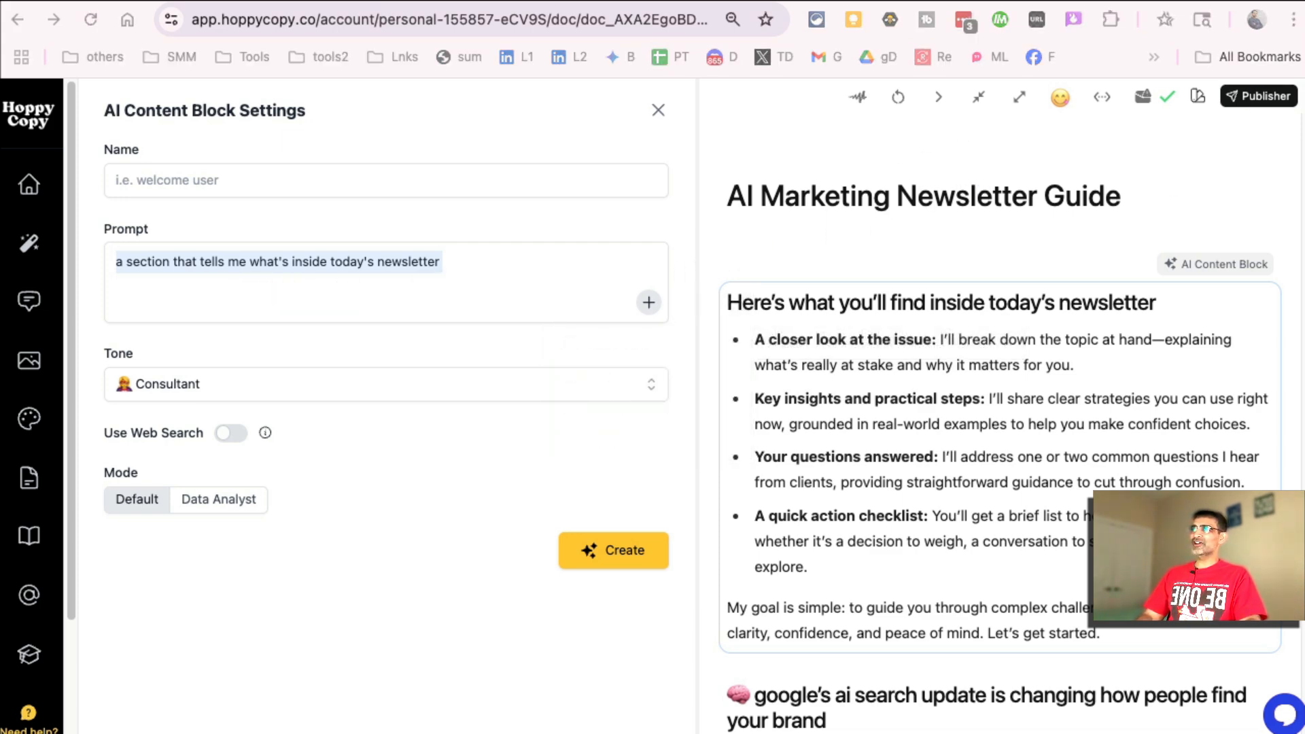
# Step: Look over the newsletter's sections, then view the finished email in the Publisher preview and return to the document
pyautogui.scroll(-15, 1079, 537)
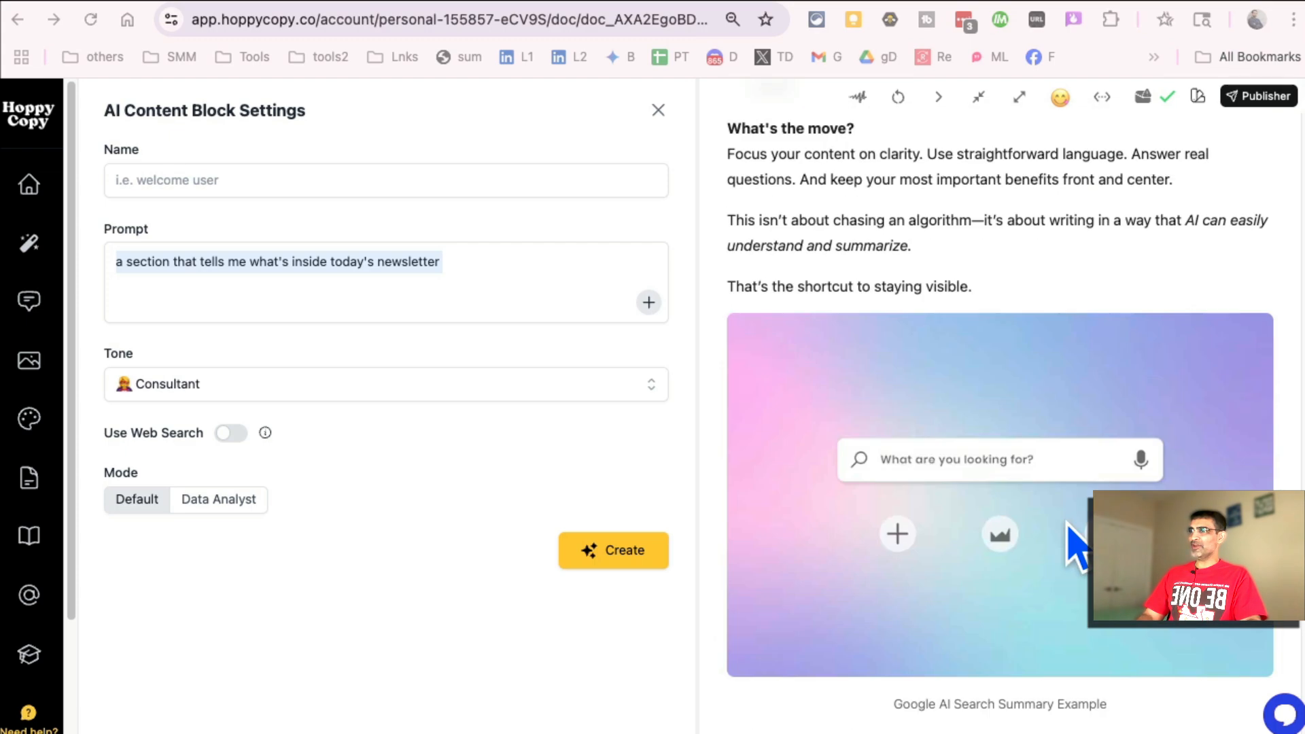
pyautogui.scroll(-5, 1078, 528)
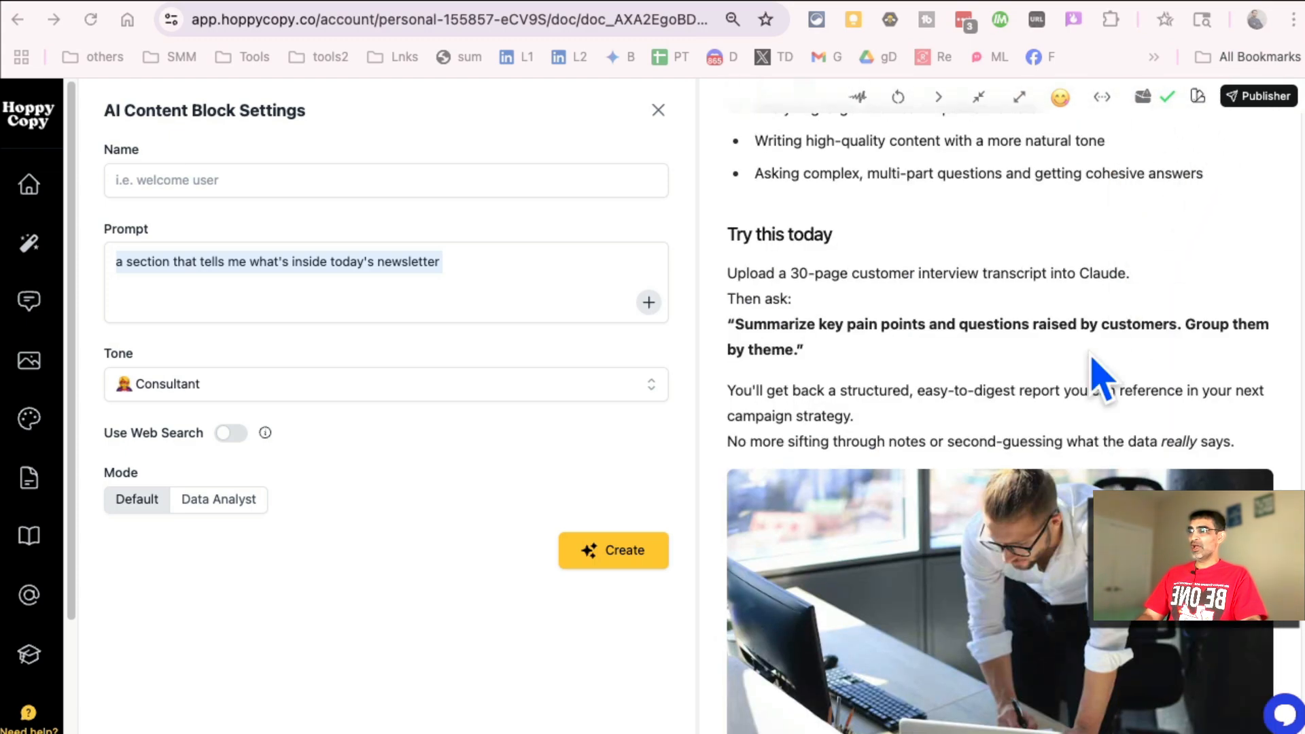
pyautogui.scroll(10, 1088, 408)
pyautogui.scroll(2, 1088, 408)
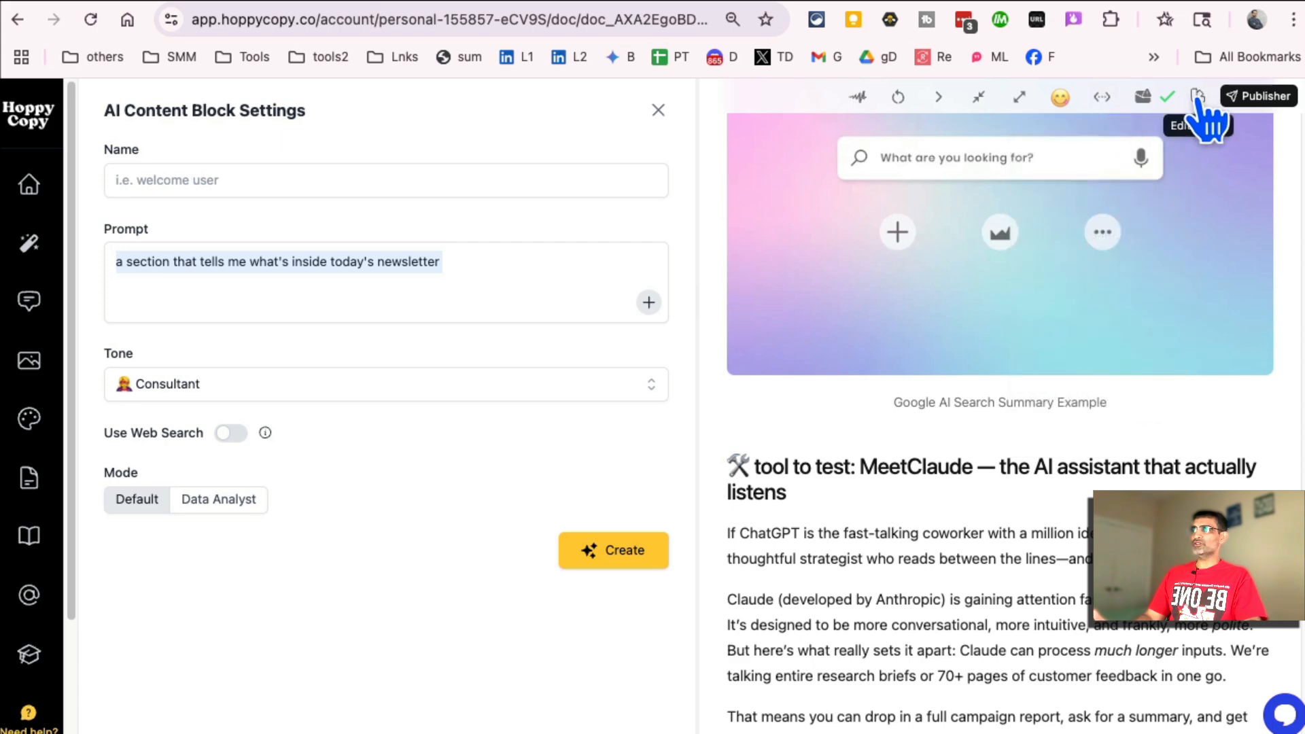
pyautogui.click(1250, 121)
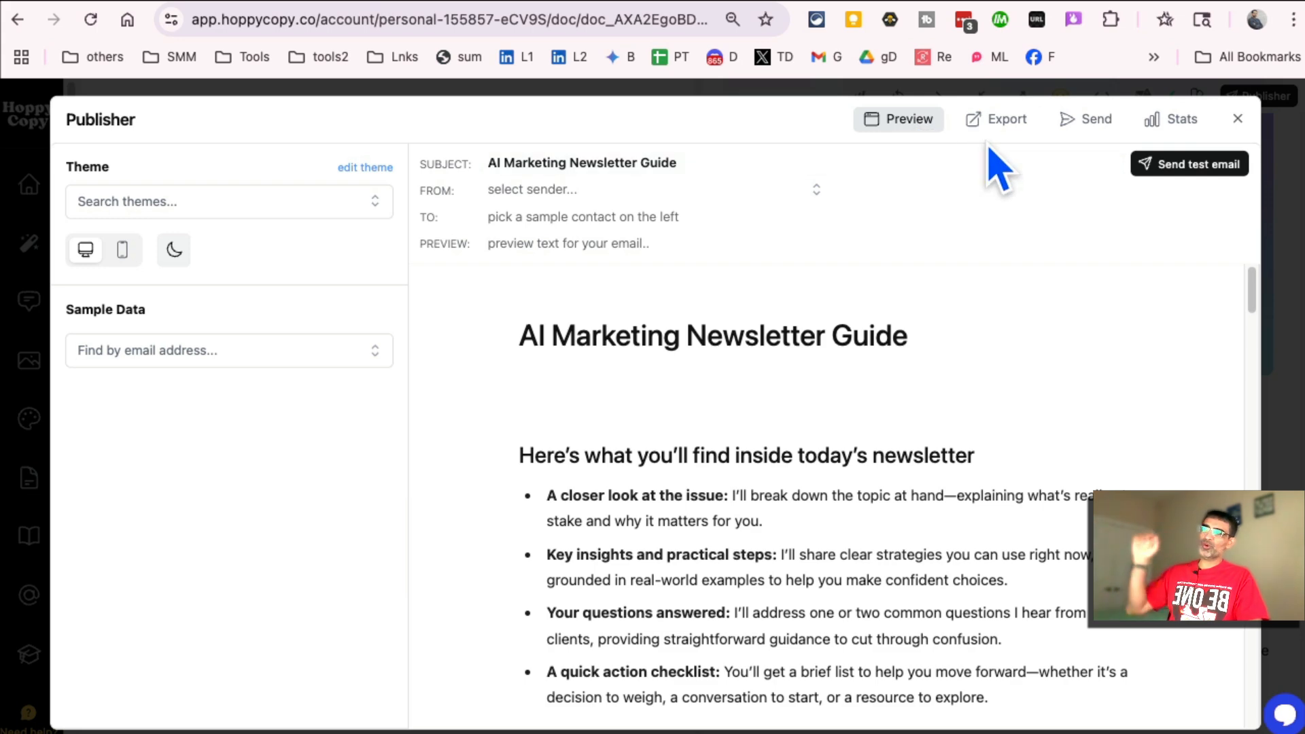
pyautogui.click(1238, 121)
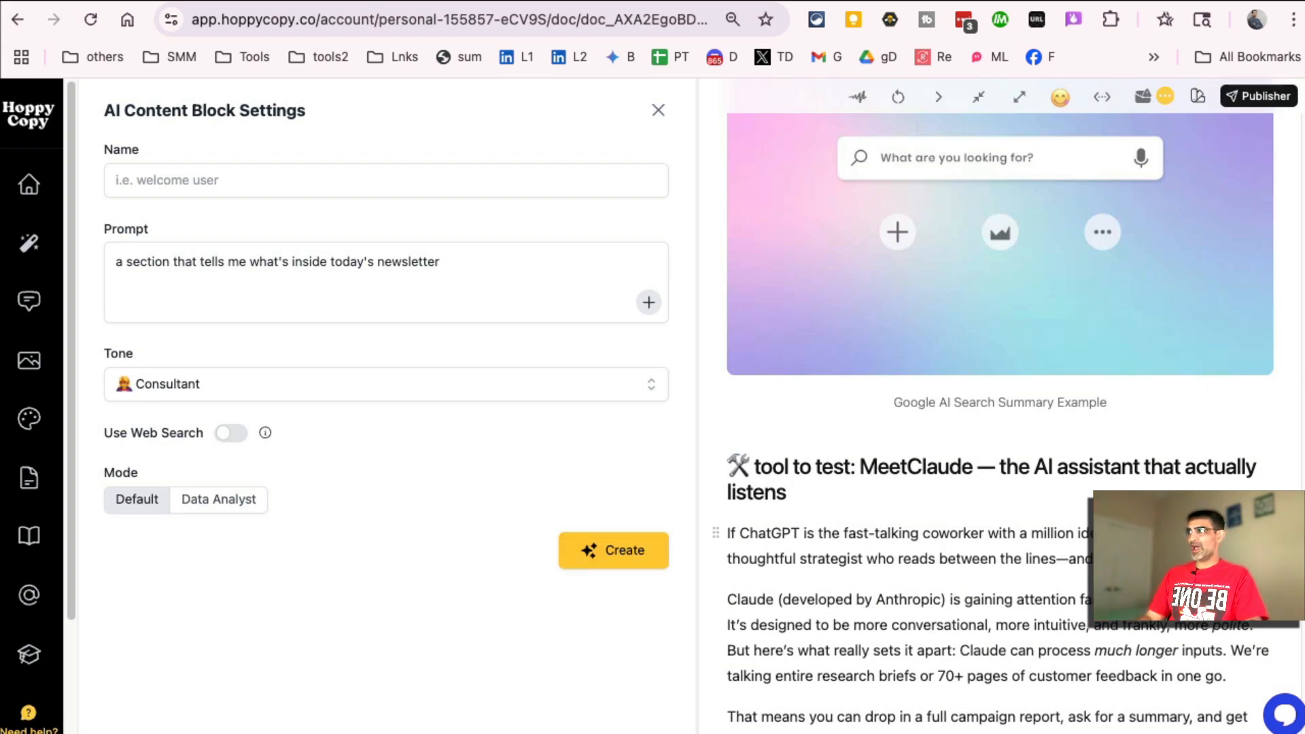